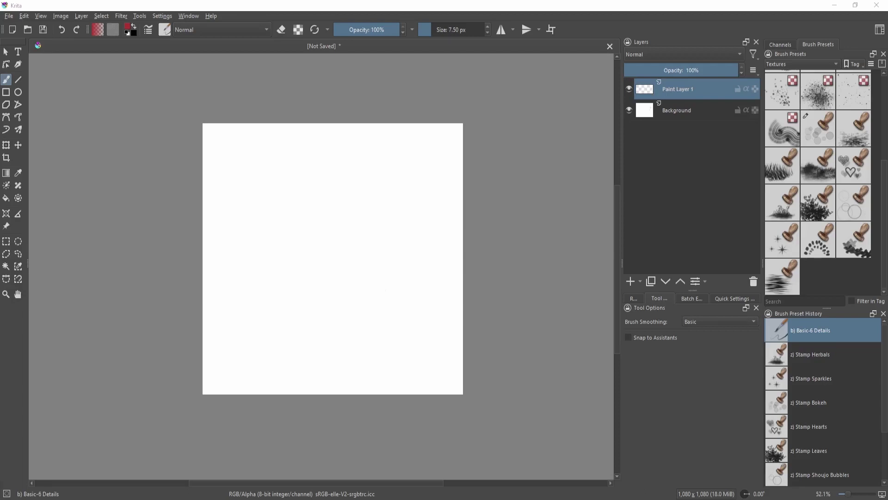
Step: Handwrite the heading "Brush Engines" on Paint Layer 1 and branch a line down to the label "Pixel engine"
scroll(416, 279, up, 1)
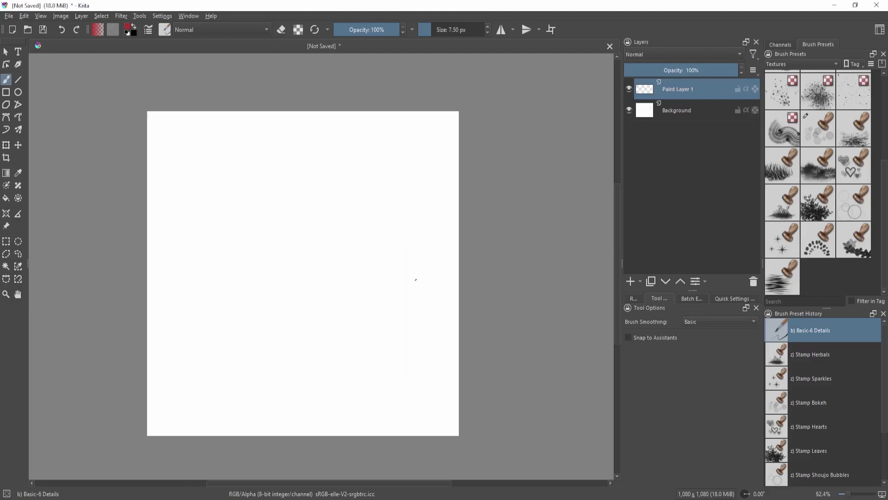
mouse_move(310, 353)
mouse_down()
mouse_move(337, 347)
mouse_move(328, 356)
mouse_up()
key(ctrl+z)
drag(196, 189, 203, 195)
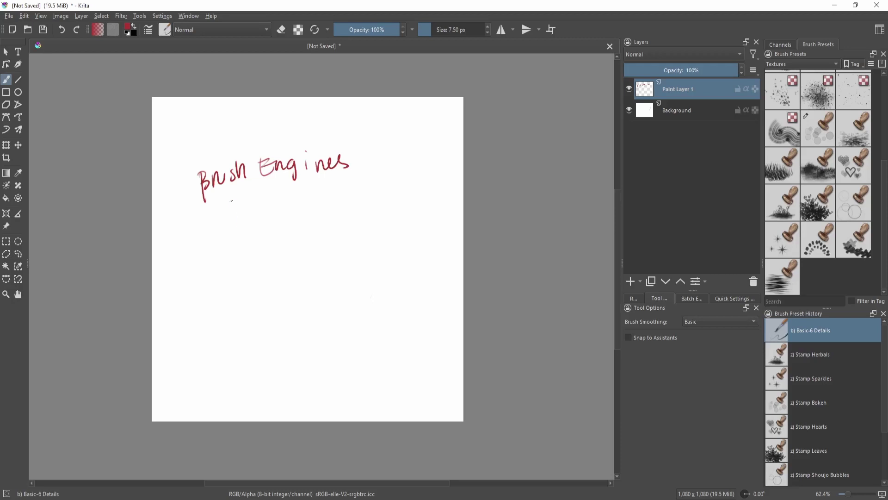
mouse_move(238, 273)
mouse_down()
mouse_move(246, 280)
mouse_move(278, 262)
mouse_up()
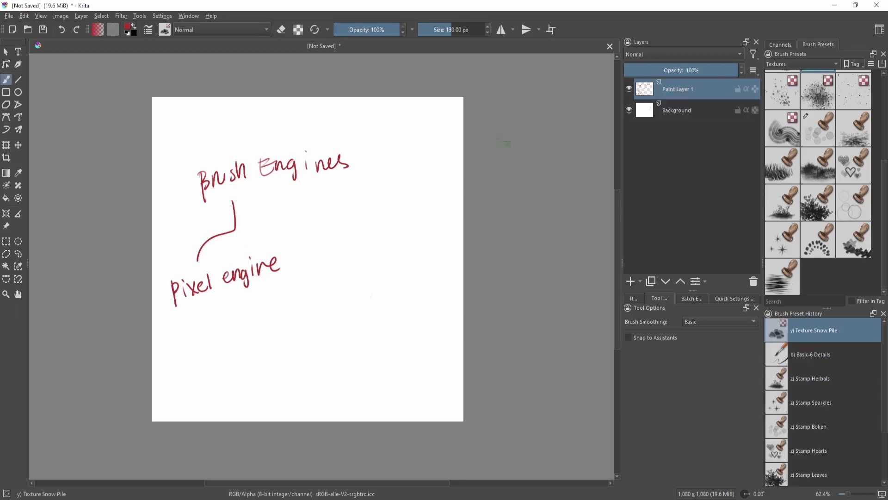
Step: With the Basic-6 Details brush, add branches labelled "spray engine" and "hatching" to the "Brush Engines" heading
key(slash)
mouse_move(282, 188)
mouse_down()
mouse_move(280, 202)
mouse_move(321, 249)
mouse_move(300, 280)
mouse_up()
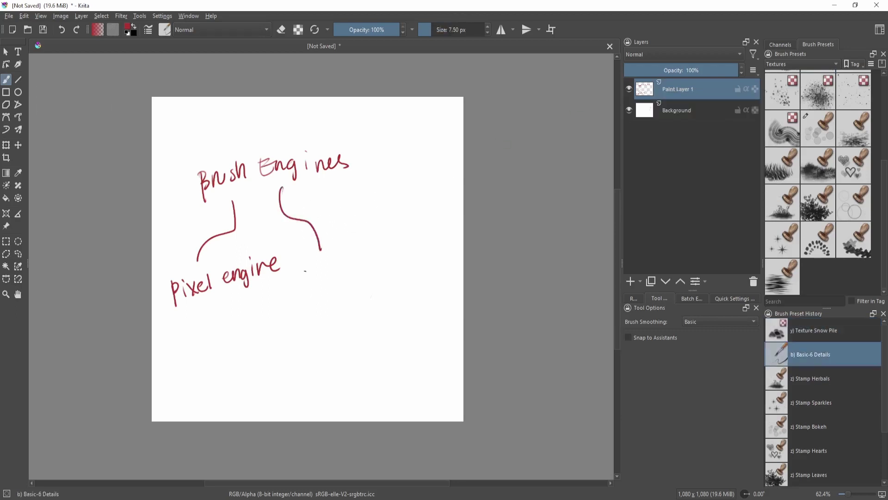
drag(313, 269, 316, 283)
drag(314, 270, 317, 278)
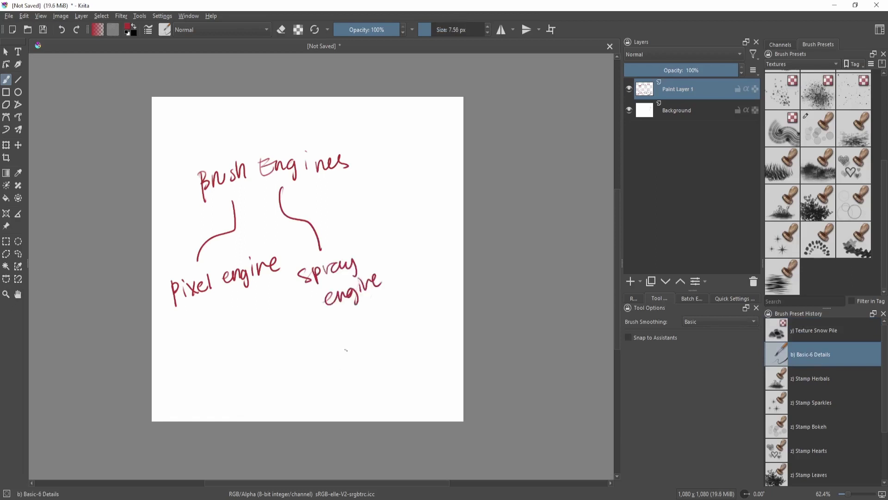
drag(344, 355, 362, 323)
mouse_move(333, 177)
mouse_down()
mouse_move(374, 188)
mouse_move(389, 213)
mouse_up()
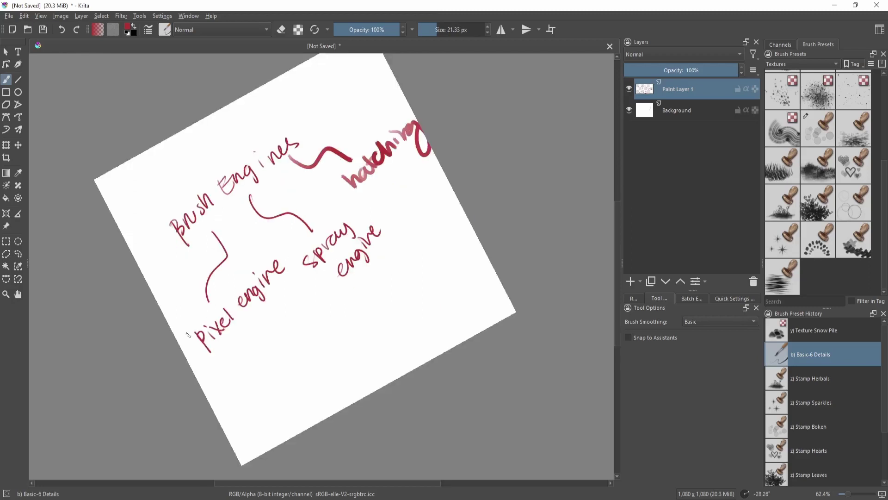
Step: Circle the "Pixel engine" and "spray engine" labels, and clear everything from Paint Layer 1
mouse_move(187, 339)
mouse_down()
mouse_move(267, 245)
mouse_move(286, 246)
mouse_move(288, 315)
mouse_move(186, 354)
mouse_up()
mouse_move(298, 300)
mouse_down()
mouse_move(351, 298)
mouse_move(300, 248)
mouse_up()
key(5)
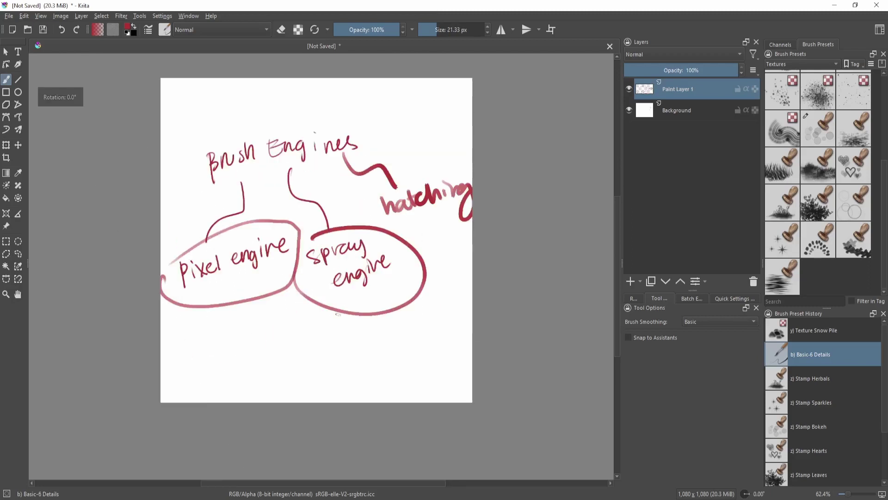
key(Delete)
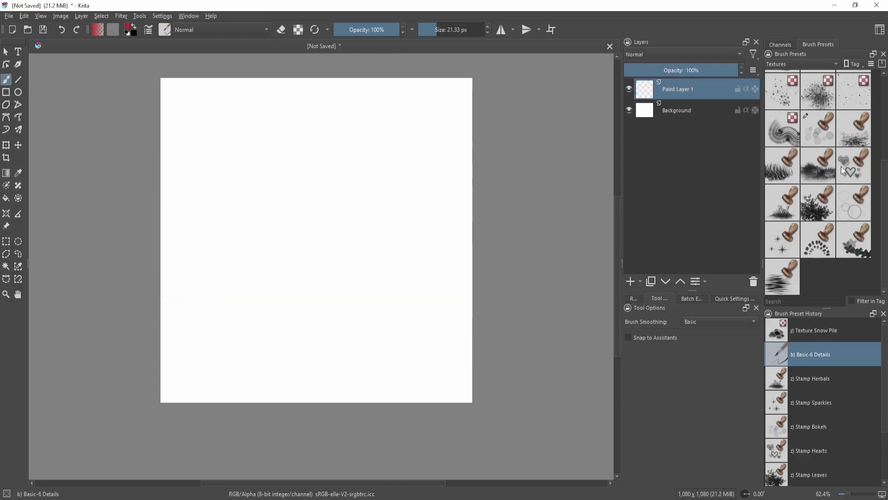
Step: Scatter sparkles across the whole canvas with the Stamp Sparkles brush
click(857, 166)
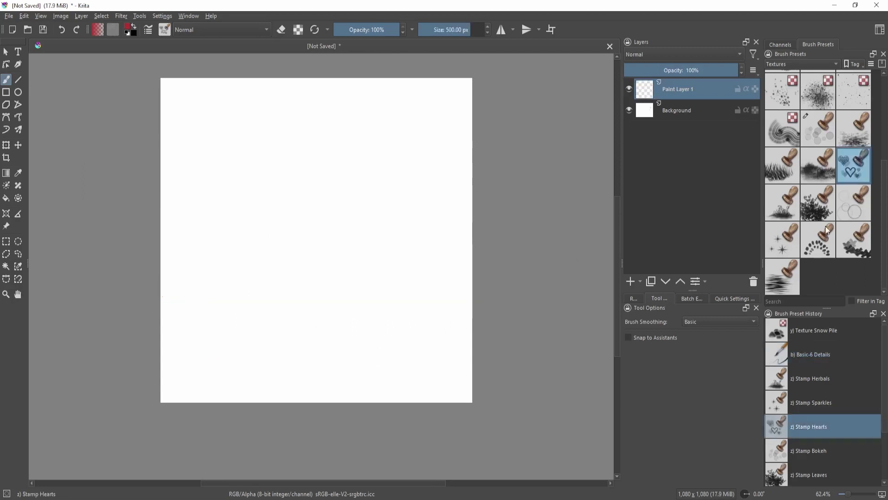
click(782, 239)
mouse_move(209, 179)
mouse_down()
mouse_move(252, 153)
mouse_move(341, 198)
mouse_move(314, 258)
mouse_move(352, 366)
mouse_up()
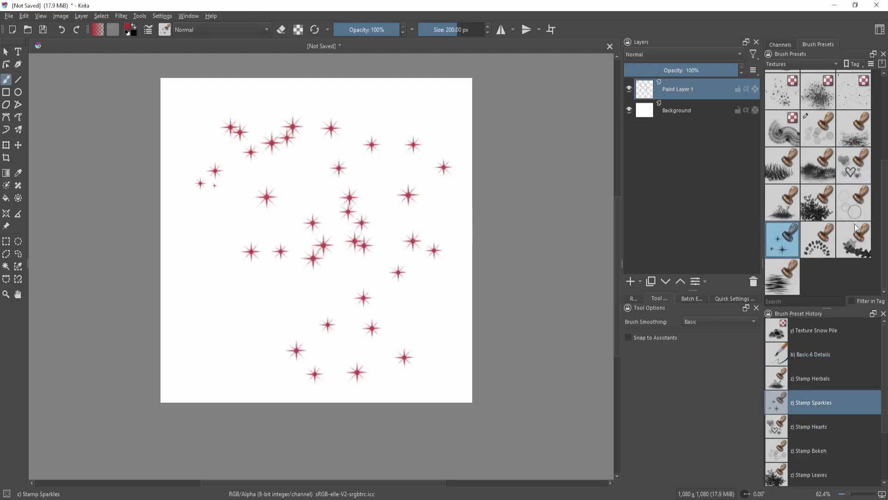
Step: Try the Stamp Vegetal and Stamp Leaves brushes on the canvas, undoing each stroke
click(857, 243)
drag(186, 302, 255, 276)
key(ctrl+z)
click(818, 214)
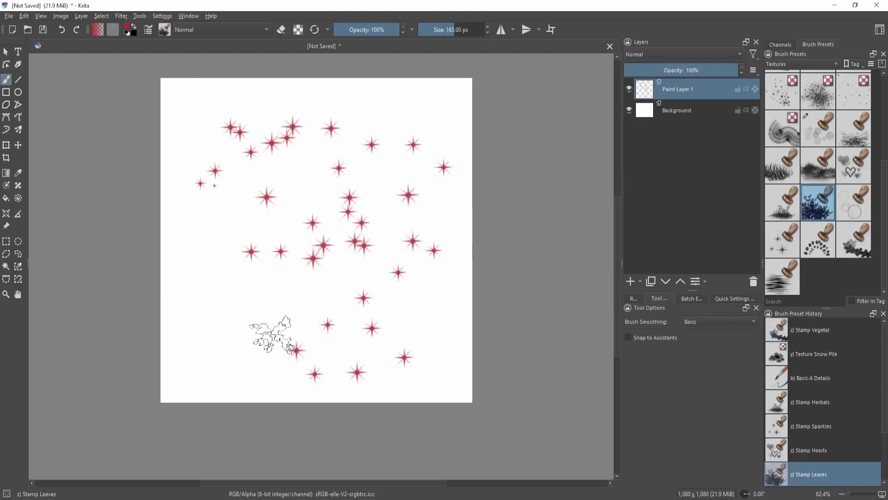
drag(273, 333, 384, 217)
key(ctrl+z)
Step: Test the Stamp Bokeh, Stamp Grass and Texture Starfield brushes with strokes across the canvas
click(817, 128)
mouse_move(253, 322)
mouse_down()
mouse_move(268, 308)
mouse_move(317, 333)
mouse_move(447, 290)
mouse_move(228, 325)
mouse_move(336, 283)
mouse_move(258, 313)
mouse_up()
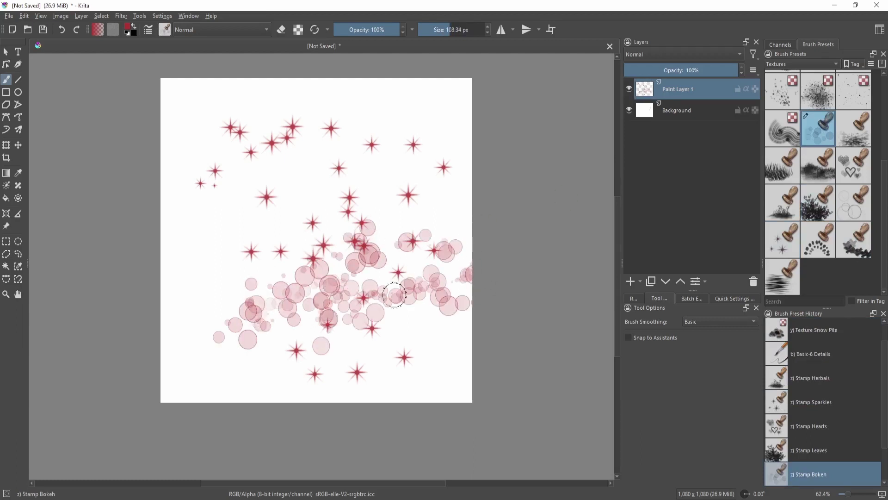
click(782, 165)
mouse_move(356, 319)
mouse_down()
mouse_move(408, 365)
mouse_move(462, 286)
mouse_up()
key(ctrl+z)
click(854, 91)
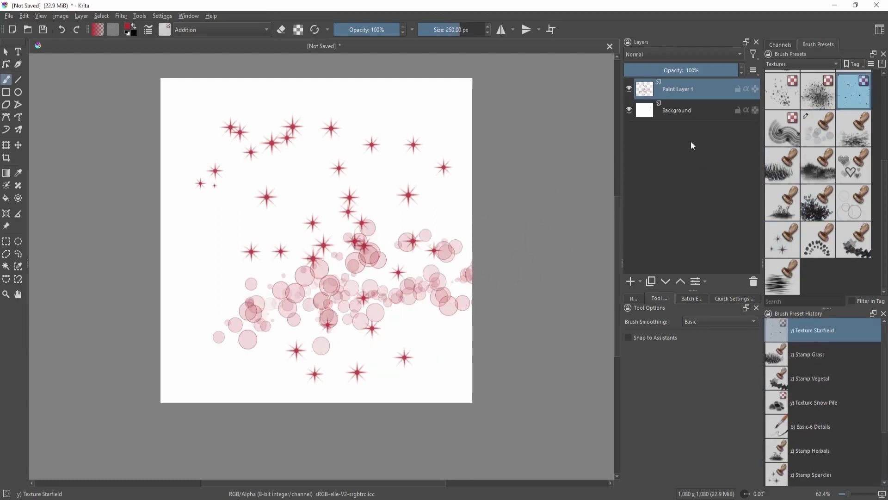
mouse_move(322, 303)
mouse_down()
mouse_move(354, 343)
mouse_move(283, 234)
mouse_move(257, 239)
mouse_move(366, 264)
mouse_move(464, 187)
mouse_move(413, 199)
mouse_move(337, 262)
mouse_up()
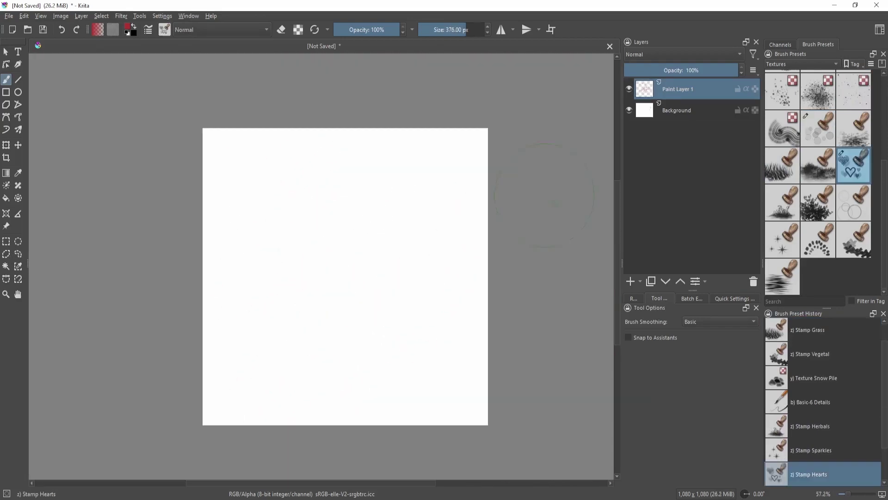
Step: Stamp hearts across the upper part of the canvas with the Stamp Hearts brush at 376 px, and clear the layer
mouse_move(349, 252)
mouse_down()
mouse_move(402, 195)
mouse_move(261, 209)
mouse_move(337, 211)
mouse_up()
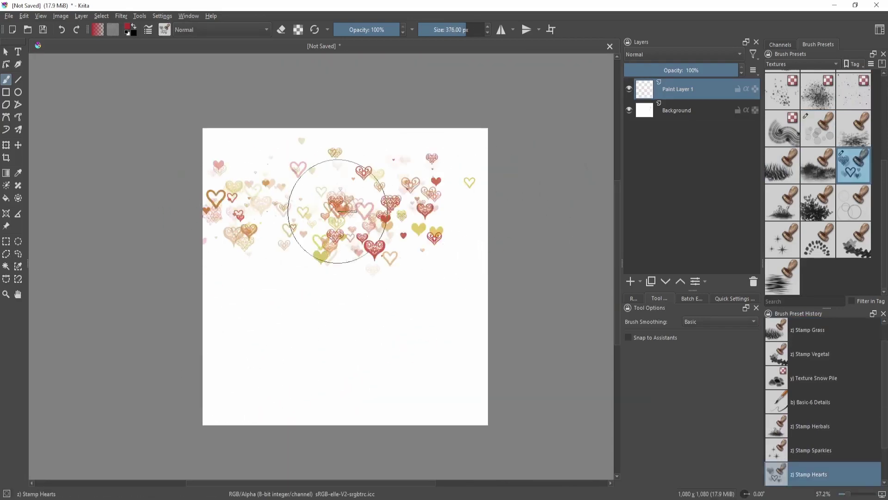
key(Delete)
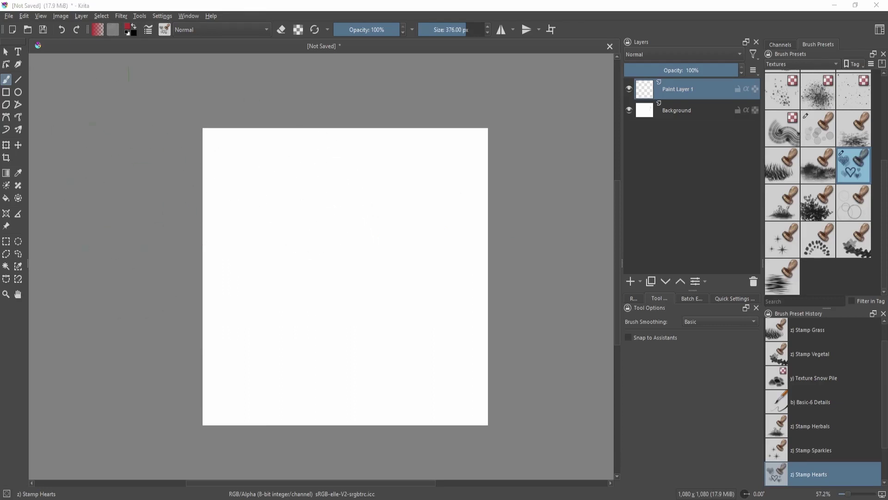
Step: Inspect the Stamp Hearts preset in the Brush Editor to identify which brush engine it uses
key(F5)
mouse_move(288, 224)
mouse_down()
mouse_move(393, 112)
mouse_move(401, 64)
mouse_up()
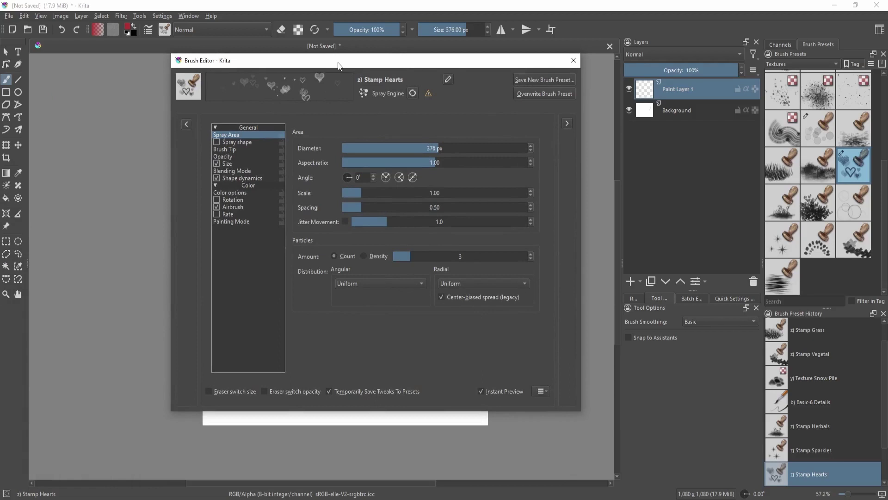
click(573, 60)
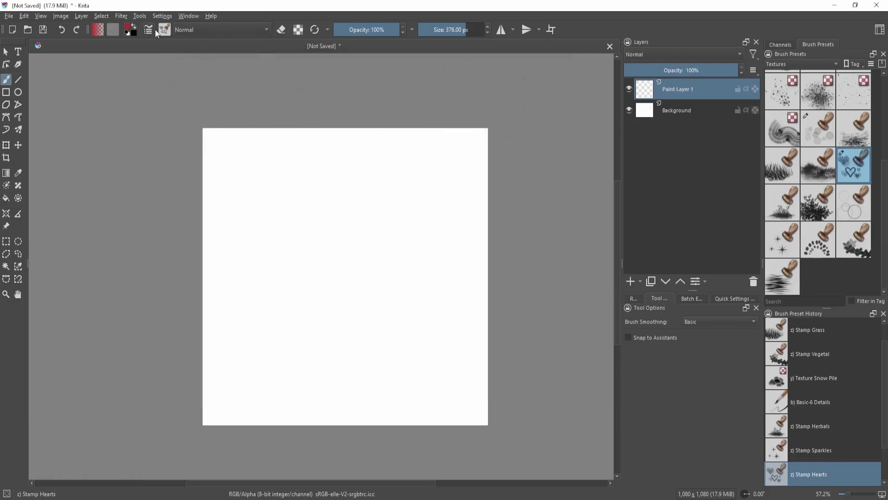
click(148, 30)
drag(340, 60, 305, 77)
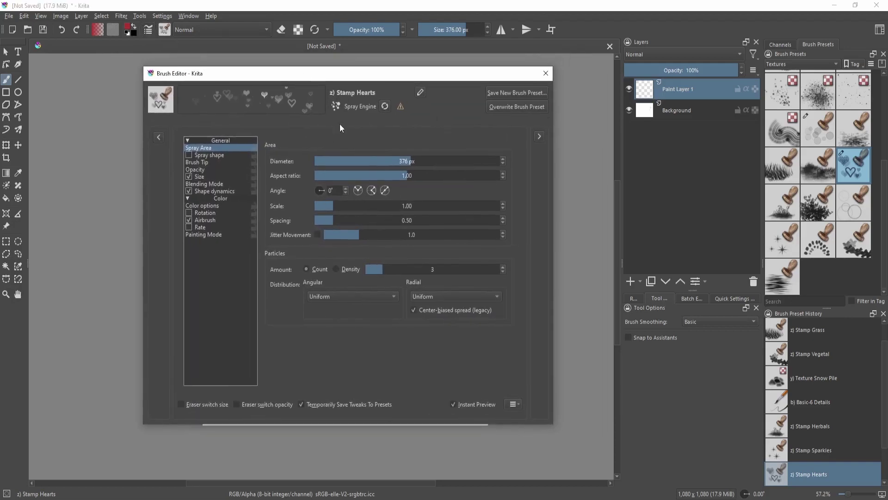
click(546, 73)
Step: Paint a test stroke with Stamp Bokeh and check the preset's brush engine in the Brush Editor
click(818, 132)
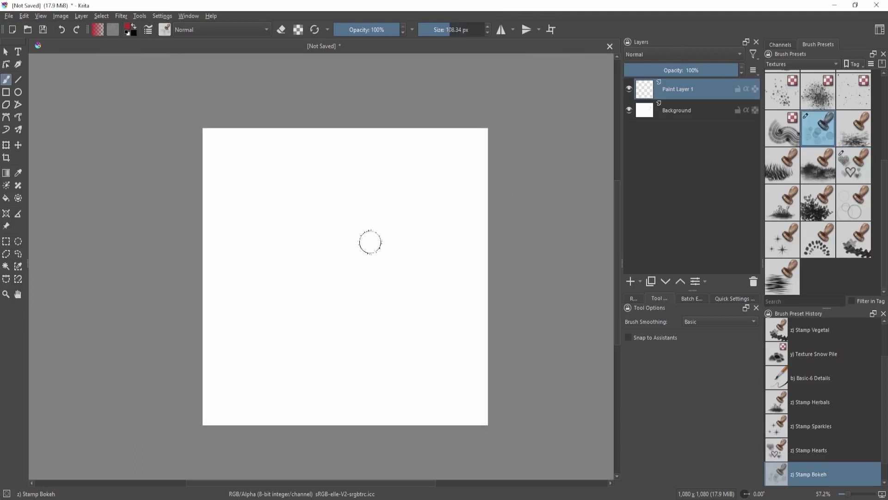
mouse_move(367, 242)
mouse_down()
mouse_move(410, 244)
mouse_move(277, 291)
mouse_up()
key(F5)
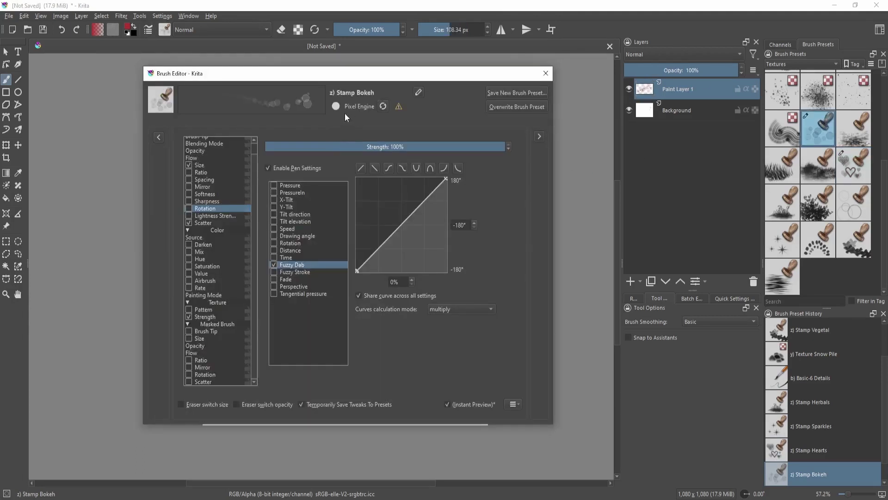
click(546, 73)
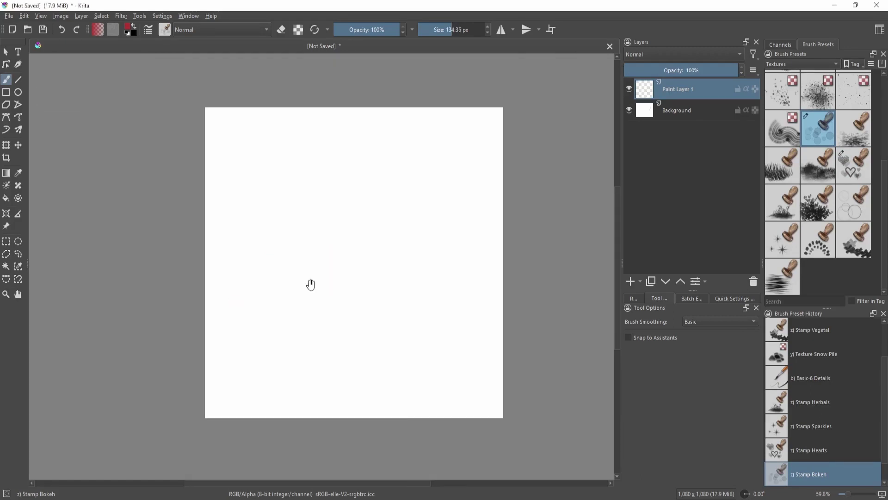
Step: Stamp two vertical columns of bokeh circles down the left half of the canvas, enlarging the brush to about 175 px for the second
drag(310, 285, 297, 273)
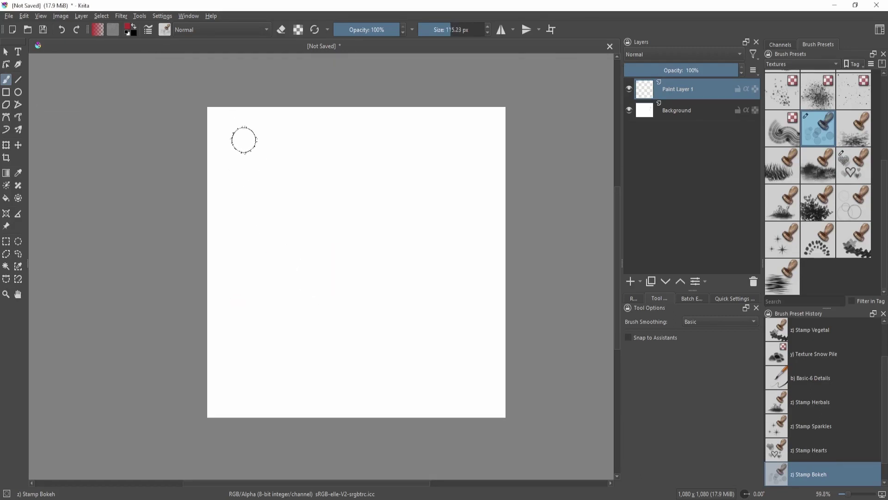
mouse_move(246, 134)
mouse_down()
mouse_move(240, 337)
mouse_move(242, 125)
mouse_move(242, 395)
mouse_move(227, 411)
mouse_up()
drag(373, 292, 359, 293)
drag(311, 276, 401, 276)
mouse_move(299, 132)
mouse_down()
mouse_move(291, 391)
mouse_move(303, 132)
mouse_up()
drag(303, 132, 297, 407)
drag(328, 355, 339, 294)
drag(318, 284, 253, 283)
mouse_move(369, 291)
mouse_down()
mouse_move(420, 276)
mouse_move(402, 285)
mouse_move(403, 330)
mouse_up()
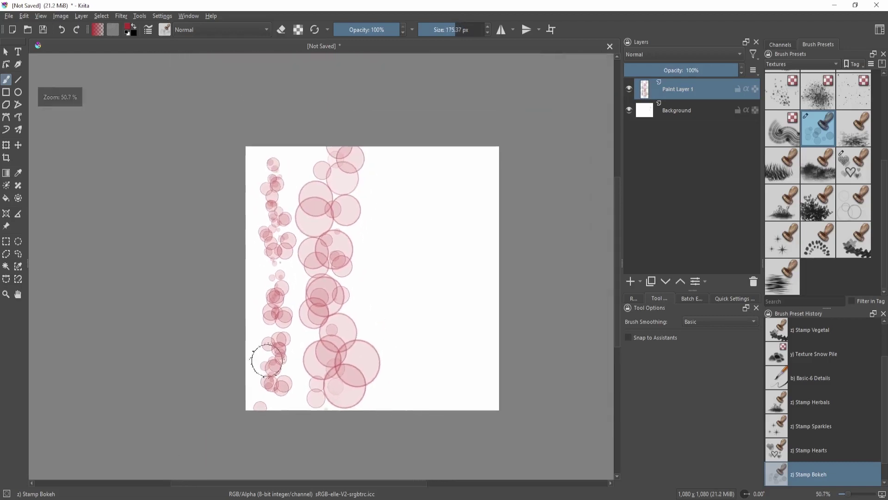
Step: Hide Paint Layer 1 and add a new paint layer for the Stamp Hearts brush
click(629, 89)
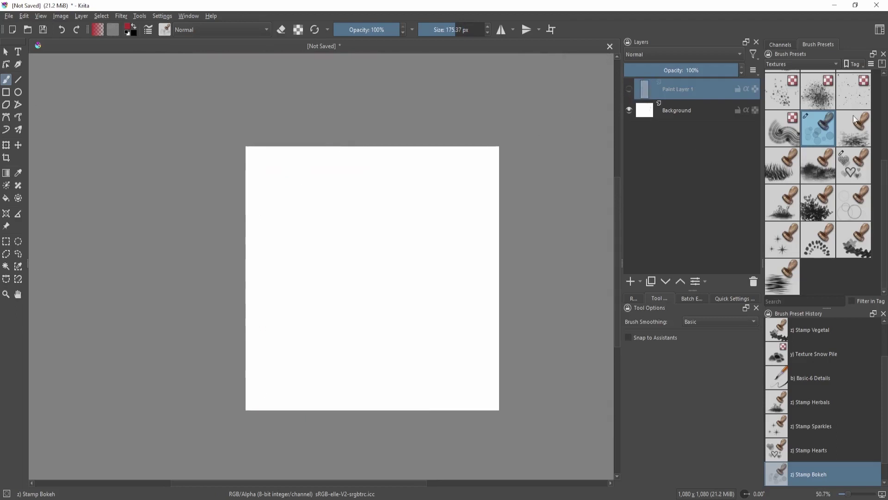
click(853, 165)
mouse_move(371, 314)
mouse_down()
mouse_move(346, 321)
mouse_move(379, 319)
mouse_up()
key(Insert)
Step: Stamp a narrow column of hearts down the canvas's left edge and a wider one beside it with the brush at 712 px
key(bracketleft)
key(bracketleft)
drag(281, 207, 262, 207)
mouse_move(279, 162)
mouse_down()
mouse_move(267, 329)
mouse_move(274, 160)
mouse_up()
mouse_move(358, 232)
mouse_down()
mouse_move(333, 299)
mouse_move(316, 295)
mouse_up()
drag(250, 299, 235, 197)
drag(248, 256, 248, 238)
mouse_move(342, 162)
mouse_down()
mouse_move(342, 240)
mouse_move(495, 254)
mouse_up()
drag(348, 259, 397, 259)
mouse_move(461, 198)
mouse_down()
mouse_move(340, 122)
mouse_move(331, 293)
mouse_up()
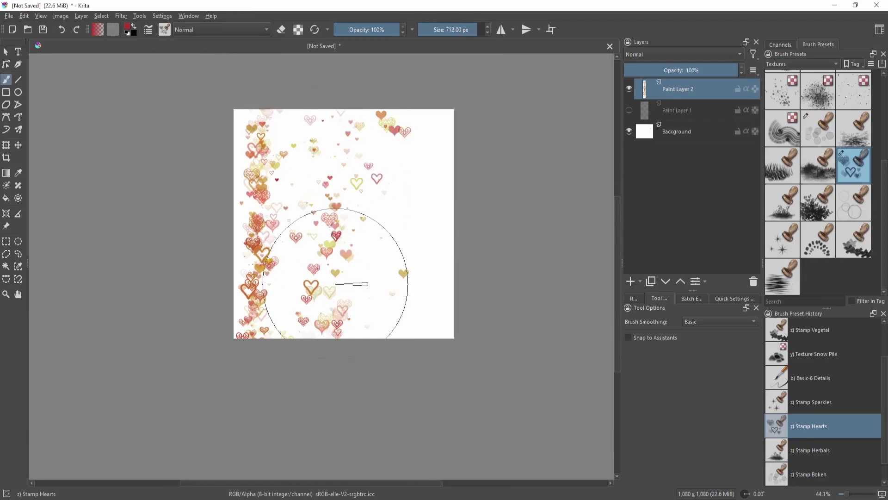
Step: Switch to the Basic-6 Details brush and try two marks over the left column of hearts, undoing both
mouse_move(388, 311)
mouse_down()
mouse_move(390, 272)
mouse_move(375, 316)
mouse_move(378, 282)
mouse_up()
key(slash)
mouse_move(255, 291)
mouse_down()
mouse_move(229, 316)
mouse_move(264, 285)
mouse_up()
key(ctrl+z)
mouse_move(261, 284)
mouse_down()
mouse_move(256, 310)
mouse_move(244, 302)
mouse_move(259, 325)
mouse_up()
key(ctrl+z)
Step: Draw a large red circle around the scattered hearts and add small rings inside it to illustrate the spray distribution
drag(411, 254, 397, 261)
scroll(397, 261, down, 5)
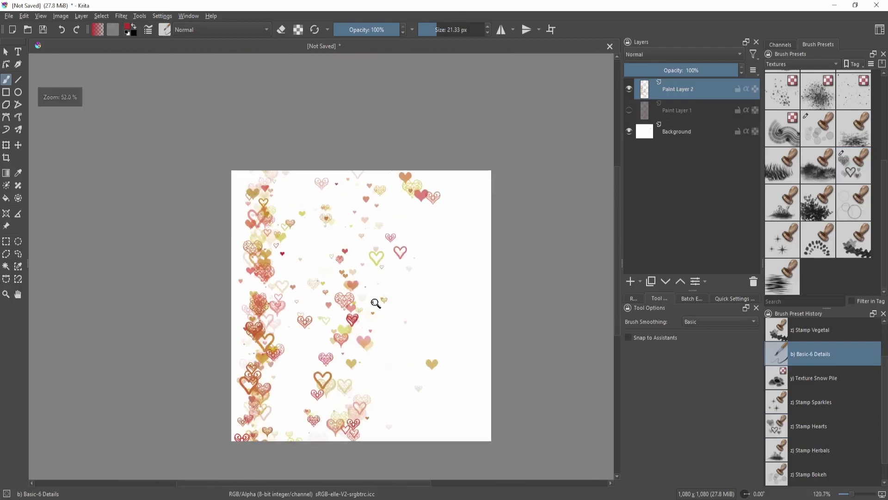
mouse_move(412, 229)
mouse_down()
mouse_move(319, 214)
mouse_move(371, 373)
mouse_move(448, 258)
mouse_move(328, 262)
mouse_move(394, 237)
mouse_up()
drag(431, 276, 434, 293)
drag(387, 339, 391, 357)
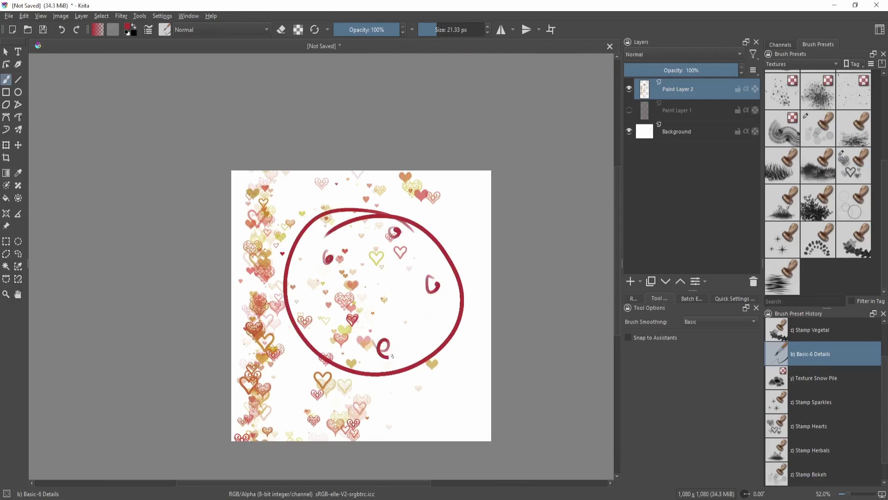
drag(314, 296, 317, 317)
drag(380, 281, 382, 298)
drag(309, 274, 311, 288)
drag(347, 225, 351, 241)
drag(389, 316, 395, 314)
Step: Mark a heart low in the dense left column with a small red arrow
scroll(346, 333, down, 2)
mouse_move(354, 329)
mouse_down()
mouse_move(361, 325)
mouse_move(351, 276)
mouse_up()
scroll(321, 266, up, 5)
mouse_move(287, 246)
mouse_down()
mouse_move(259, 264)
mouse_move(278, 271)
mouse_up()
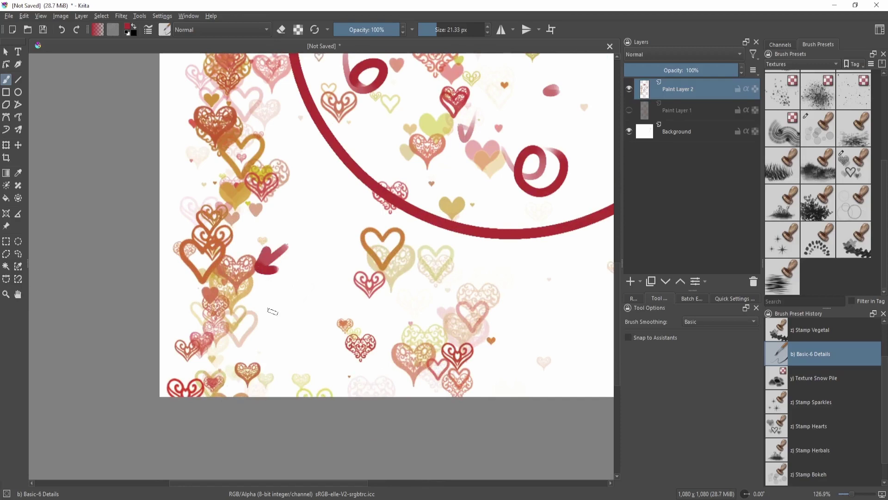
scroll(416, 300, down, 3)
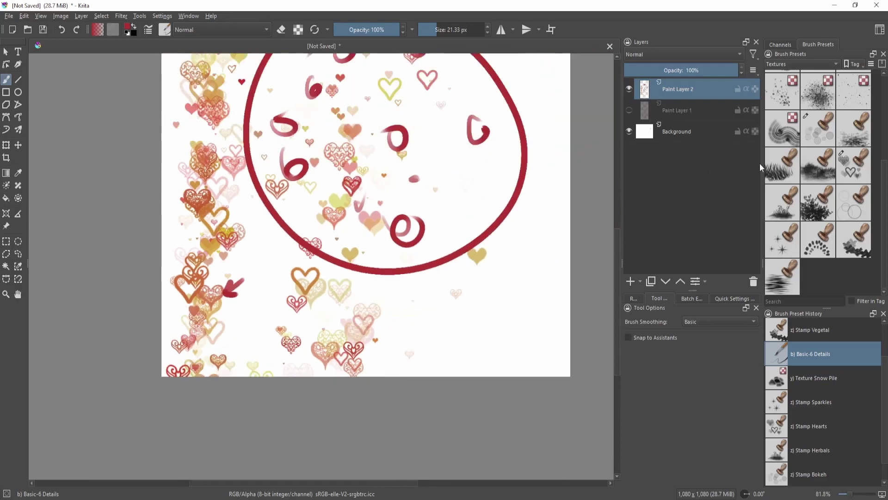
scroll(438, 254, down, 2)
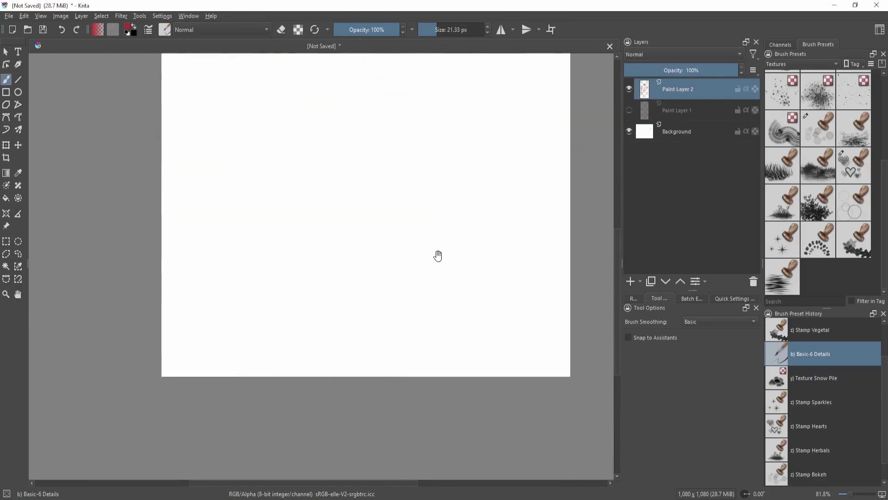
Step: Review the Spray Area settings of the Stamp Hearts preset in the Brush Editor
click(863, 159)
key(F5)
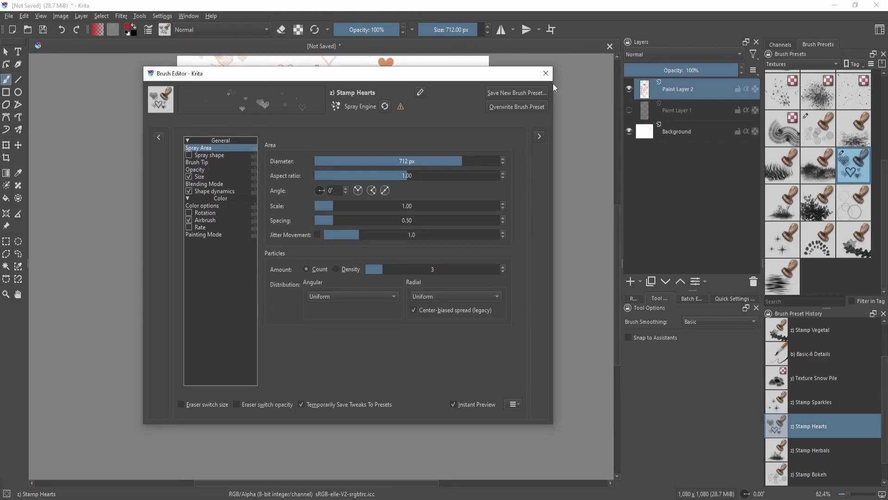
click(546, 73)
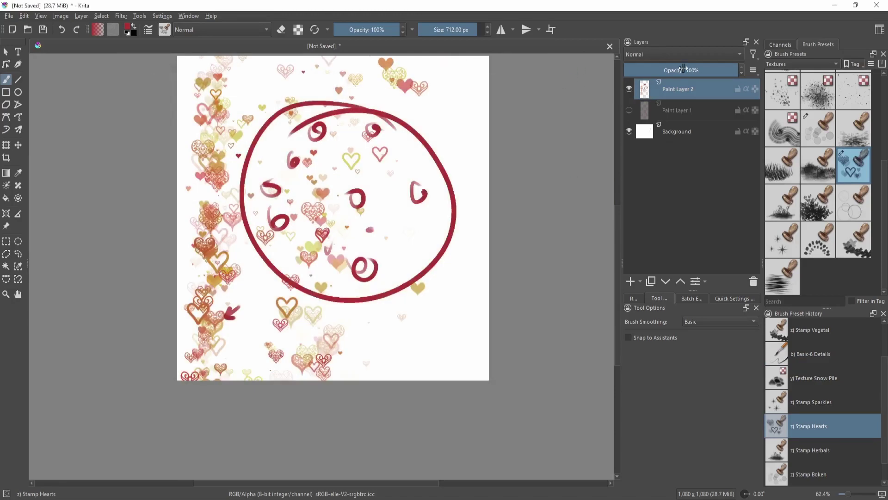
Step: Open the Stamp Bokeh preset in the Brush Editor and look through its list of Pixel Engine options
click(818, 134)
key(F5)
scroll(256, 175, up, 2)
scroll(255, 185, down, 2)
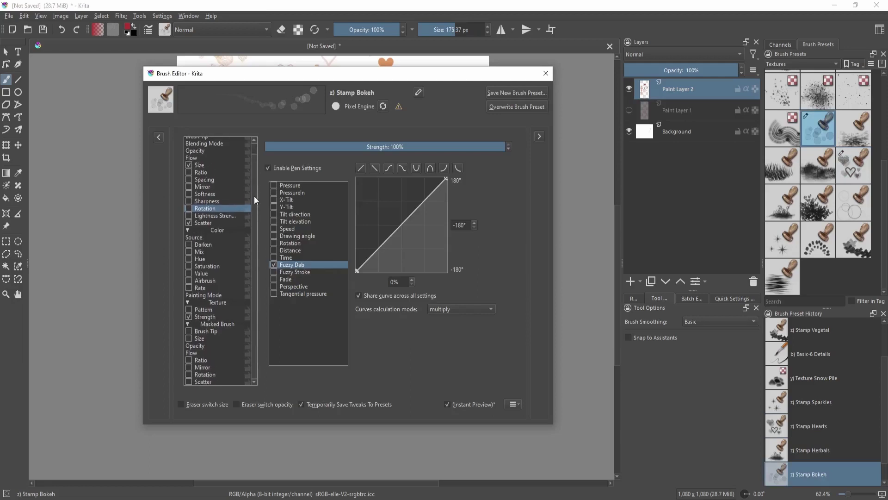
scroll(253, 209, up, 2)
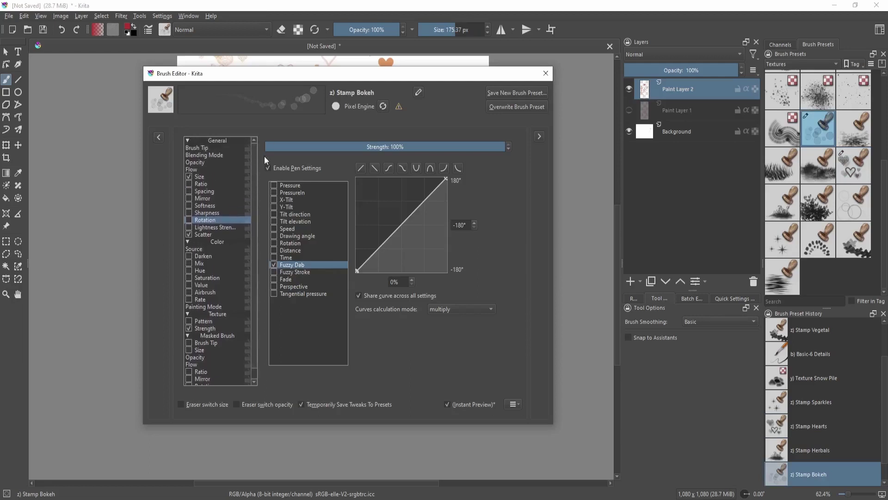
Step: Close the Brush Editor and, with the Stamp Bokeh preset active, clear the hearts drawing from Paint Layer 2
drag(339, 77, 369, 60)
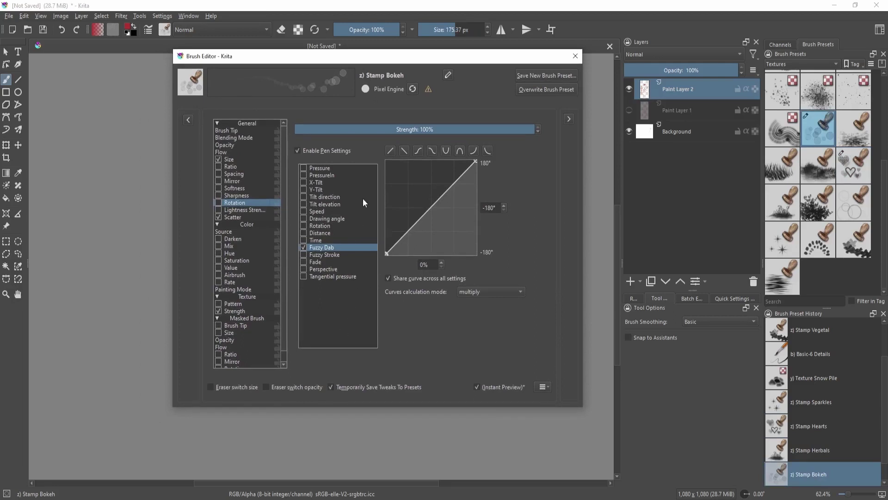
click(576, 55)
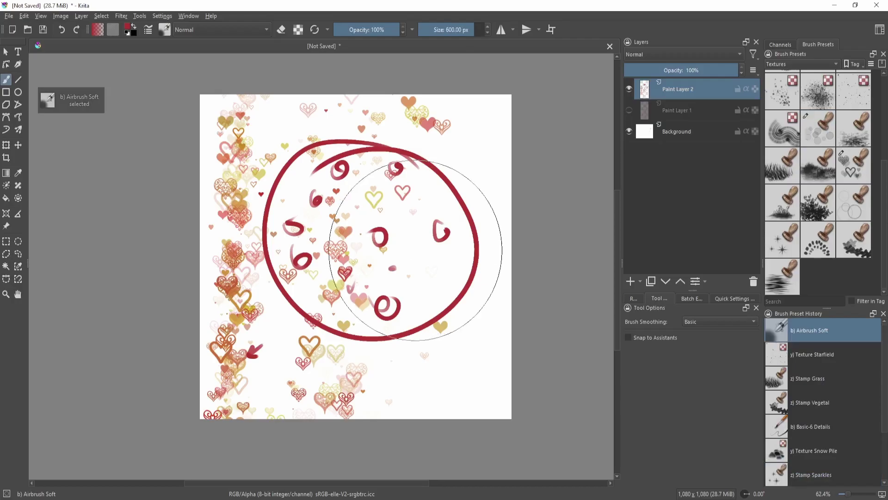
scroll(427, 254, down, 3)
scroll(427, 255, up, 3)
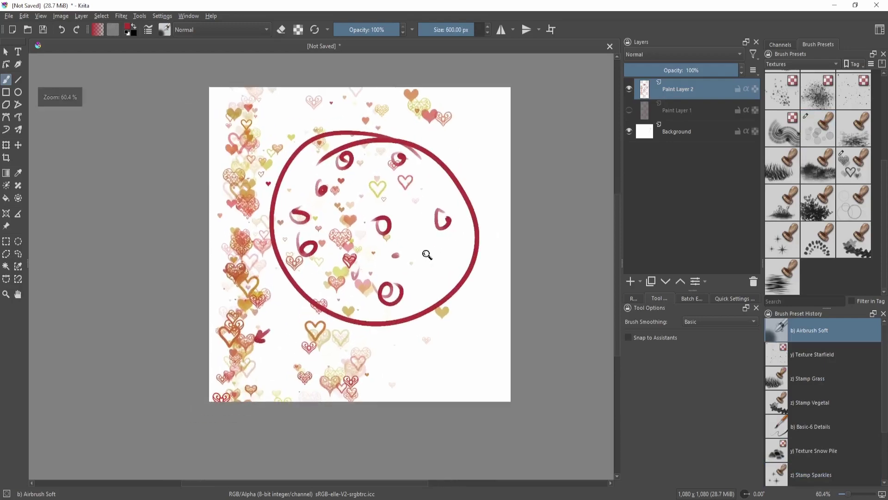
click(807, 128)
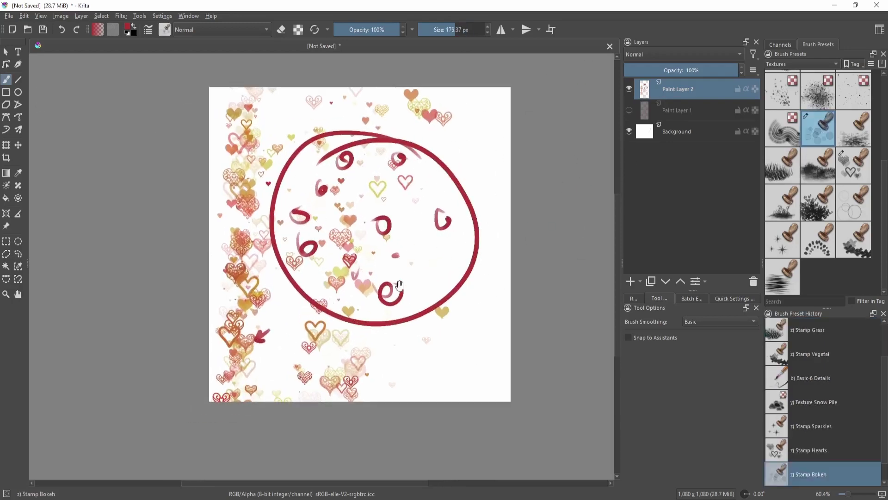
mouse_move(399, 284)
mouse_down()
mouse_move(419, 303)
mouse_move(407, 361)
mouse_up()
scroll(432, 258, down, 1)
key(Delete)
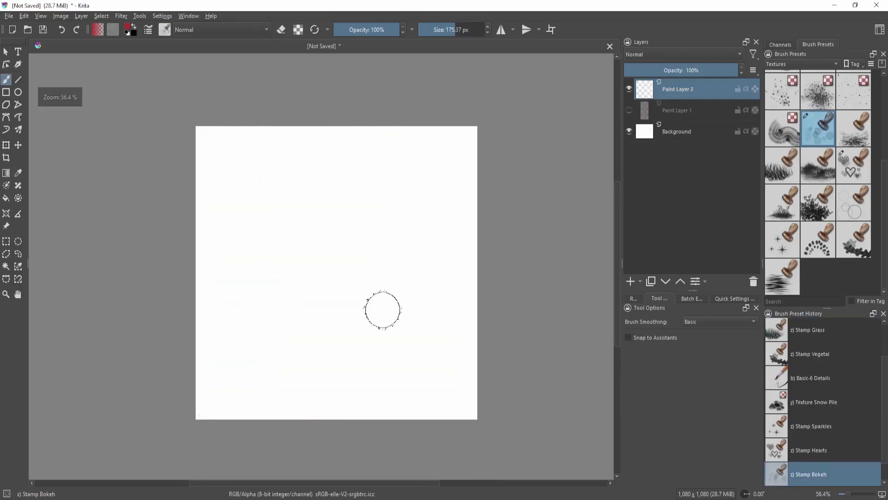
Step: Try two short Stamp Bokeh strokes on the empty canvas and undo both
scroll(383, 310, down, 1)
mouse_move(401, 292)
mouse_down()
mouse_move(406, 250)
mouse_move(393, 288)
mouse_up()
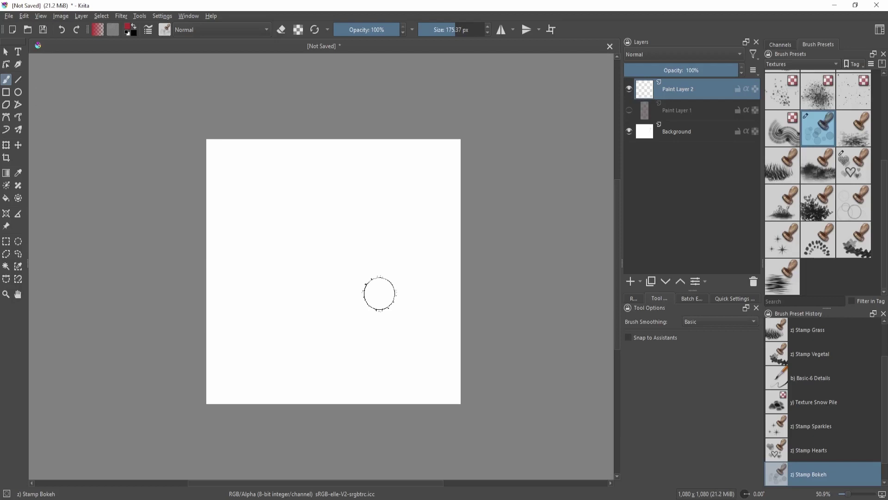
mouse_move(295, 347)
mouse_down()
mouse_move(349, 357)
mouse_move(294, 330)
mouse_up()
key(ctrl+z)
mouse_move(248, 278)
mouse_down()
mouse_move(254, 284)
mouse_move(337, 248)
mouse_move(238, 355)
mouse_up()
key(ctrl+z)
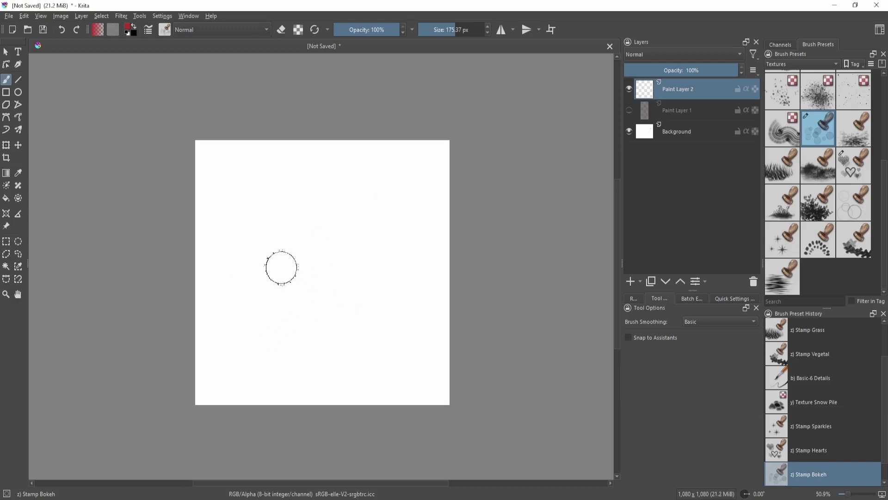
Step: Switch to Basic-6 Details at 33.59 px and draw a thick red ring near the canvas centre with lines radiating outward
key(slash)
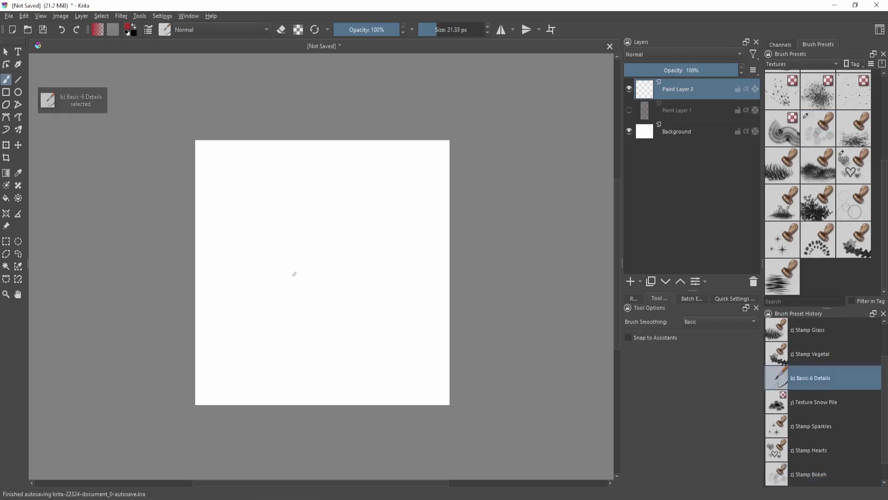
mouse_move(330, 246)
mouse_down()
mouse_move(332, 273)
mouse_move(315, 262)
mouse_move(332, 244)
mouse_move(309, 251)
mouse_move(301, 198)
mouse_up()
key(ctrl+z)
key(ctrl+z)
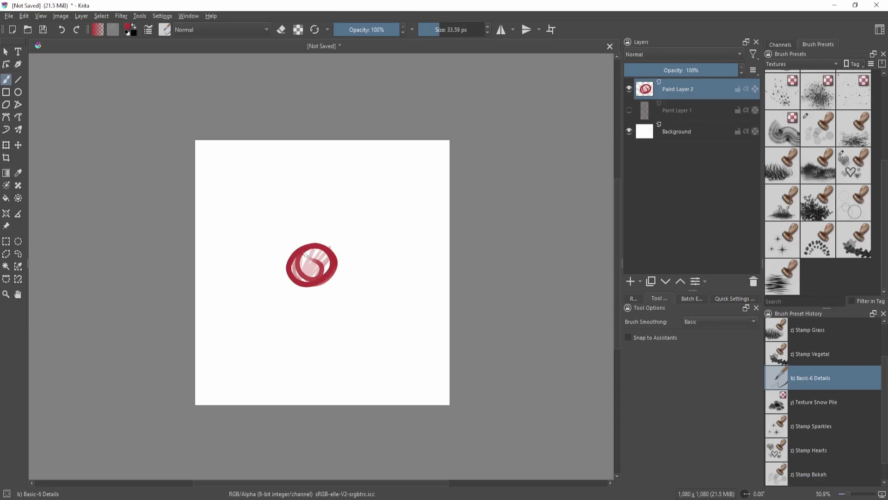
drag(318, 286, 327, 348)
drag(290, 280, 259, 303)
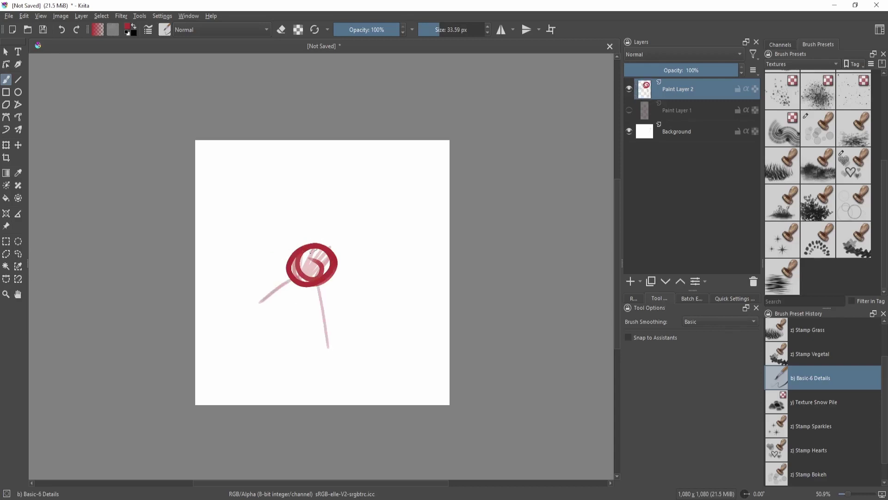
drag(305, 244, 279, 211)
drag(329, 245, 354, 229)
drag(338, 264, 373, 255)
Step: Sketch shaded circles of different sizes around the ring to illustrate how scattered dabs vary
drag(384, 296, 380, 331)
drag(257, 300, 260, 303)
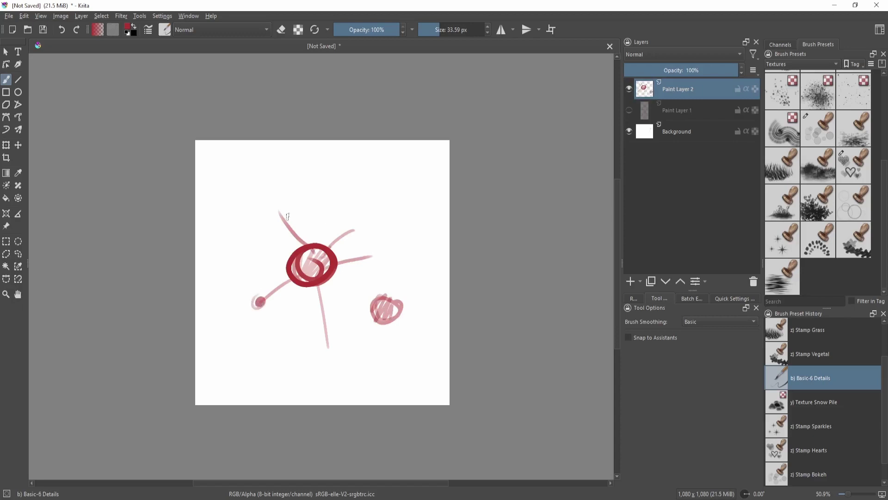
drag(287, 216, 292, 215)
mouse_move(368, 201)
mouse_down()
mouse_move(393, 215)
mouse_move(401, 241)
mouse_up()
drag(385, 268, 377, 290)
ctrl+drag(425, 249, 409, 283)
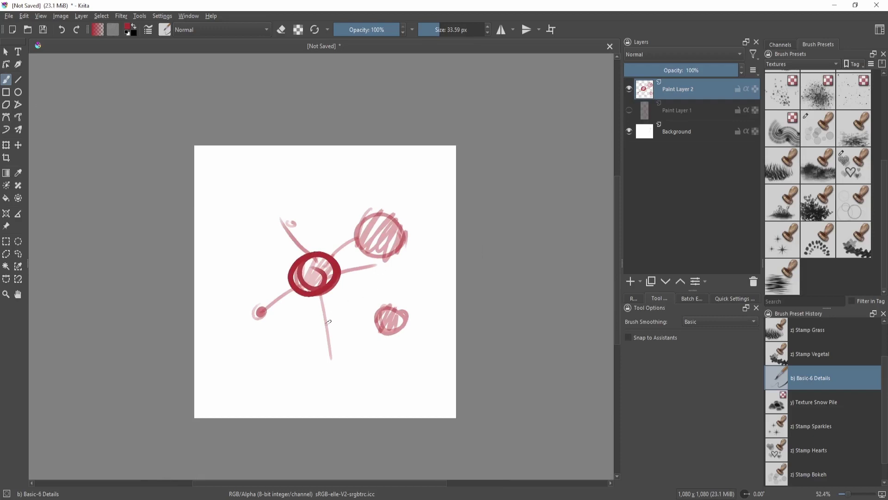
mouse_move(356, 274)
mouse_down()
mouse_move(387, 259)
mouse_move(372, 294)
mouse_up()
Step: Clear the sketch, paint a sample Stamp Bokeh stroke down the middle of the canvas, and clear it as well
key(Delete)
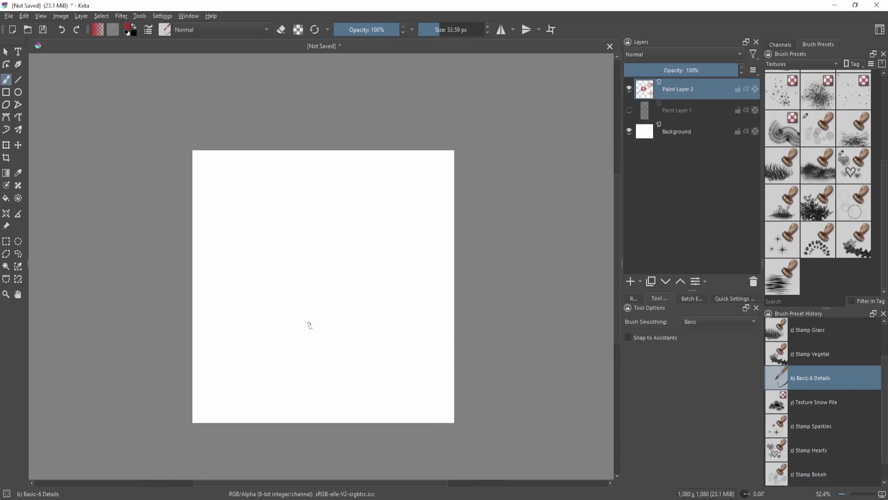
click(818, 128)
drag(351, 241, 343, 327)
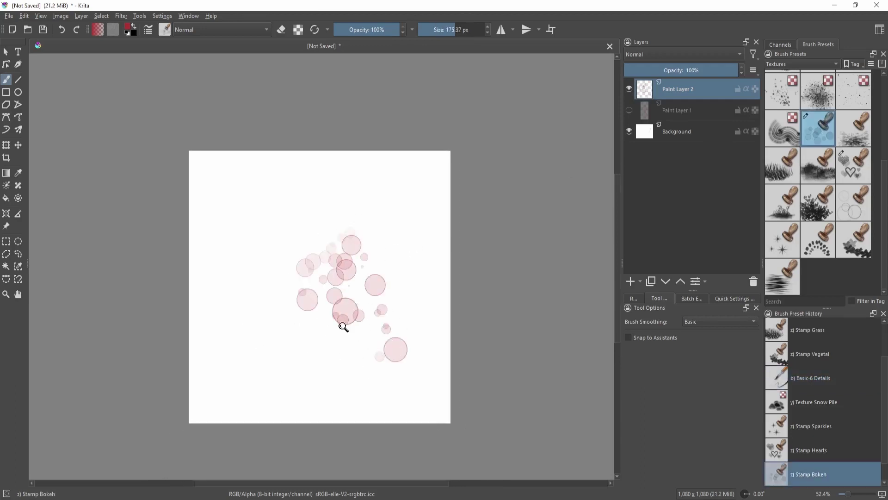
key(Delete)
Step: In the Brush Editor, change Stamp Bokeh's predefined brush tip to Knifematic2
key(F5)
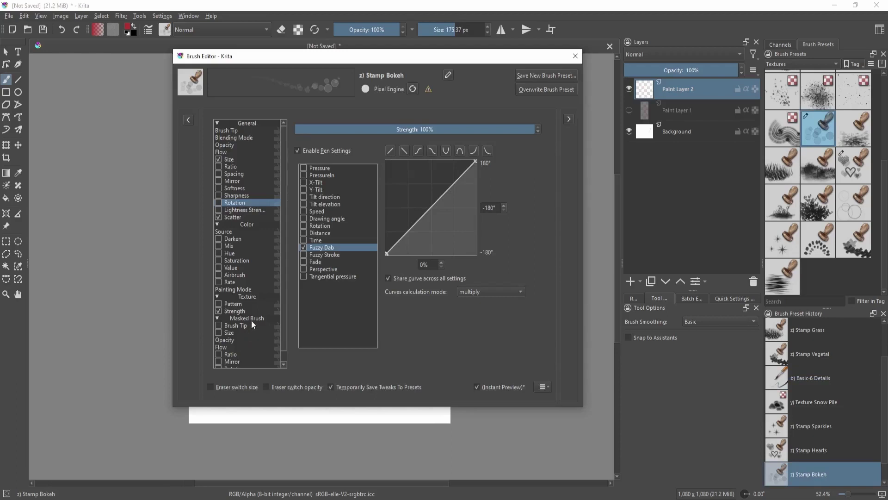
click(255, 130)
mouse_move(413, 269)
mouse_down()
mouse_move(420, 167)
mouse_move(418, 178)
mouse_up()
scroll(407, 173, down, 2)
scroll(415, 198, down, 8)
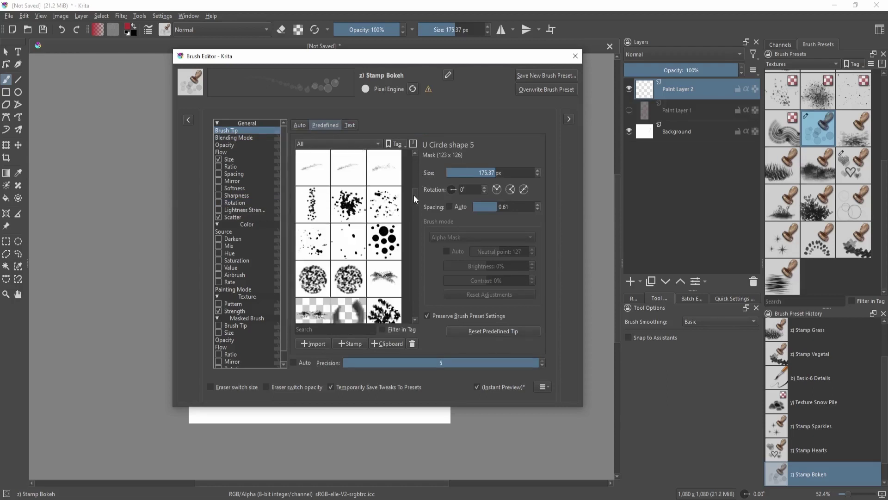
scroll(411, 222, down, 10)
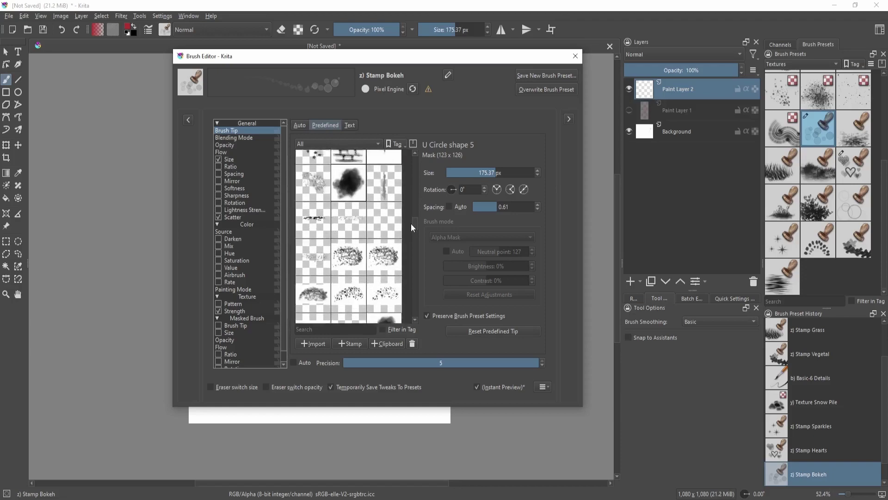
scroll(410, 240, up, 3)
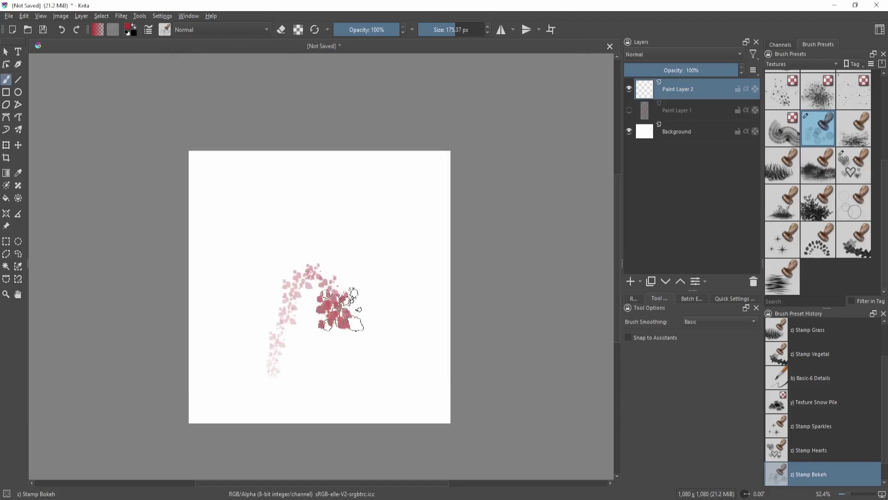
Step: Test the Knifematic2 tip with a couple of Stamp Bokeh strokes and undo them
mouse_move(341, 309)
mouse_down()
mouse_move(319, 333)
mouse_move(254, 274)
mouse_move(275, 250)
mouse_move(330, 245)
mouse_move(331, 225)
mouse_up()
key(ctrl+z)
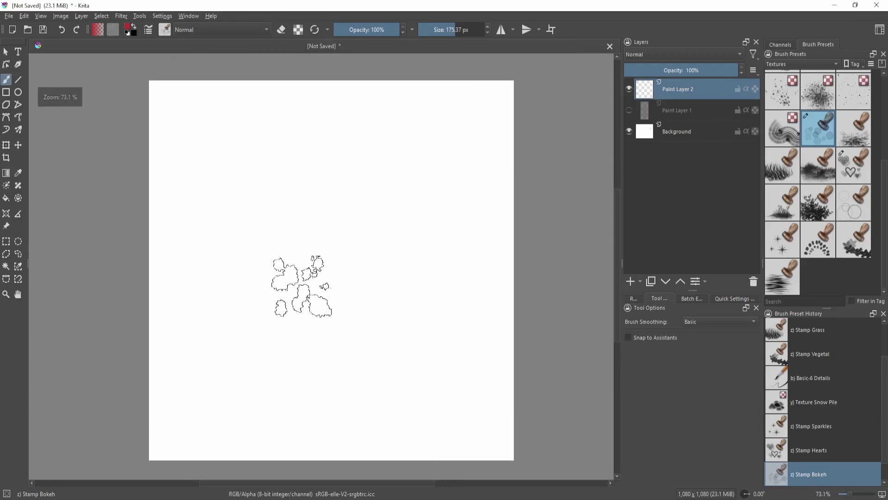
drag(360, 257, 319, 258)
mouse_move(192, 303)
mouse_down()
mouse_move(248, 361)
mouse_move(233, 355)
mouse_up()
key(ctrl+z)
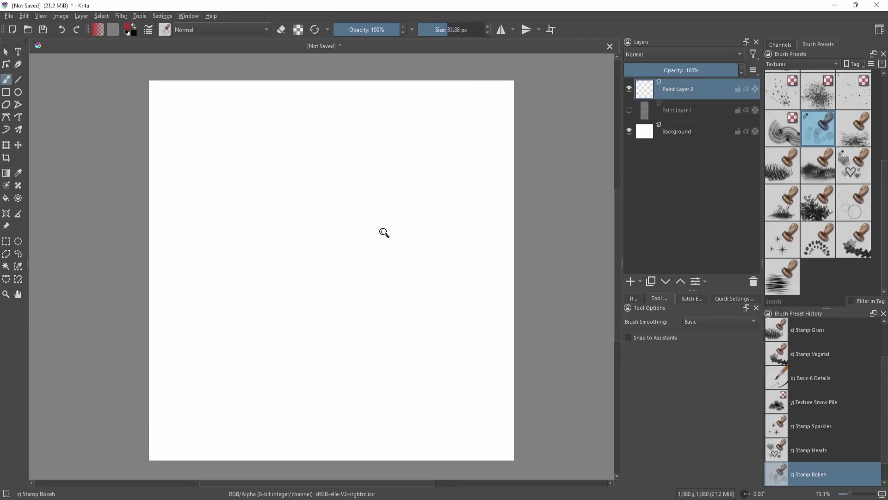
Step: Paint overlapping leaf-like clusters across the lower canvas with the brush at 182.63 px, and clear the layer
drag(384, 232, 383, 268)
drag(277, 326, 323, 327)
mouse_move(226, 331)
mouse_down()
mouse_move(289, 298)
mouse_move(389, 350)
mouse_move(285, 298)
mouse_up()
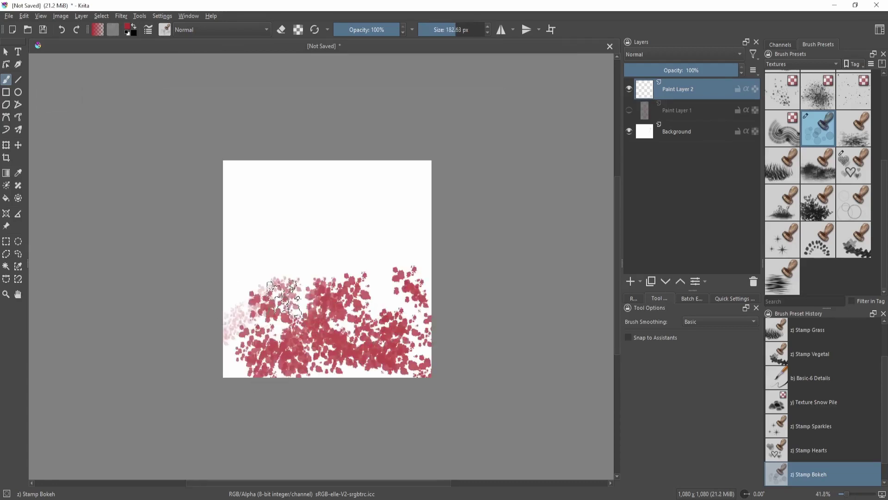
drag(364, 260, 360, 244)
drag(217, 339, 278, 322)
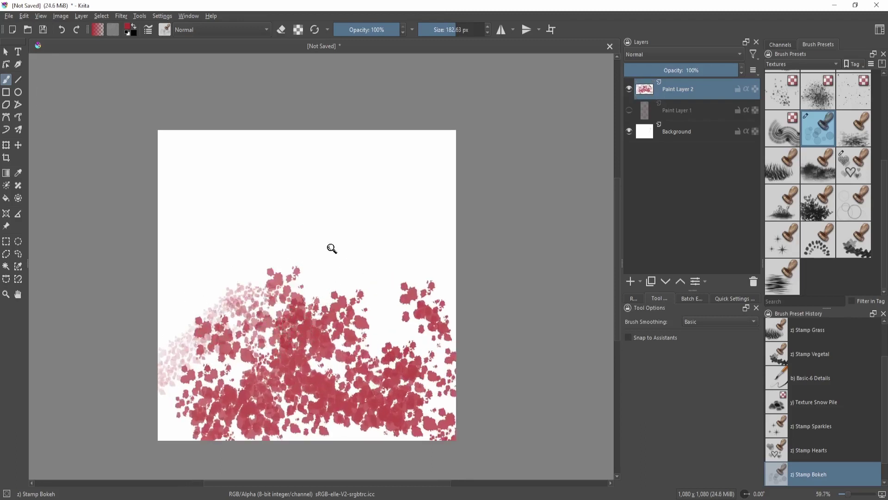
mouse_move(331, 247)
mouse_down()
mouse_move(298, 258)
mouse_move(384, 194)
mouse_up()
key(ctrl+z)
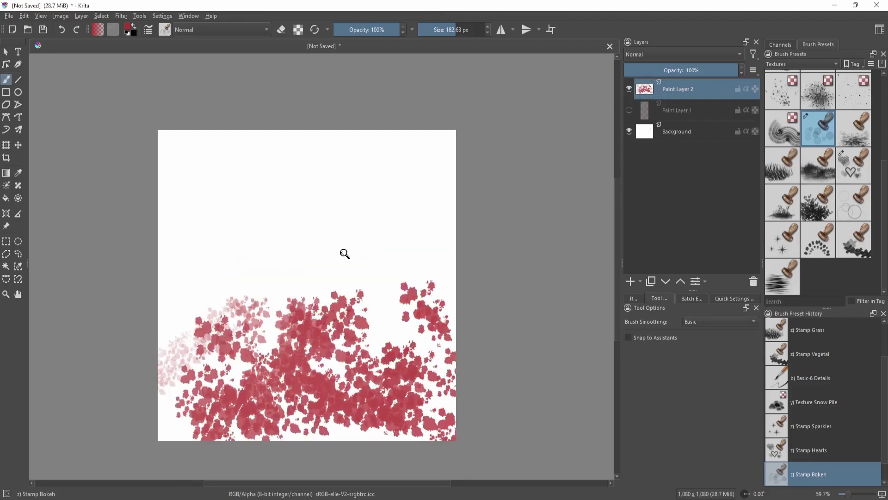
key(Delete)
Step: Enable Rotation for Stamp Bokeh in the Brush Editor and apply the U-shaped curve to its Fuzzy Dab sensor
key(F5)
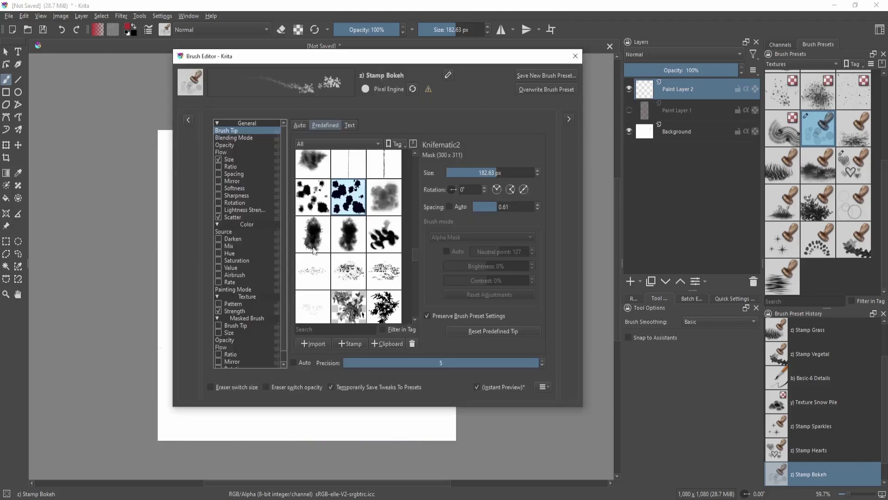
click(234, 202)
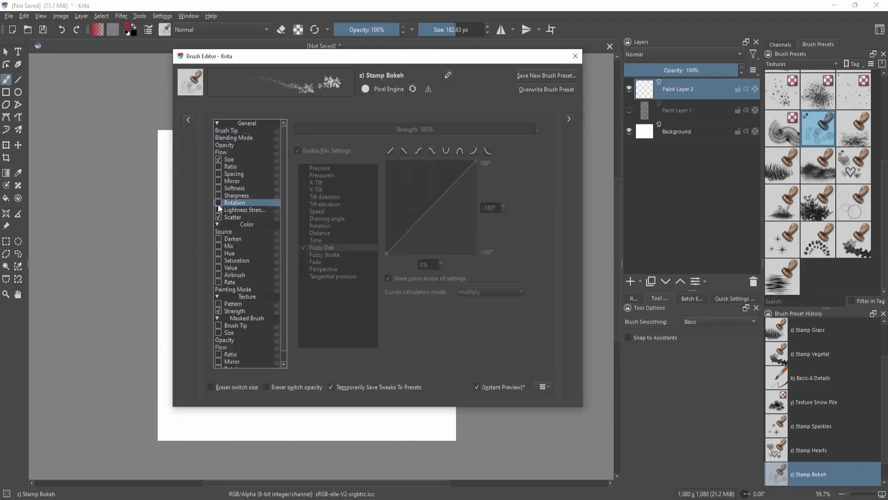
click(218, 203)
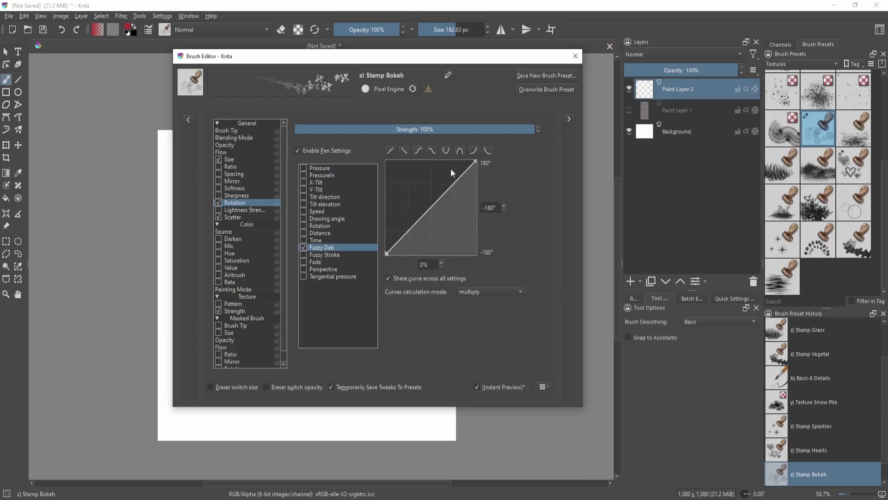
click(445, 152)
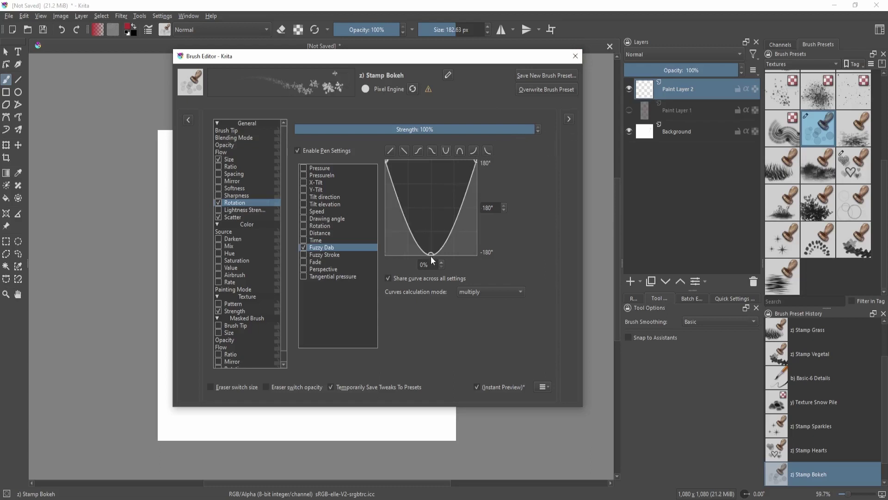
mouse_move(432, 255)
mouse_down()
mouse_move(432, 158)
mouse_move(431, 256)
mouse_up()
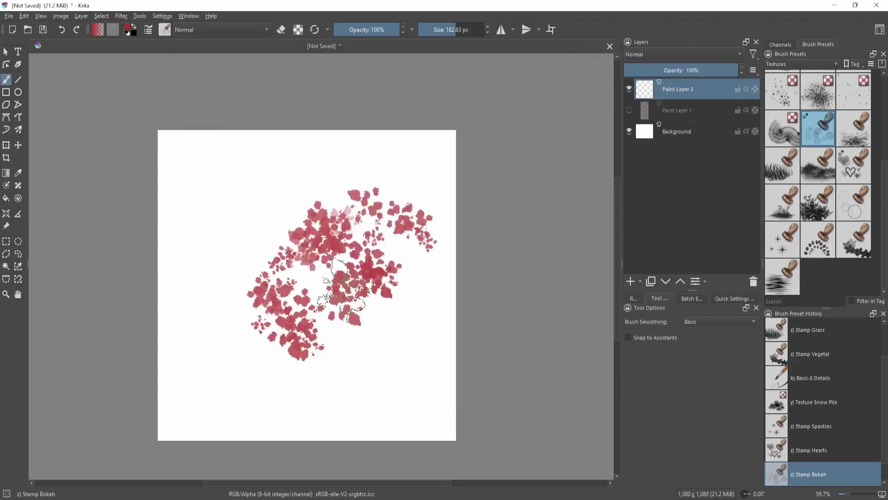
Step: Undo a first test stroke, reduce the brush to 116.85 px, and paint a large leafy mass across the lower canvas
drag(320, 271, 370, 247)
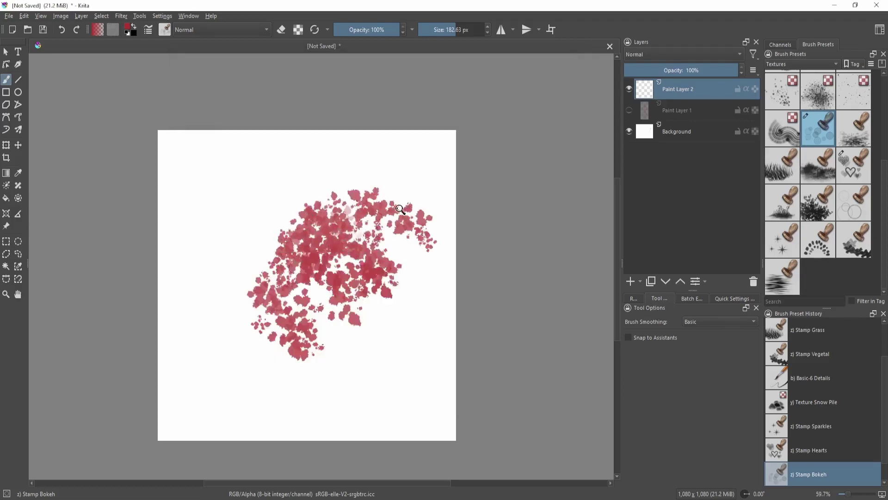
key(ctrl+z)
key(bracketleft)
key(bracketleft)
key(bracketleft)
mouse_move(172, 324)
mouse_down()
mouse_move(363, 301)
mouse_move(317, 367)
mouse_move(301, 243)
mouse_move(199, 305)
mouse_move(402, 324)
mouse_move(398, 352)
mouse_up()
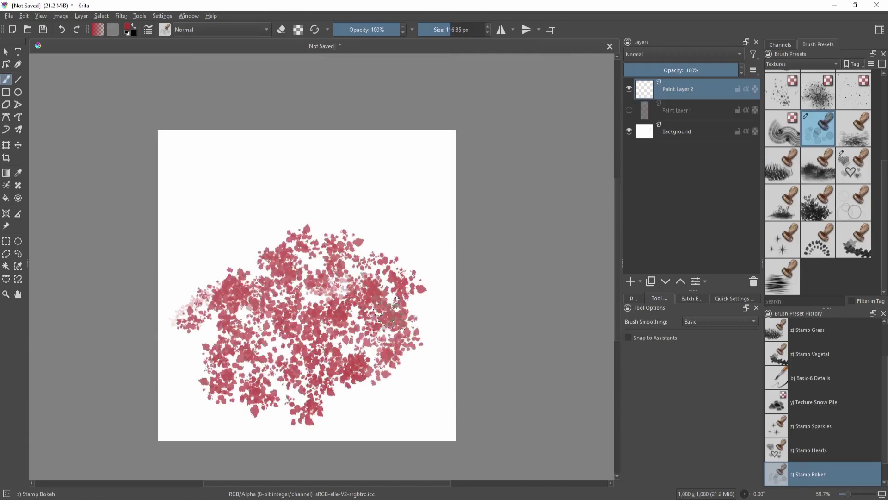
Step: Disable Rotation in the Brush Editor and paint a winding stroke across the upper canvas for comparison
key(F5)
click(218, 207)
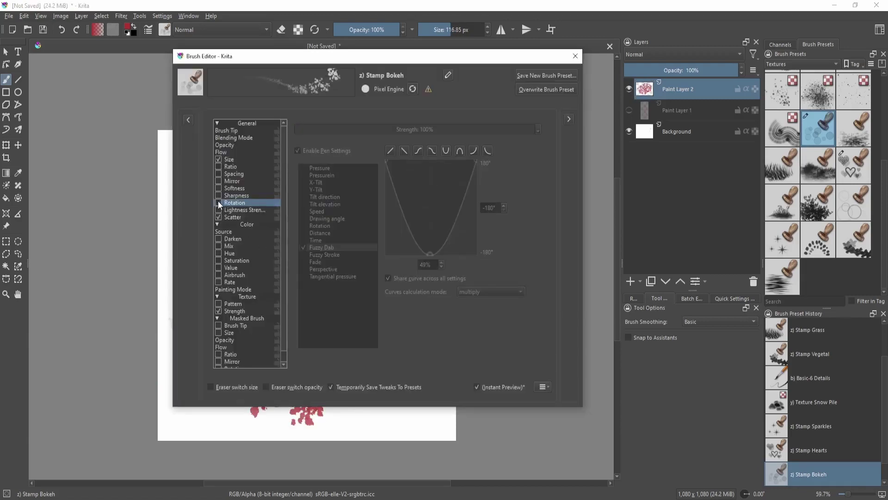
key(Escape)
mouse_move(202, 178)
mouse_down()
mouse_move(334, 162)
mouse_move(232, 167)
mouse_move(381, 165)
mouse_move(430, 153)
mouse_move(393, 229)
mouse_up()
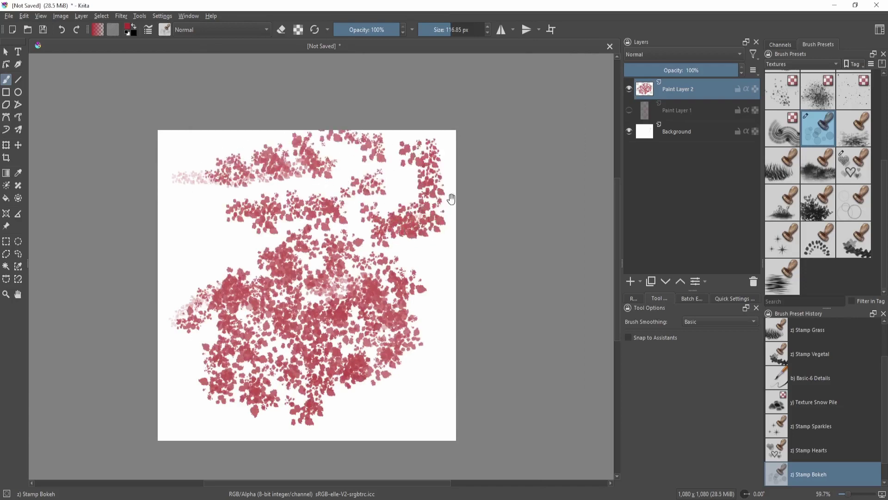
Step: Switch to Basic-6 Details and draw red boxes around individual stamps in the upper, unrotated stroke
drag(450, 198, 388, 219)
drag(388, 219, 383, 164)
key(slash)
mouse_move(325, 121)
mouse_down()
mouse_move(325, 191)
mouse_move(306, 177)
mouse_move(285, 177)
mouse_move(281, 135)
mouse_move(321, 137)
mouse_move(393, 186)
mouse_move(392, 166)
mouse_up()
key(ctrl+z)
drag(357, 208, 518, 191)
drag(276, 214, 309, 215)
drag(269, 366, 331, 219)
drag(332, 358, 332, 383)
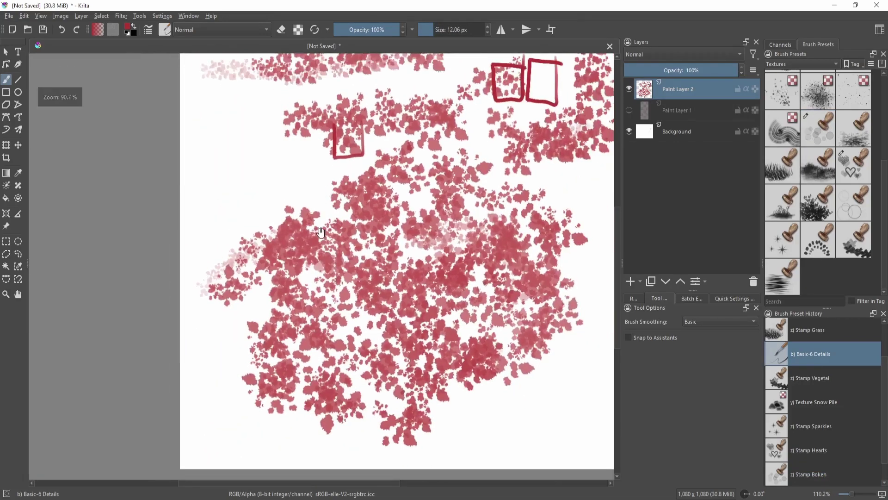
Step: Mark individual stamps in the lower leafy mass with the thin brush and clear Paint Layer 2
drag(339, 344, 317, 297)
drag(389, 305, 443, 268)
drag(455, 311, 556, 262)
mouse_move(450, 355)
mouse_down()
mouse_move(536, 265)
mouse_move(437, 317)
mouse_up()
drag(437, 269, 440, 342)
mouse_move(430, 288)
mouse_down()
mouse_move(421, 334)
mouse_move(417, 327)
mouse_up()
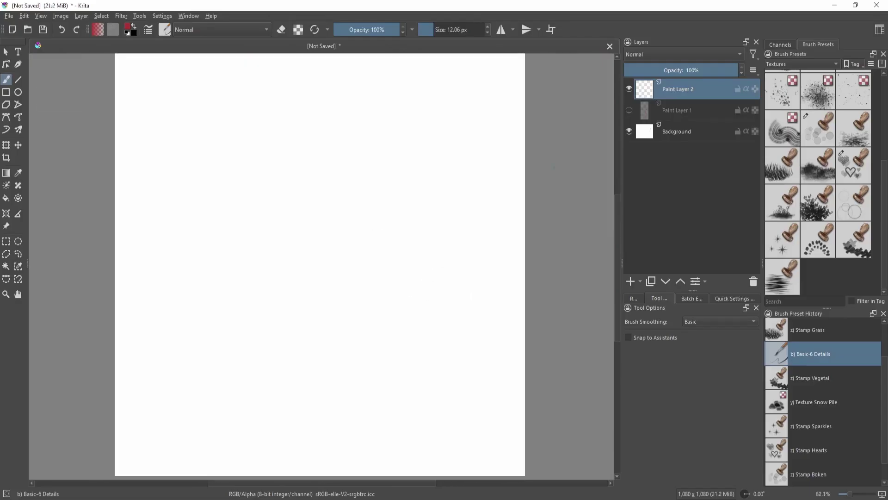
Step: Reselect the Stamp Bokeh preset and enable its Hue setting in the Brush Editor
click(817, 129)
key(F5)
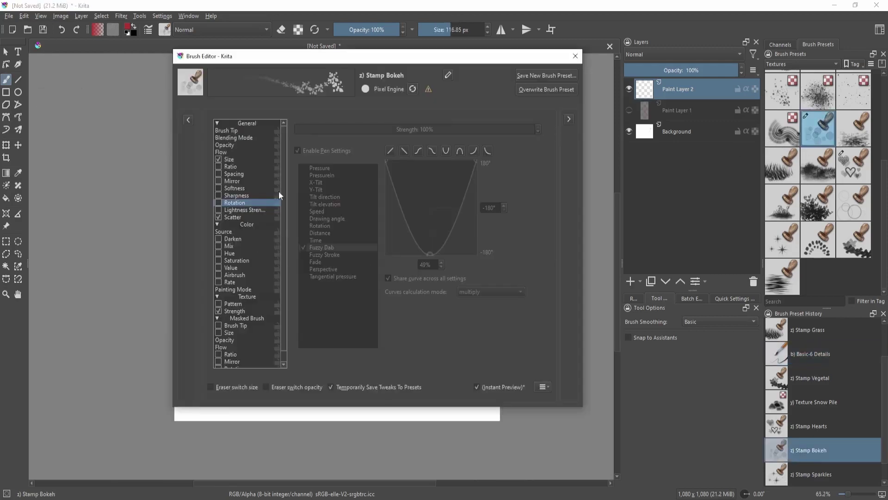
scroll(288, 256, down, 1)
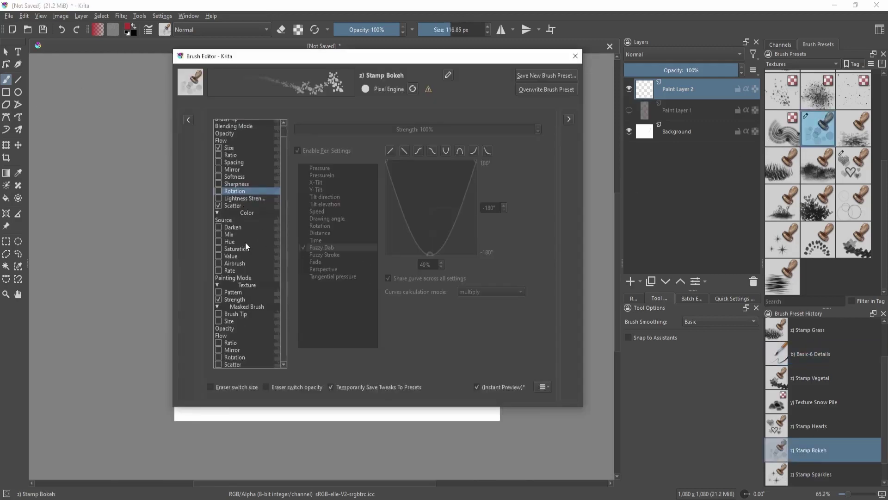
scroll(252, 217, up, 1)
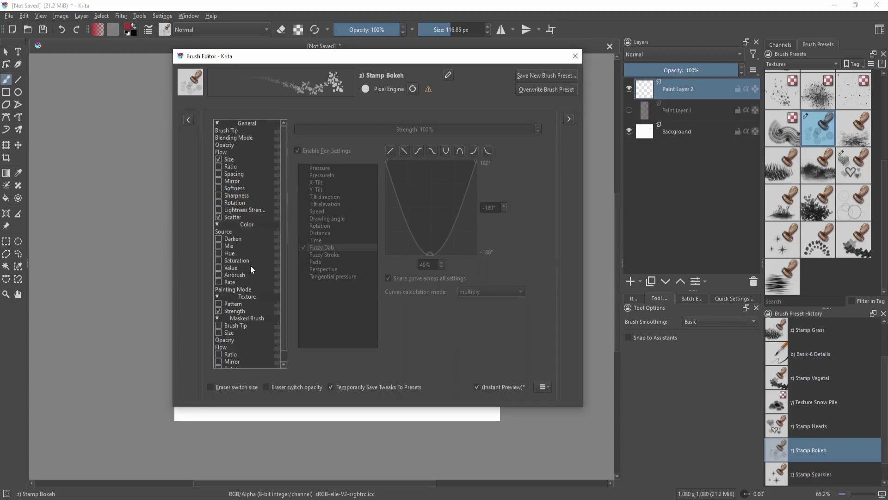
click(241, 232)
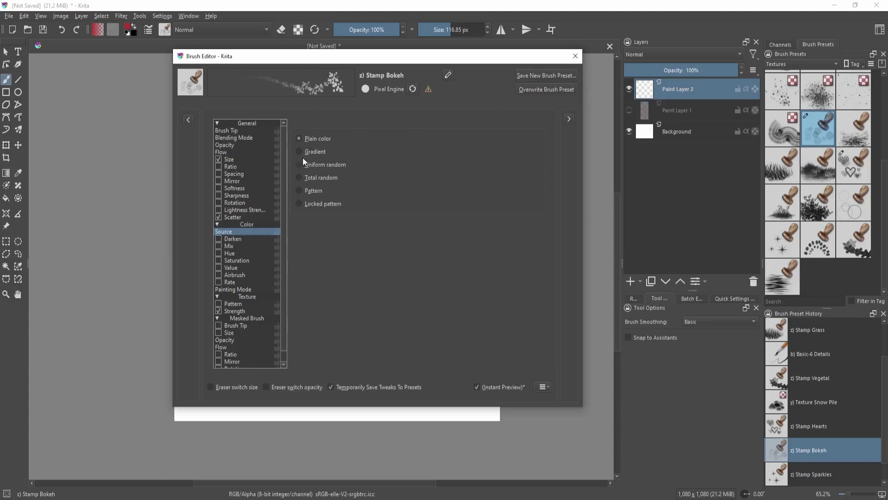
click(228, 253)
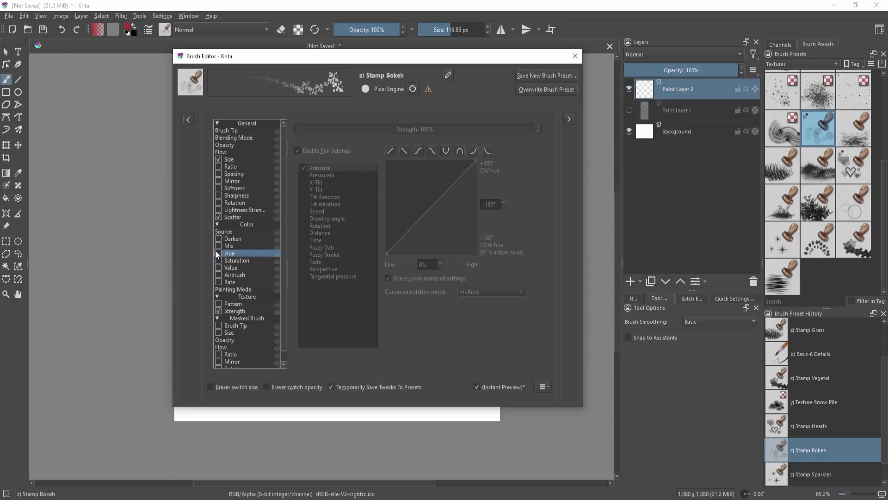
click(219, 253)
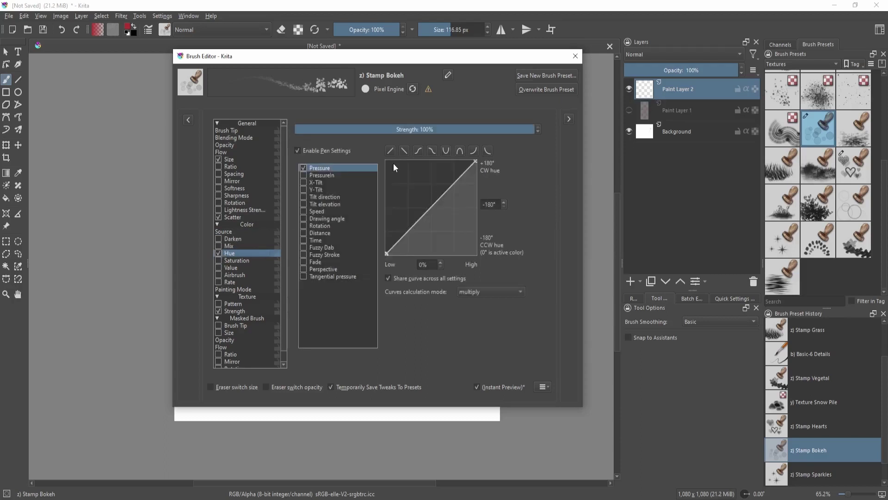
Step: Make Fuzzy Stroke the only active sensor for the Hue setting, turning off Pressure and Fuzzy Dab
click(304, 248)
click(319, 168)
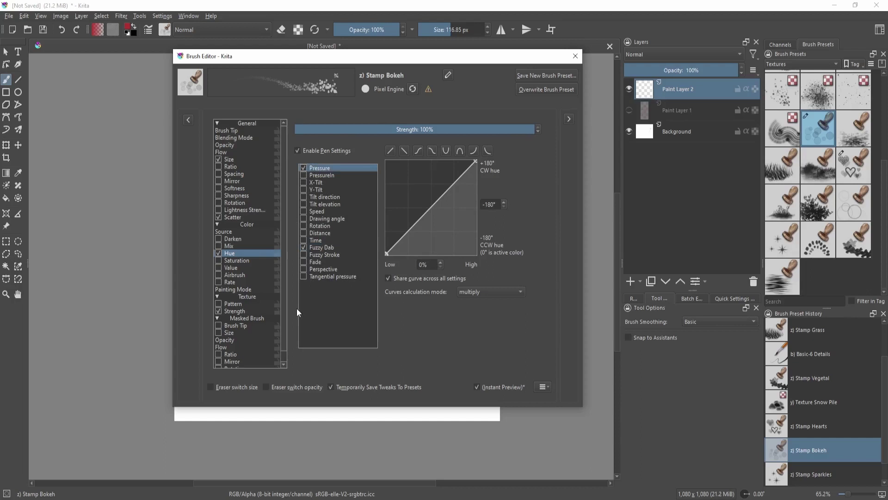
click(303, 166)
click(304, 255)
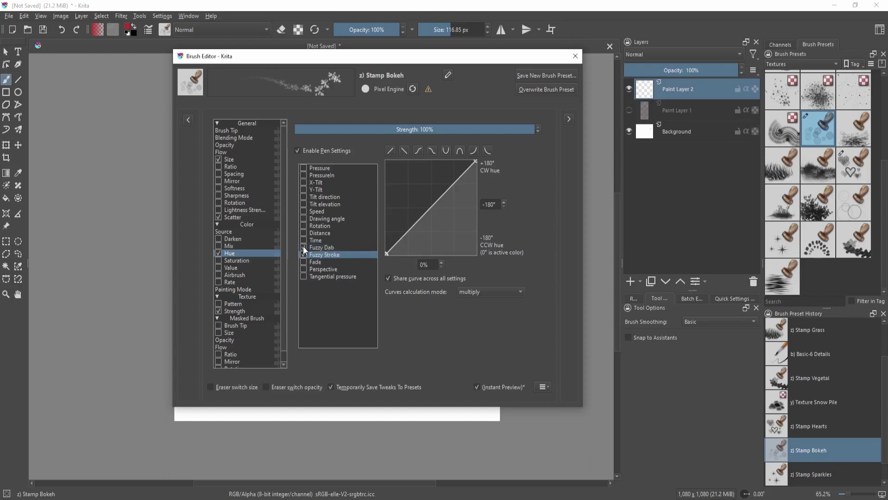
click(303, 247)
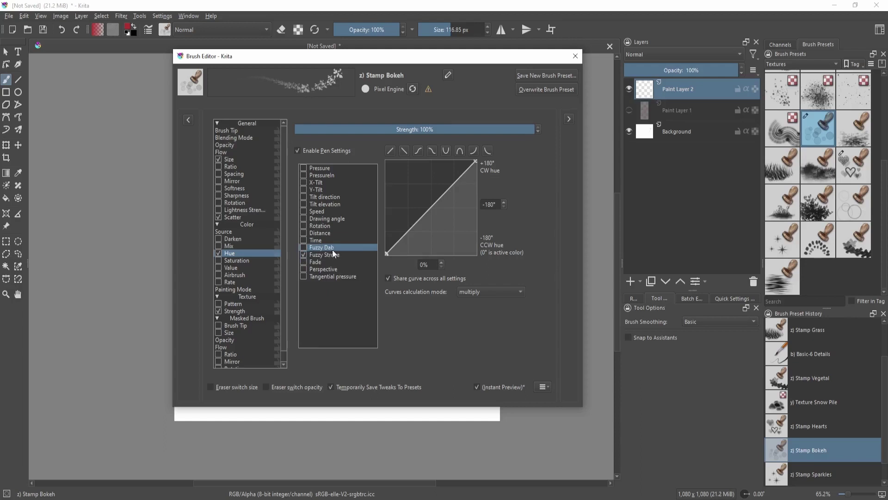
Step: Switch the Hue sensor to Fuzzy Dab and back to Fuzzy Stroke, and apply a U-shaped hue curve
click(304, 247)
click(304, 255)
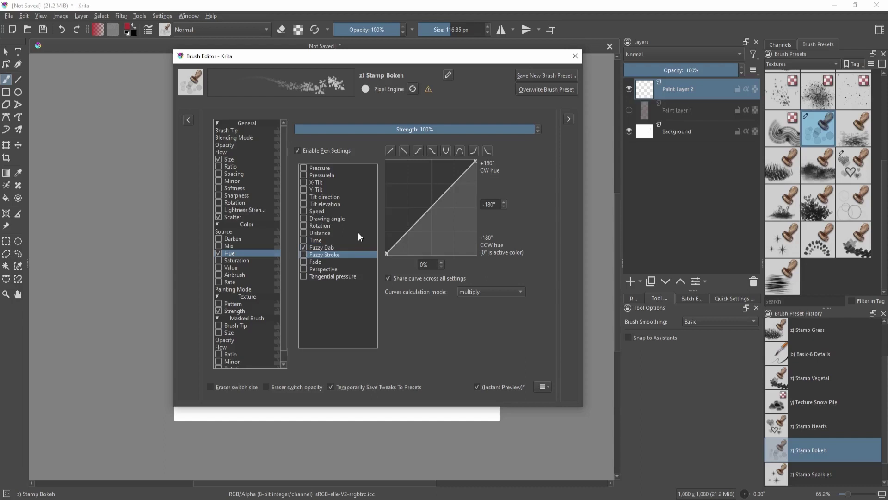
click(302, 249)
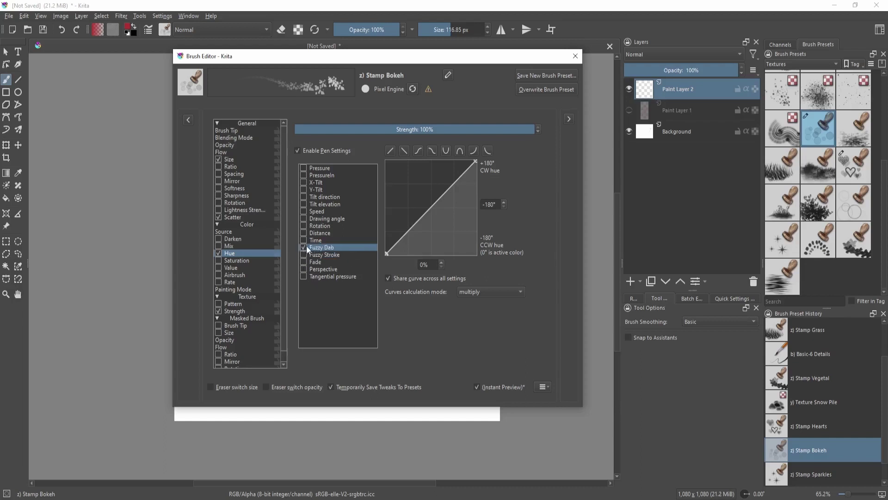
click(303, 254)
click(304, 248)
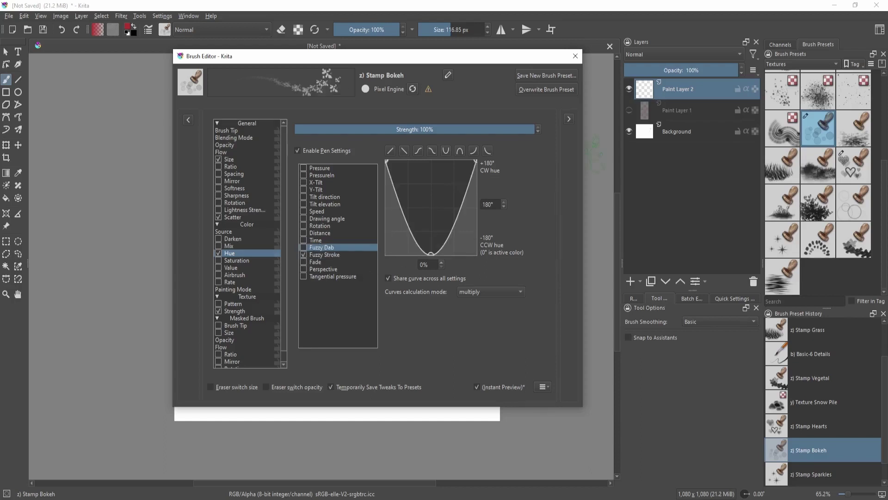
click(596, 154)
Step: Try diagonal test strokes across the empty canvas and undo them
drag(244, 327, 479, 185)
key(ctrl+z)
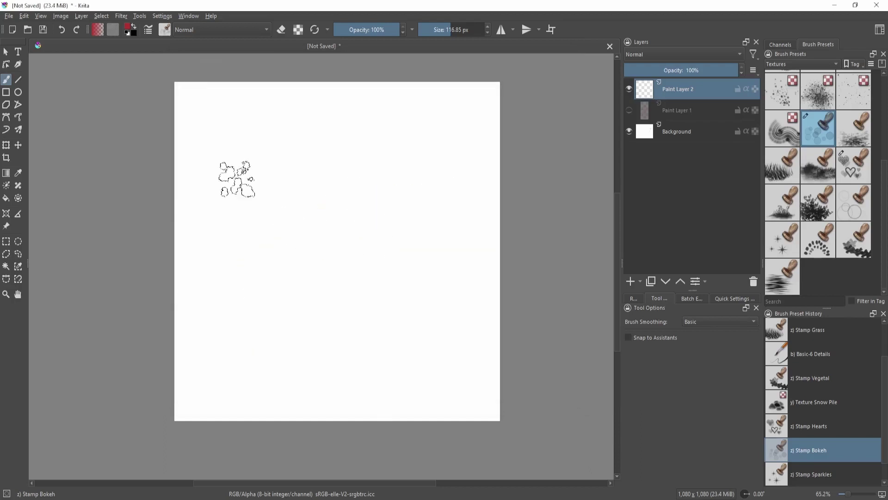
key(shift+i)
drag(302, 141, 287, 128)
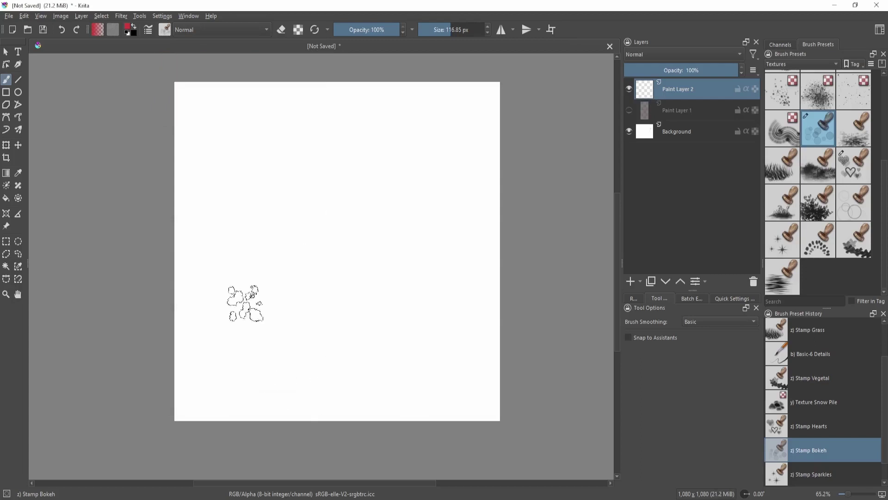
drag(245, 303, 463, 143)
key(ctrl+z)
Step: Paint three broad diagonal bands of stamps across the canvas, each as a separate stroke
mouse_move(185, 232)
mouse_down()
mouse_move(492, 104)
mouse_move(464, 150)
mouse_move(269, 252)
mouse_move(486, 123)
mouse_up()
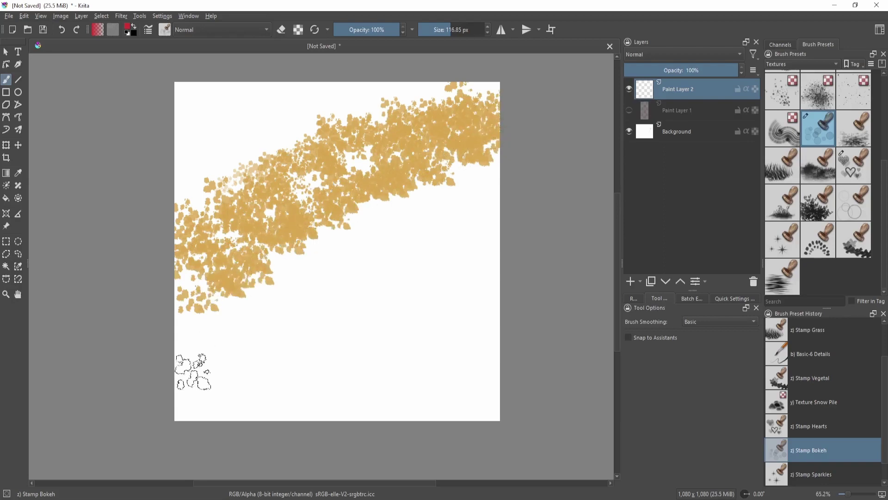
mouse_move(212, 377)
mouse_down()
mouse_move(293, 282)
mouse_move(498, 185)
mouse_move(317, 313)
mouse_move(446, 238)
mouse_move(287, 353)
mouse_up()
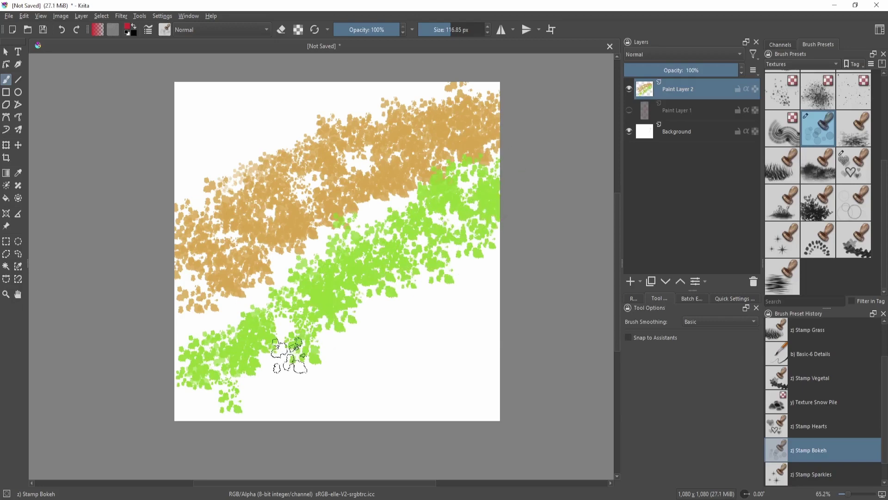
mouse_move(289, 356)
mouse_down()
mouse_move(331, 349)
mouse_move(241, 407)
mouse_move(351, 361)
mouse_move(342, 366)
mouse_up()
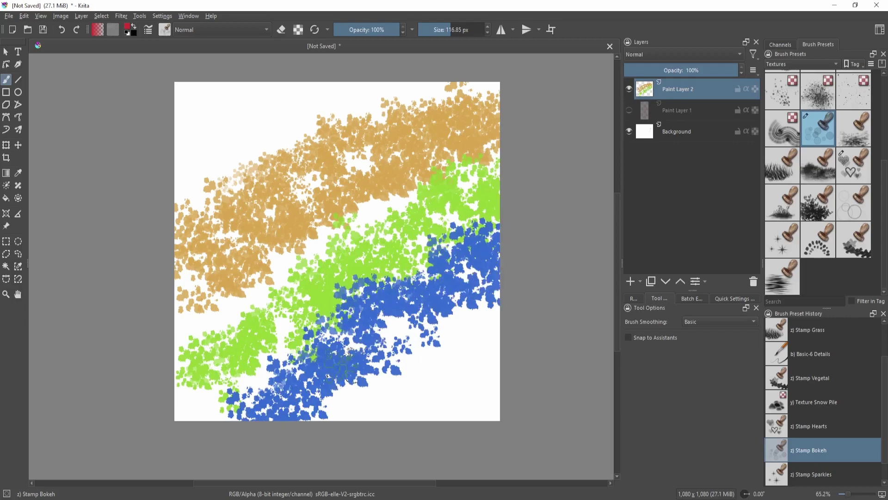
Step: Clear Paint Layer 2, switch the Hue sensor to Fuzzy Dab, and paint scattered stamps across the upper canvas
drag(377, 264, 365, 284)
key(F5)
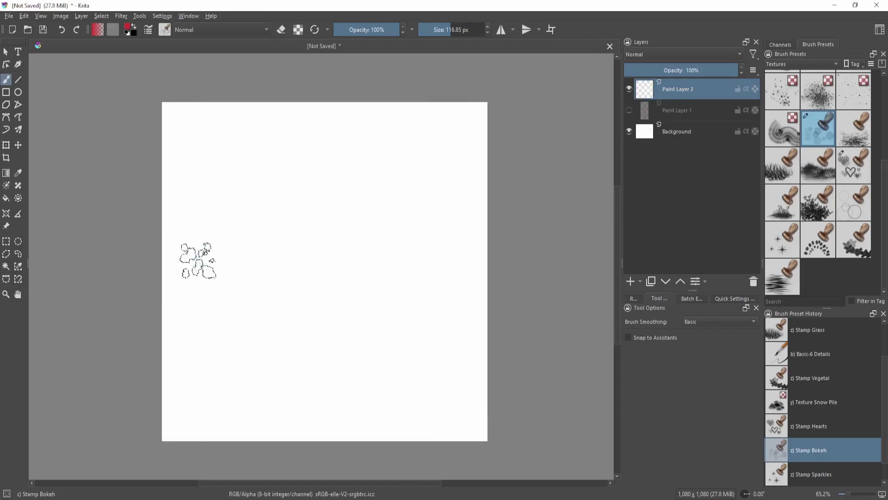
mouse_move(198, 258)
mouse_down()
mouse_move(273, 273)
mouse_move(366, 183)
mouse_move(283, 287)
mouse_move(272, 285)
mouse_up()
mouse_move(383, 225)
mouse_down()
mouse_move(282, 237)
mouse_move(282, 252)
mouse_move(392, 220)
mouse_up()
scroll(393, 219, down, 5)
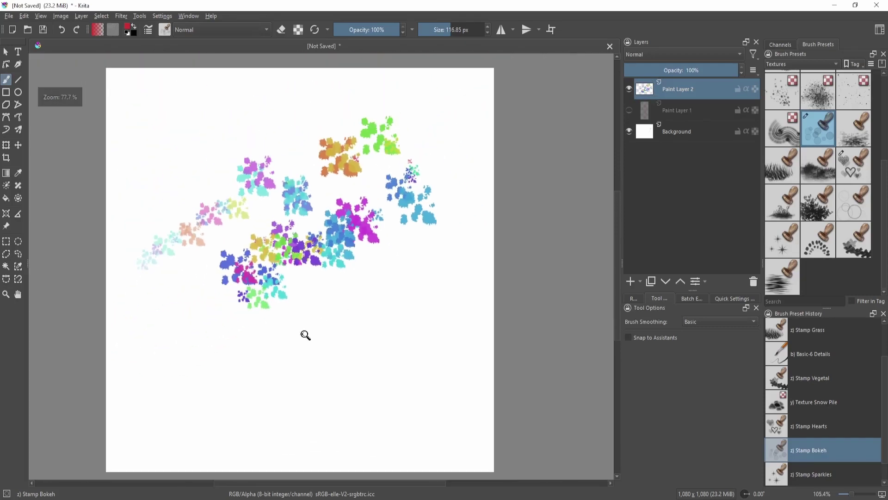
Step: Examine the Fuzzy Stroke, Time, Distance and Fuzzy Dab sensor options of the brush's Hue setting
key(F5)
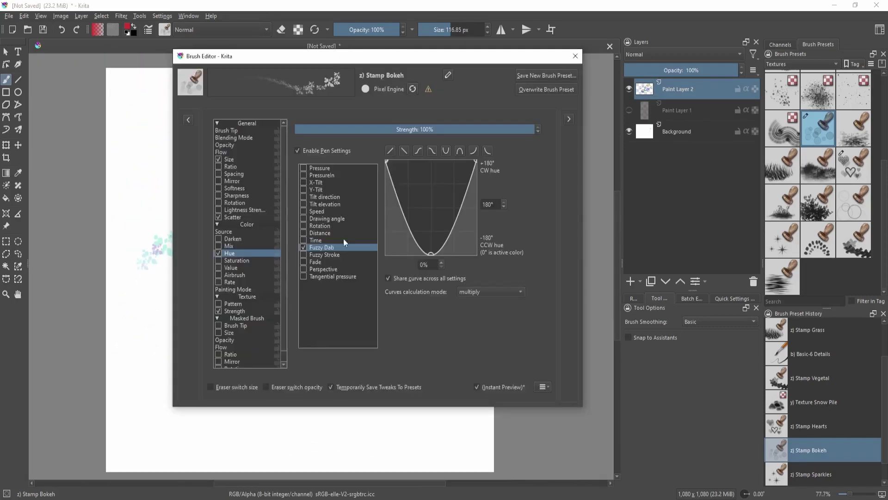
click(329, 253)
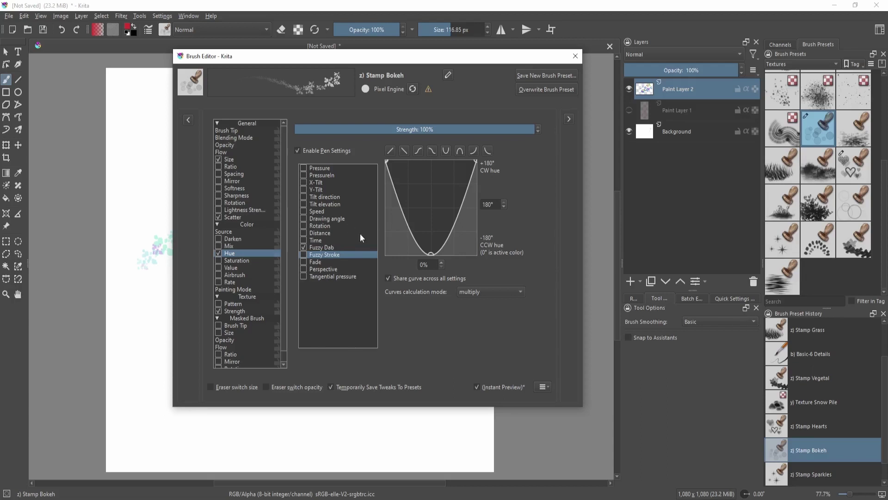
click(329, 233)
click(332, 241)
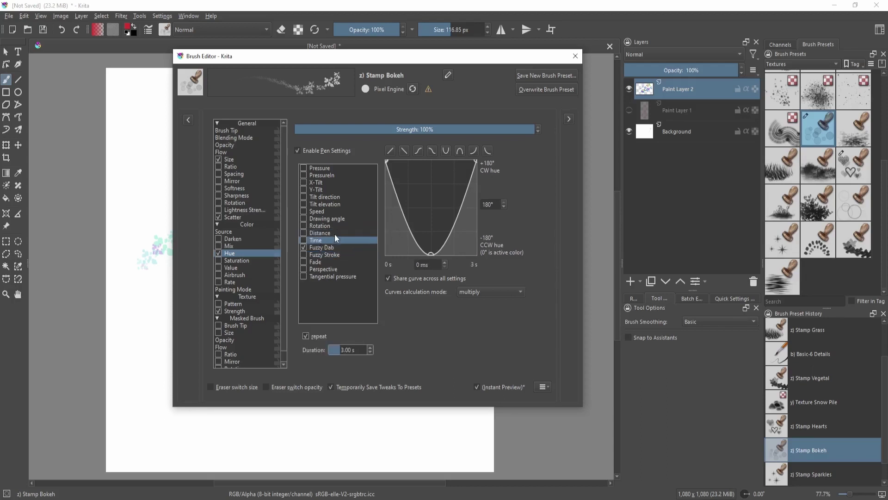
click(334, 233)
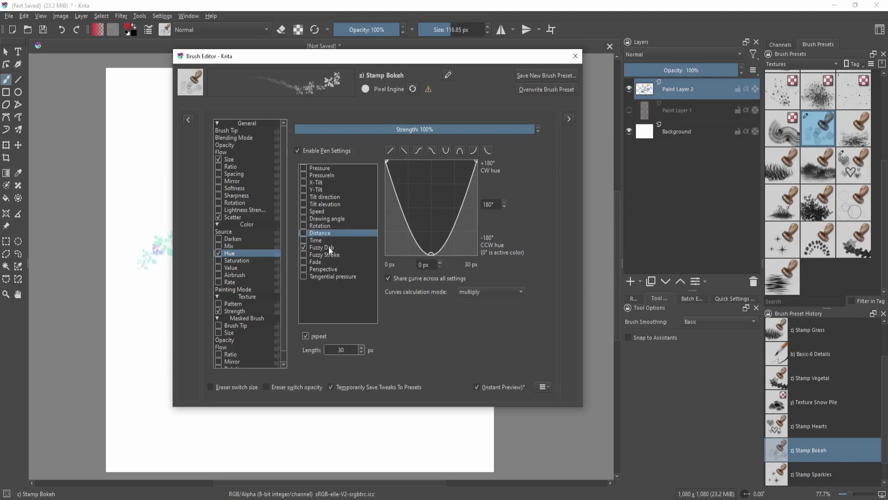
click(326, 247)
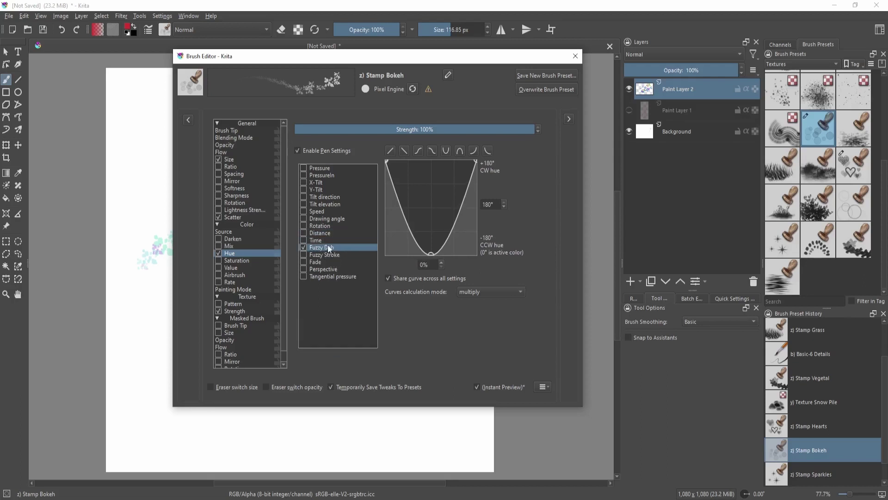
click(330, 255)
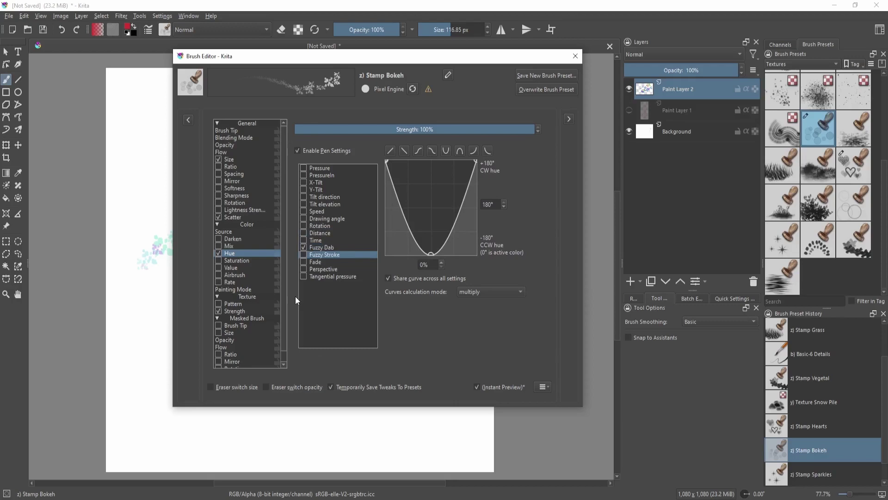
key(Escape)
Step: Enable the Saturation setting for the Stamp Bokeh brush in the Brush Editor
mouse_move(314, 315)
mouse_down()
mouse_move(310, 276)
mouse_move(283, 310)
mouse_move(328, 309)
mouse_up()
mouse_move(328, 309)
mouse_down()
mouse_move(400, 324)
mouse_move(392, 321)
mouse_up()
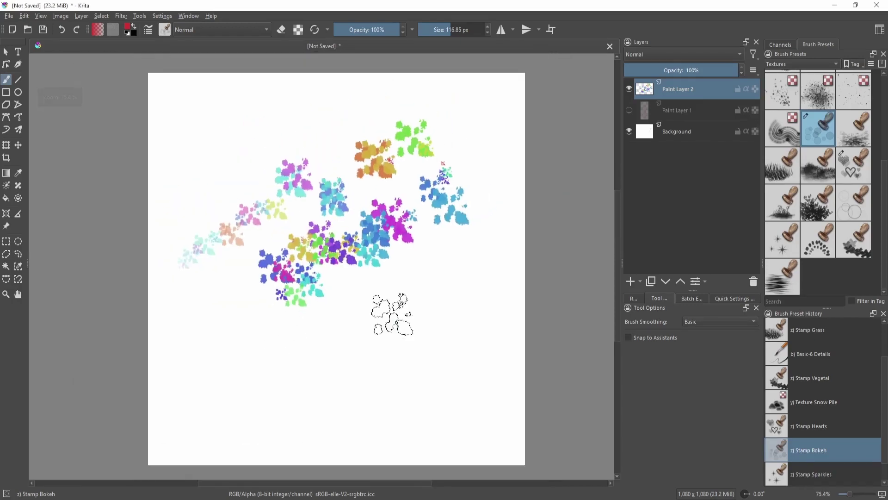
scroll(402, 293, down, 2)
key(F5)
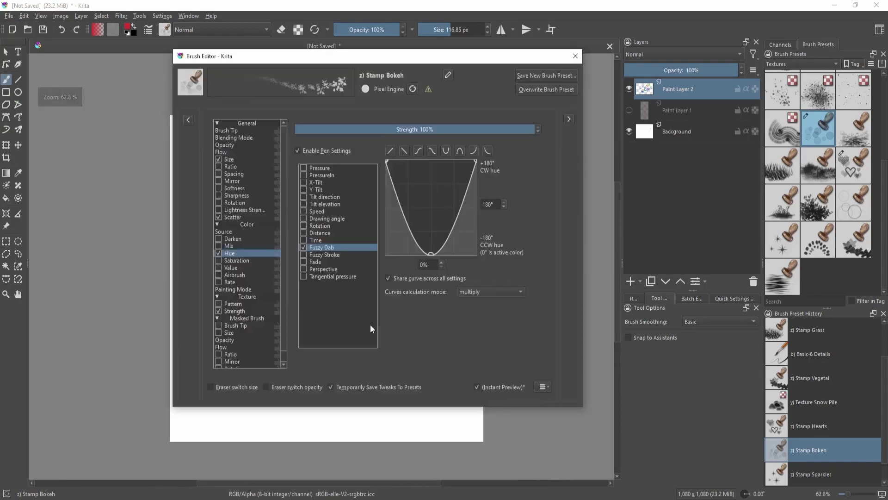
click(220, 260)
key(F5)
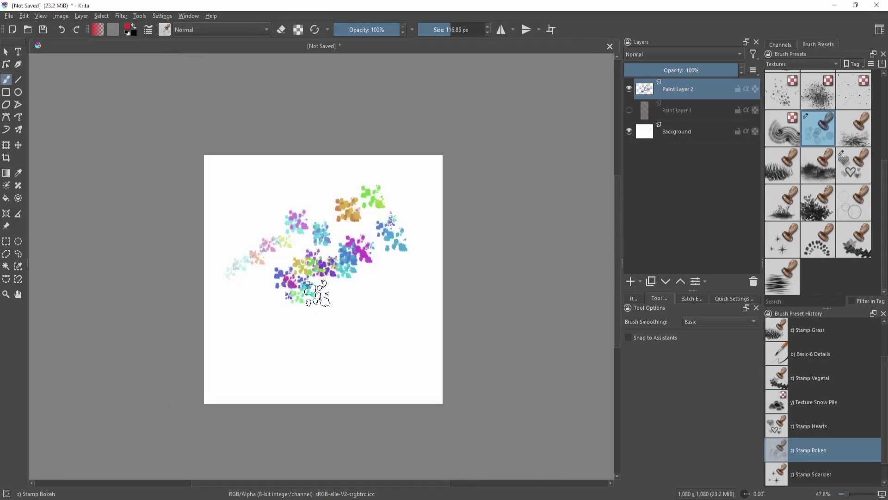
key(F5)
key(F5)
Step: Examine the range of more and less saturated reds in the pop-up colour selector
key(shift+i)
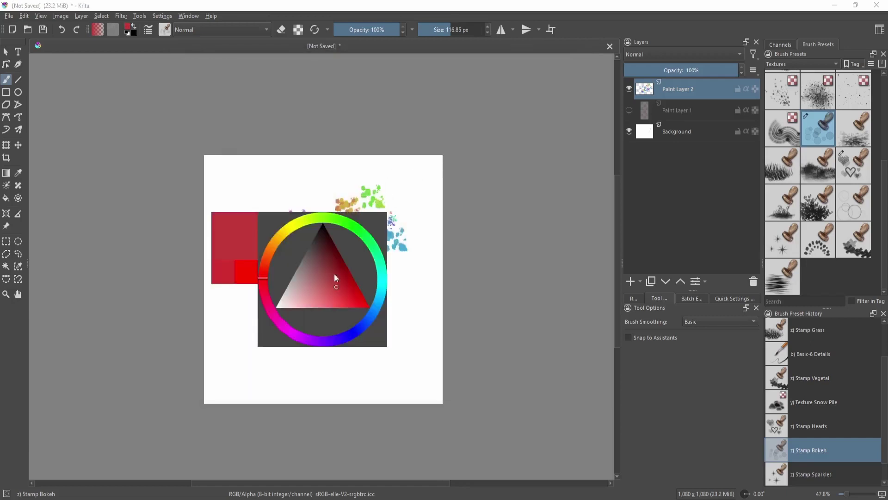
mouse_move(334, 274)
mouse_down()
mouse_move(371, 308)
mouse_move(326, 282)
mouse_move(379, 312)
mouse_move(293, 261)
mouse_move(379, 309)
mouse_up()
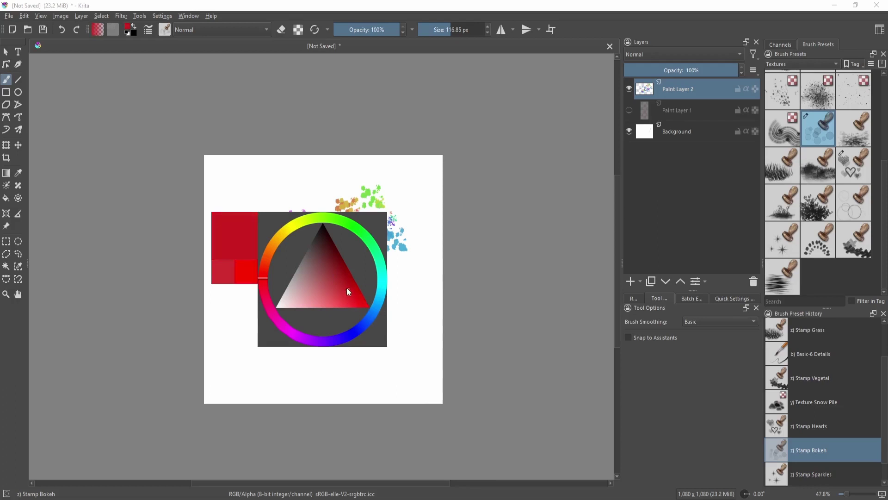
key(F5)
key(F5)
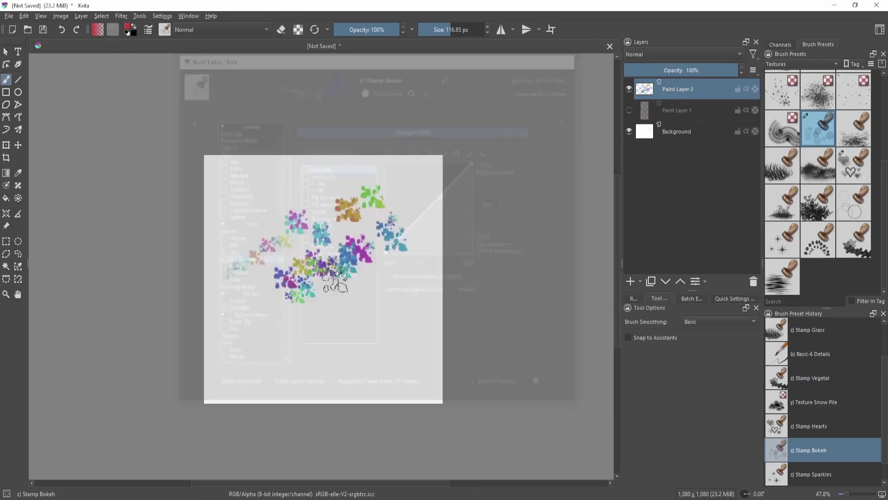
key(shift+i)
Step: Make Fuzzy Dab the Saturation sensor instead of Pressure, apply a U-shaped curve, and adjust its strength
key(F5)
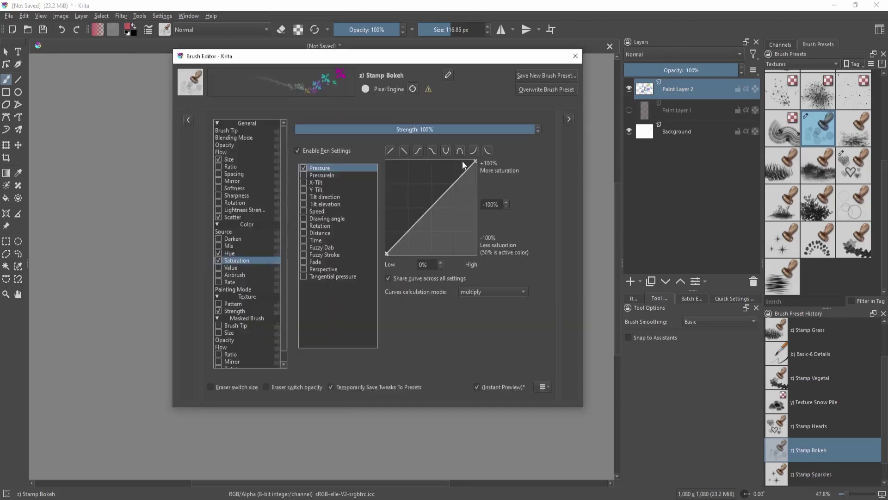
click(303, 247)
click(304, 168)
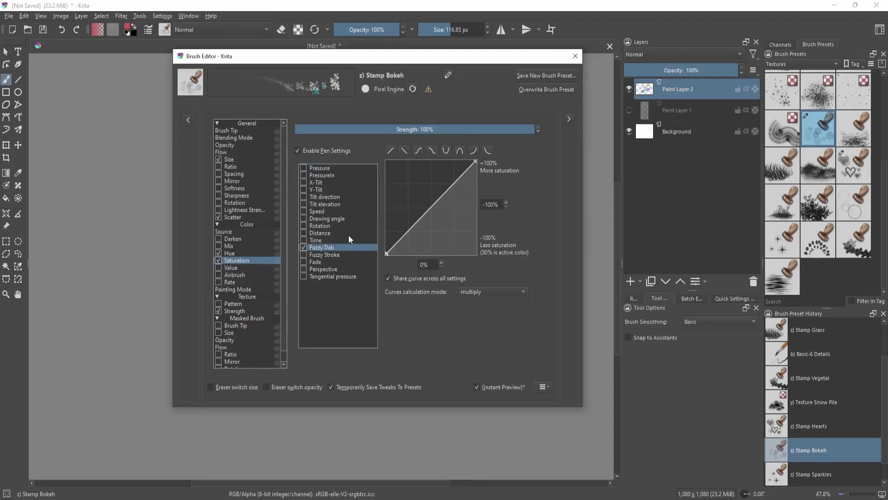
click(445, 150)
drag(506, 130, 304, 139)
Step: Pick a more saturated red in the pop-up colour selector and paint test dabs in the lower half of the canvas
drag(323, 278, 384, 258)
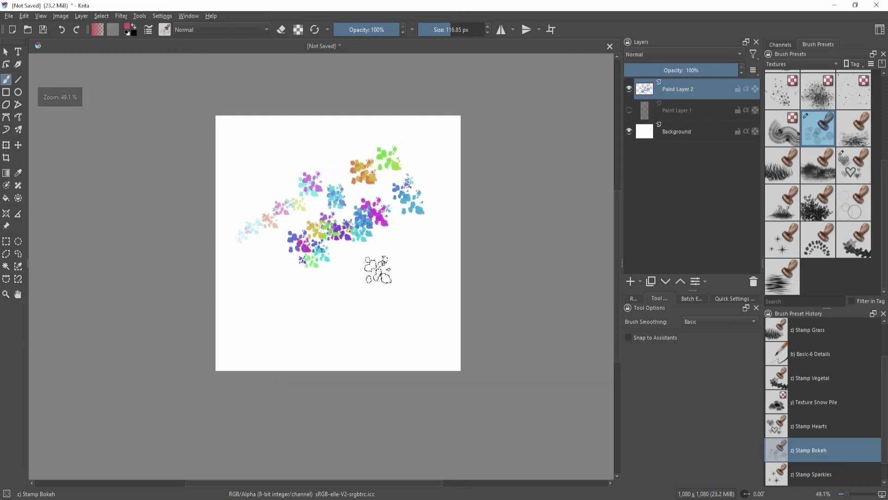
key(shift+i)
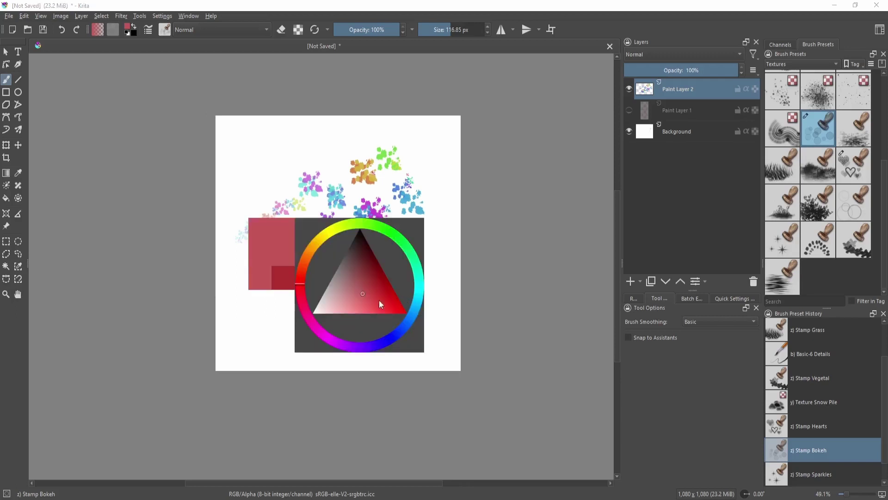
drag(379, 299, 396, 300)
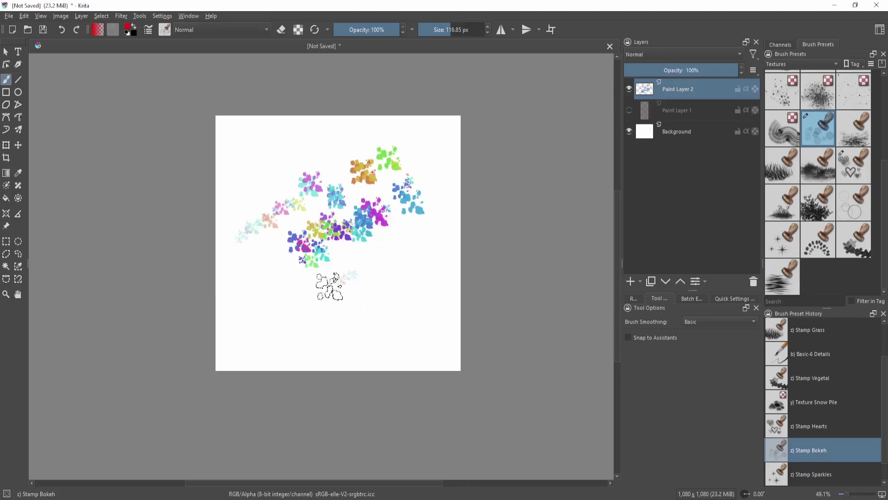
mouse_move(329, 287)
mouse_down()
mouse_move(405, 312)
mouse_move(349, 284)
mouse_move(366, 269)
mouse_up()
drag(390, 336, 365, 260)
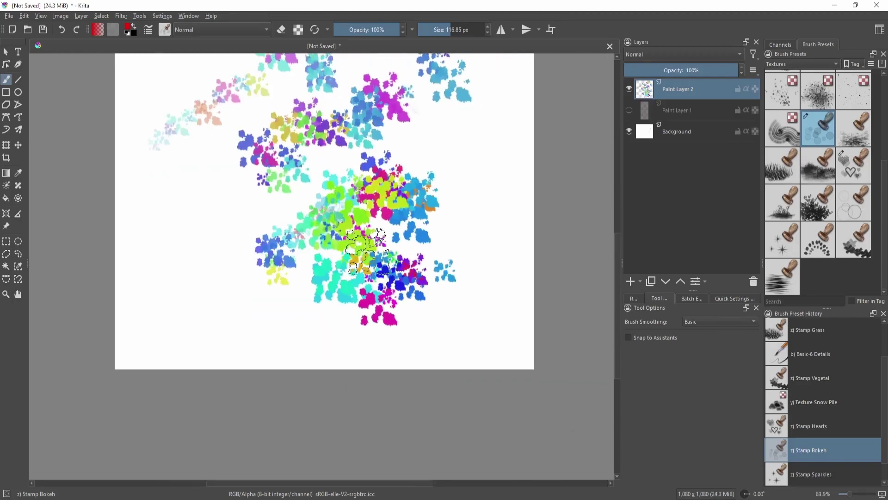
Step: Sample the teal and blue dabs from the canvas and check each colour's saturation in the pop-up selector
ctrl+click(349, 287)
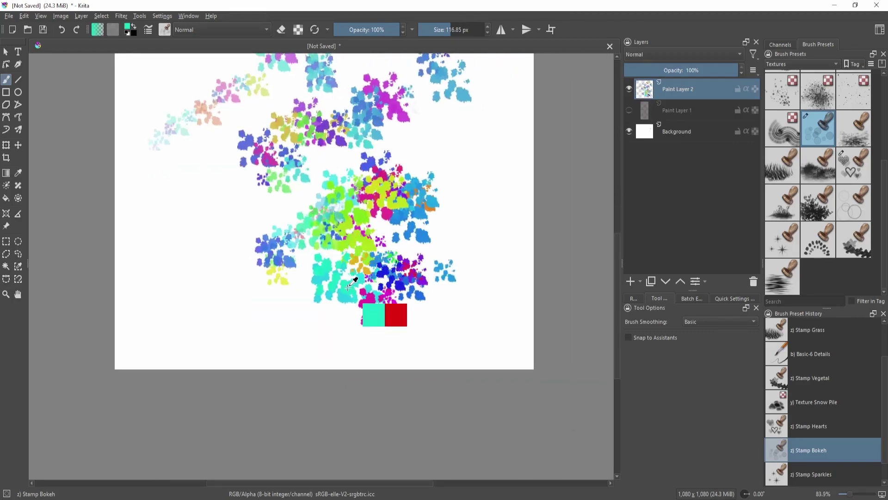
key(shift+i)
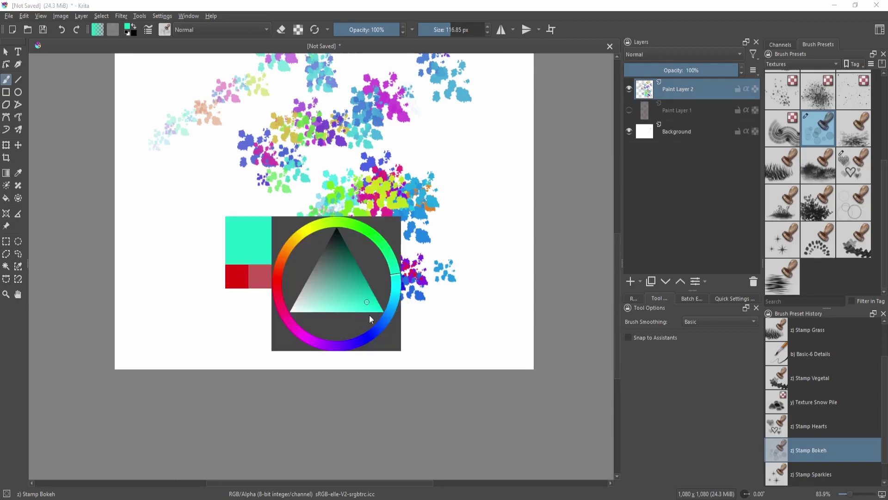
key(Escape)
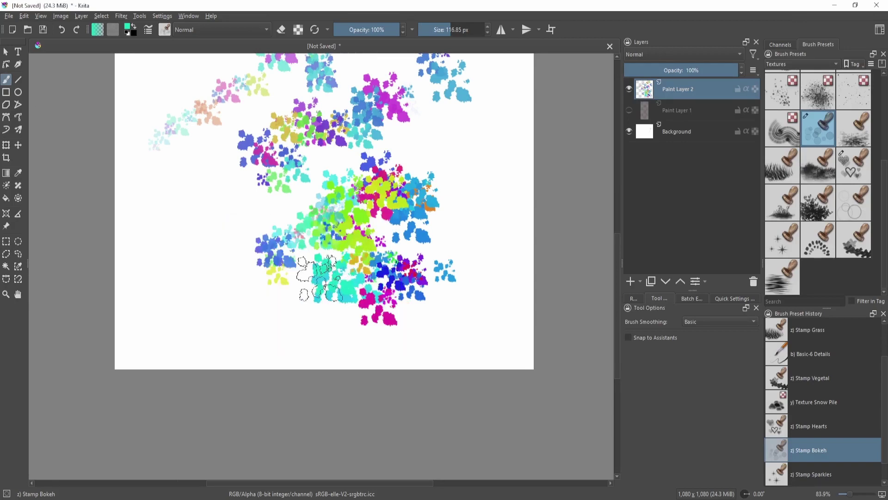
ctrl+click(284, 265)
key(shift+i)
key(Escape)
Step: Sample the magenta and orange dabs from the canvas and compare their saturation in the pop-up selector
ctrl+click(365, 217)
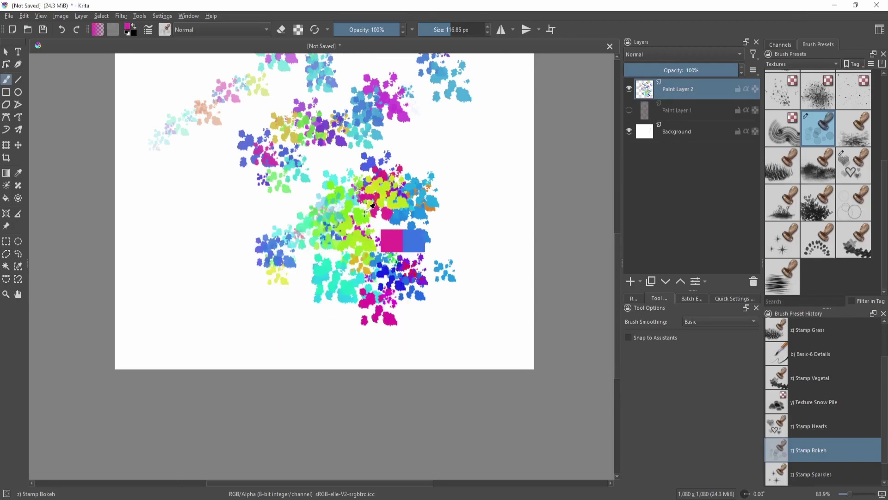
key(shift+i)
key(shift+i)
ctrl+click(424, 197)
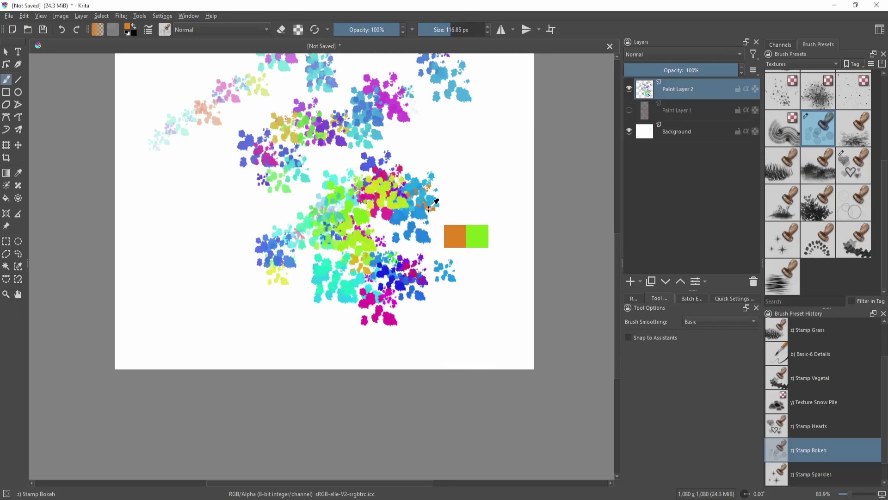
key(shift+i)
key(shift+i)
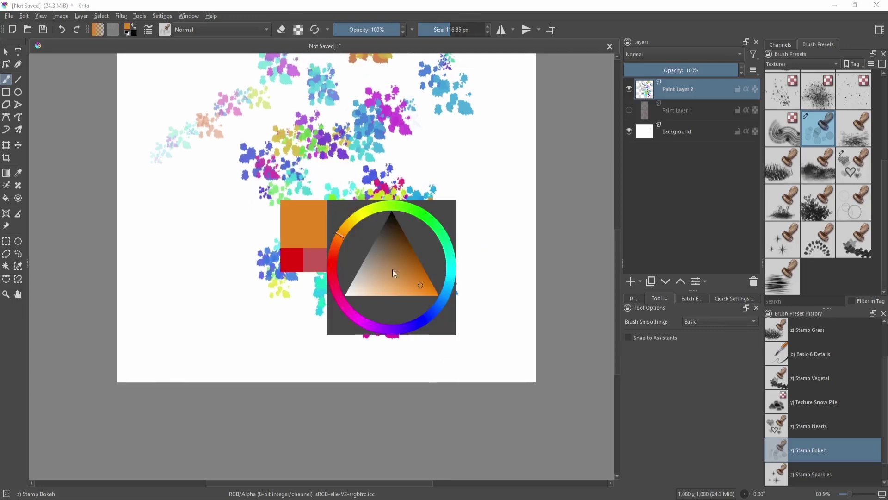
key(shift+i)
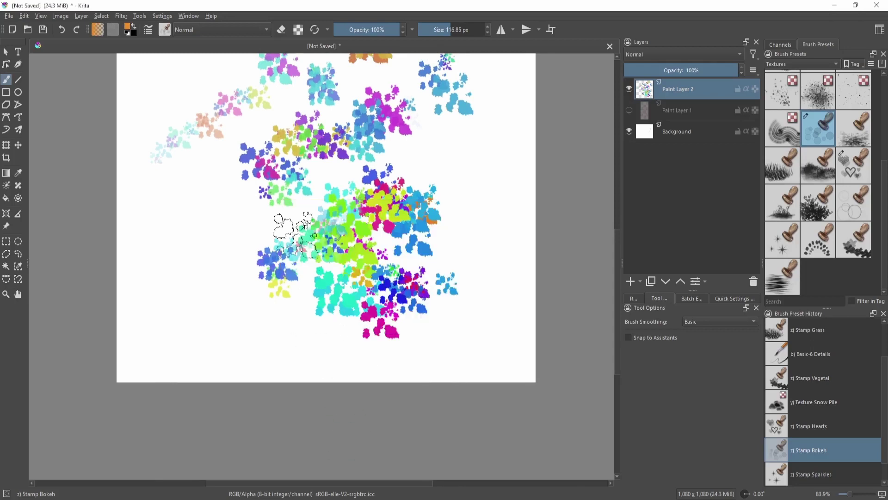
Step: Set the brush's Saturation strength to 100% and paint more test dabs over the existing strokes
key(F5)
drag(338, 129, 537, 129)
key(F5)
mouse_move(359, 258)
mouse_down()
mouse_move(412, 274)
mouse_move(319, 264)
mouse_up()
mouse_move(319, 264)
mouse_down()
mouse_move(333, 307)
mouse_move(356, 308)
mouse_move(356, 254)
mouse_move(353, 279)
mouse_up()
mouse_move(353, 279)
mouse_down()
mouse_move(356, 232)
mouse_move(314, 295)
mouse_up()
Step: Examine the pale and vivid dabs up close, sampling a lavender one to check its saturation in the pop-up selector
scroll(355, 230, up, 5)
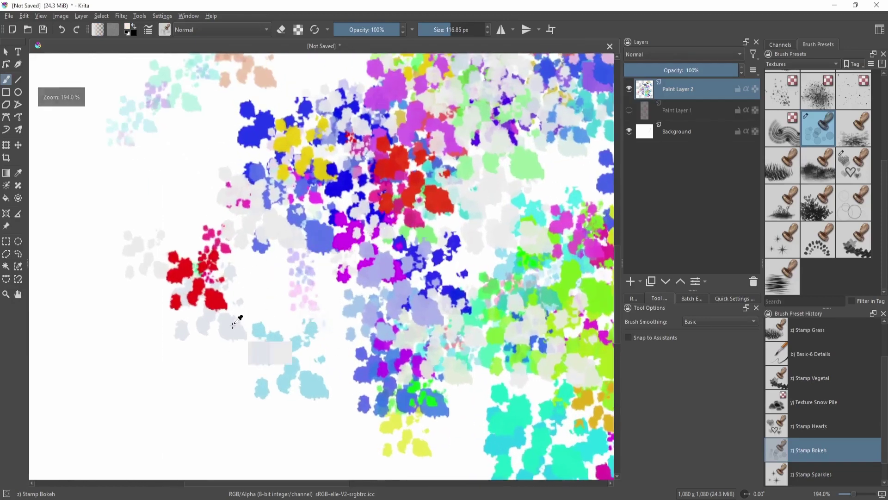
drag(458, 175, 377, 238)
drag(354, 315, 354, 296)
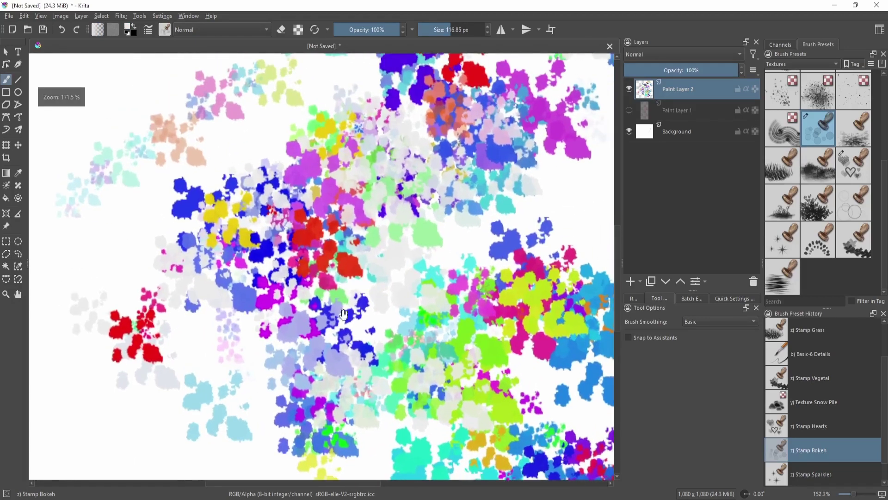
drag(316, 342, 346, 301)
ctrl+click(363, 321)
key(shift+i)
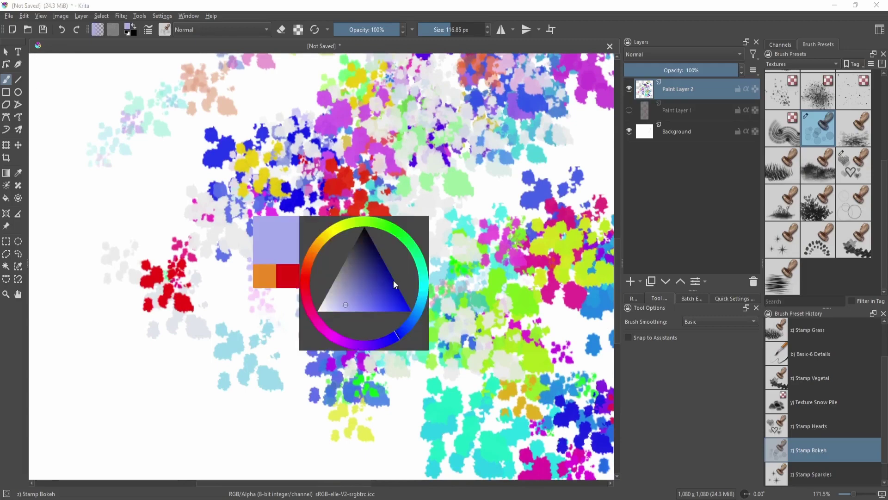
drag(340, 297, 347, 302)
drag(351, 444, 387, 280)
drag(370, 341, 388, 295)
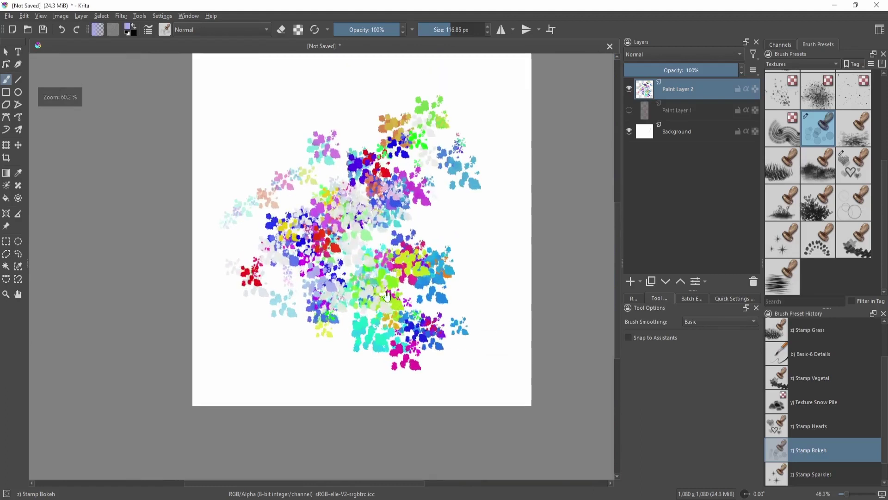
Step: Set the brush's Saturation strength to 7% and enable the Value setting
key(F5)
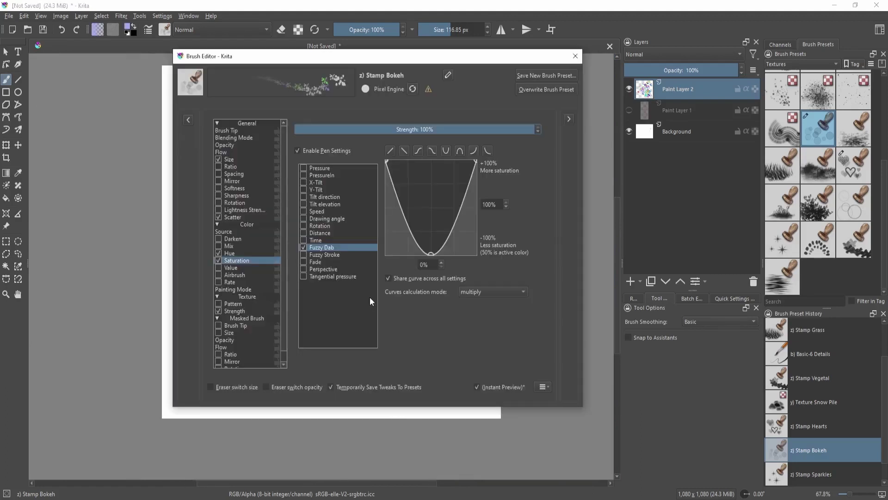
mouse_move(496, 126)
mouse_down()
mouse_move(324, 132)
mouse_move(309, 144)
mouse_move(311, 130)
mouse_move(321, 132)
mouse_move(311, 134)
mouse_up()
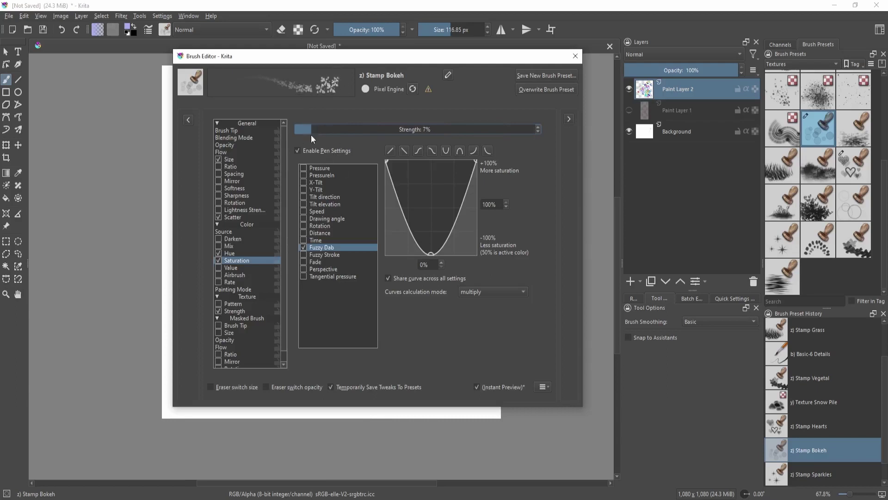
click(218, 268)
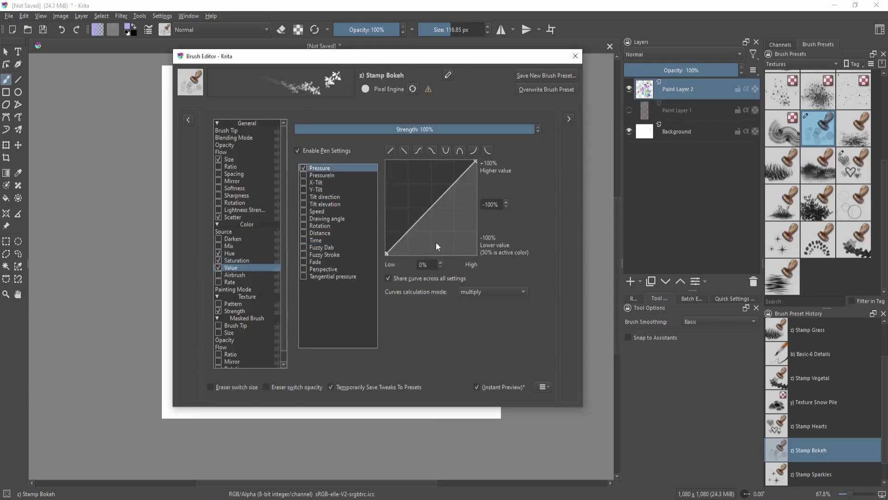
Step: Pick a dark navy in the pop-up colour selector and paint solid colour patches to compare dark and light values
key(F5)
key(shift+i)
click(387, 228)
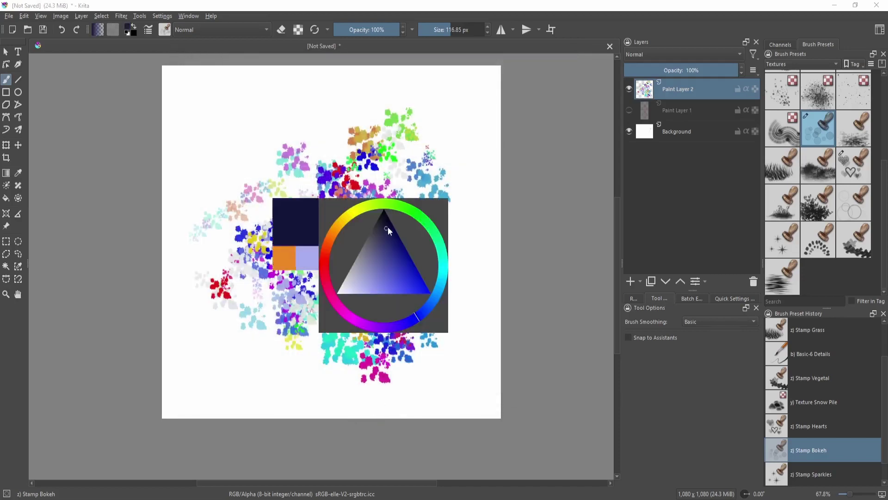
drag(388, 227, 362, 335)
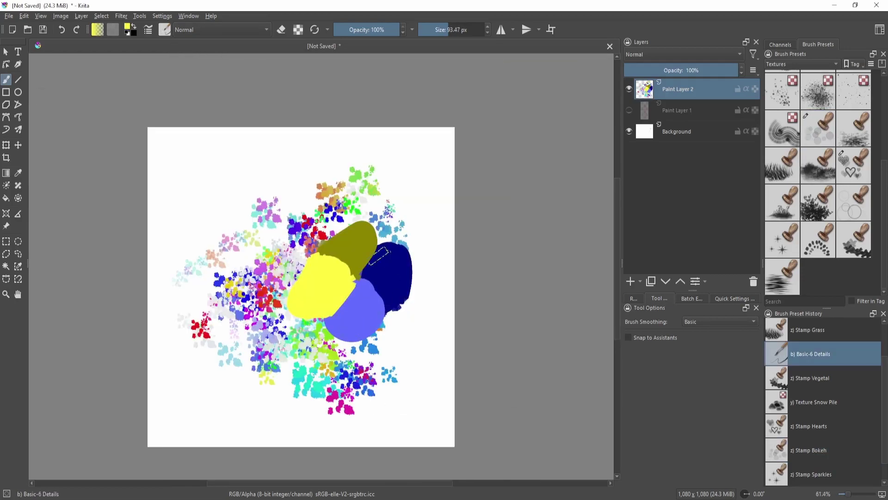
Step: Switch back to the Stamp Bokeh preset and open its Value setting in the Brush Editor
click(809, 364)
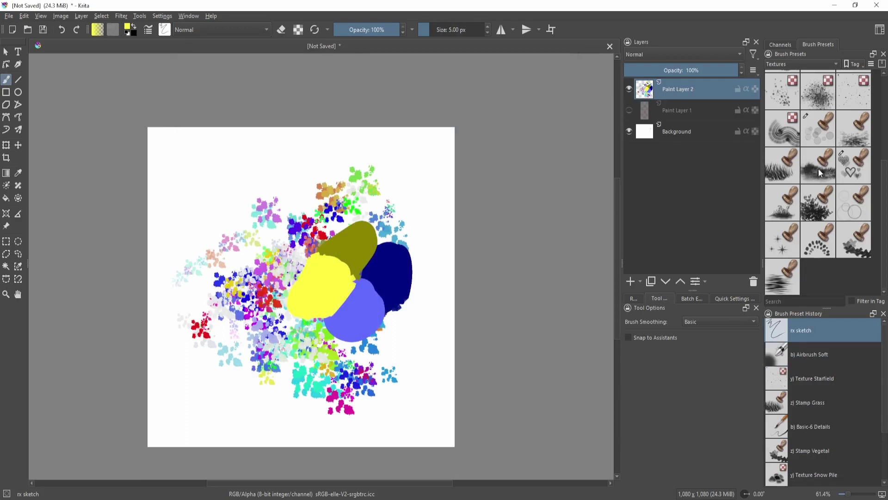
click(815, 126)
key(F5)
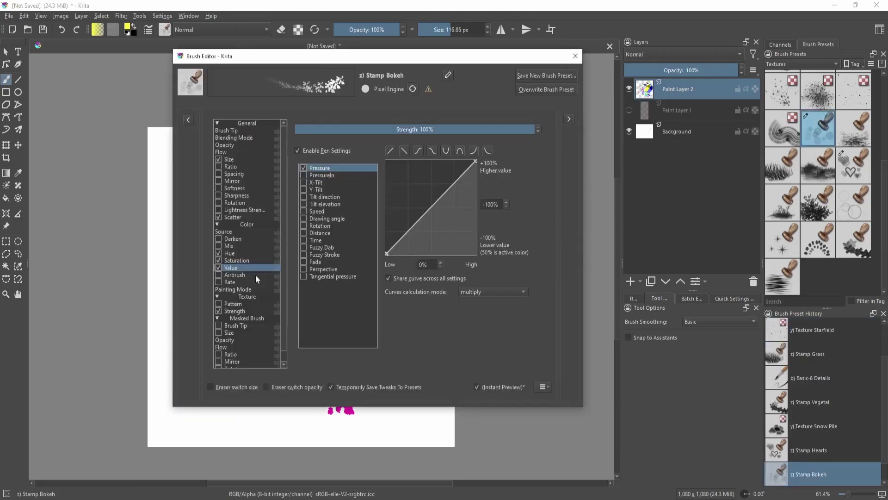
click(254, 261)
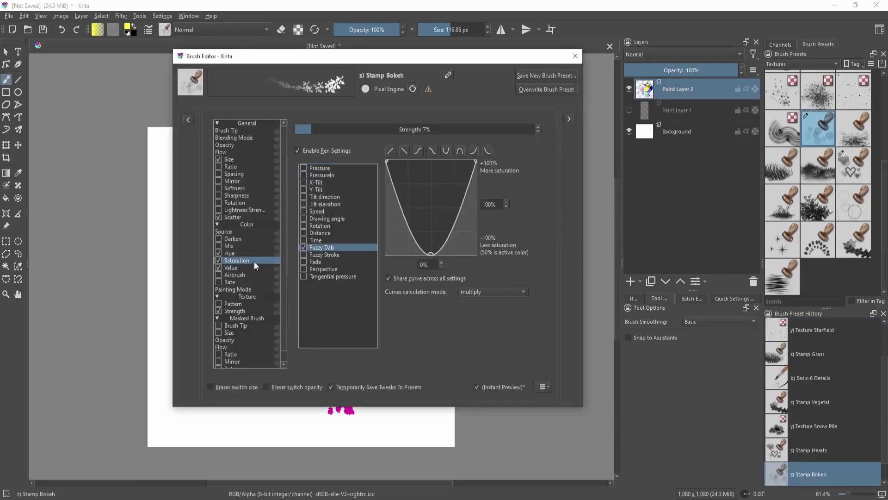
click(256, 268)
Step: Give the Value setting a U-shaped curve driven by Fuzzy Dab instead of Pressure, and lower its strength
click(447, 151)
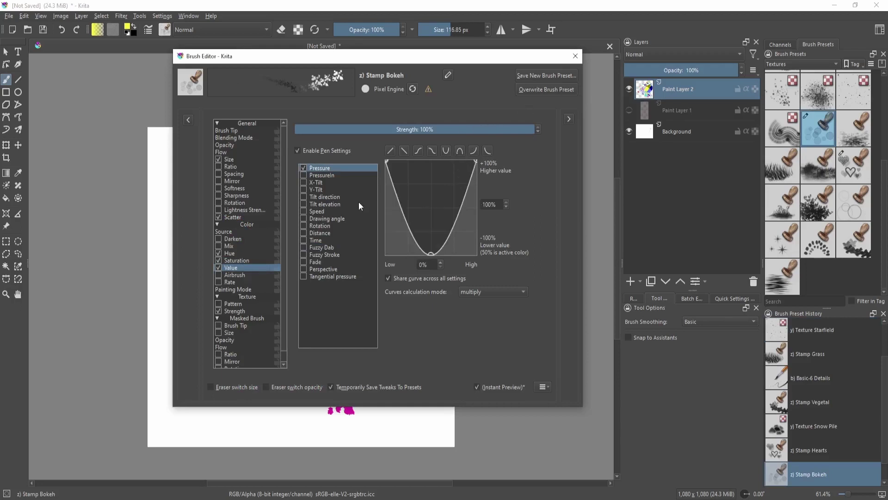
click(304, 247)
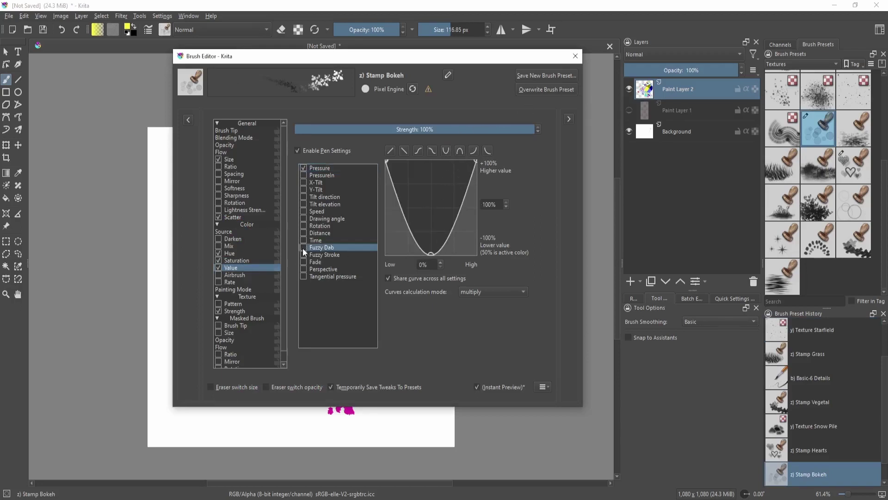
click(303, 168)
mouse_move(504, 129)
mouse_down()
mouse_move(303, 129)
mouse_move(321, 130)
mouse_up()
key(F5)
Step: Clear the old strokes from Paint Layer 2 and paint fresh test dabs around the middle of the canvas
mouse_move(333, 302)
mouse_down()
mouse_move(353, 250)
mouse_move(360, 274)
mouse_move(383, 245)
mouse_move(367, 269)
mouse_move(364, 258)
mouse_move(389, 262)
mouse_up()
key(Delete)
mouse_move(312, 258)
mouse_down()
mouse_move(311, 283)
mouse_move(333, 269)
mouse_move(330, 302)
mouse_move(381, 281)
mouse_move(366, 213)
mouse_move(354, 301)
mouse_up()
scroll(368, 200, up, 4)
scroll(368, 200, up, 1)
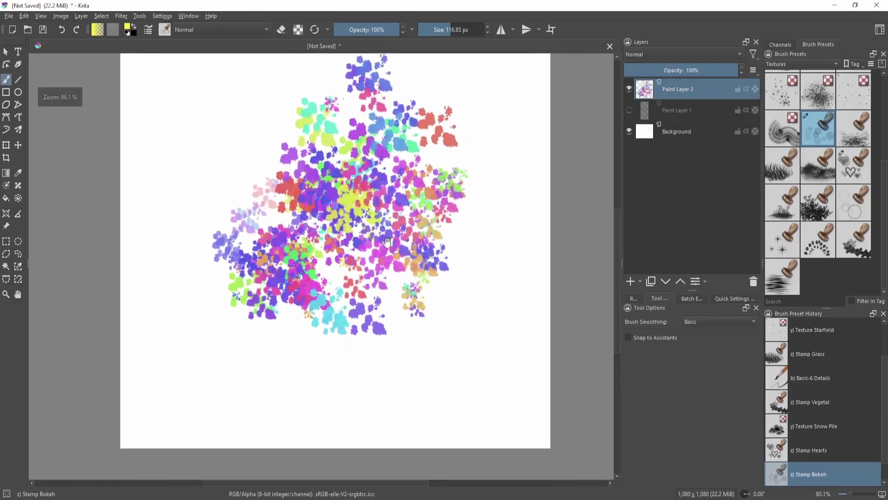
Step: Pick a slightly darker yellow in the pop-up colour selector and clear the test dabs from the layer
key(shift+i)
click(377, 312)
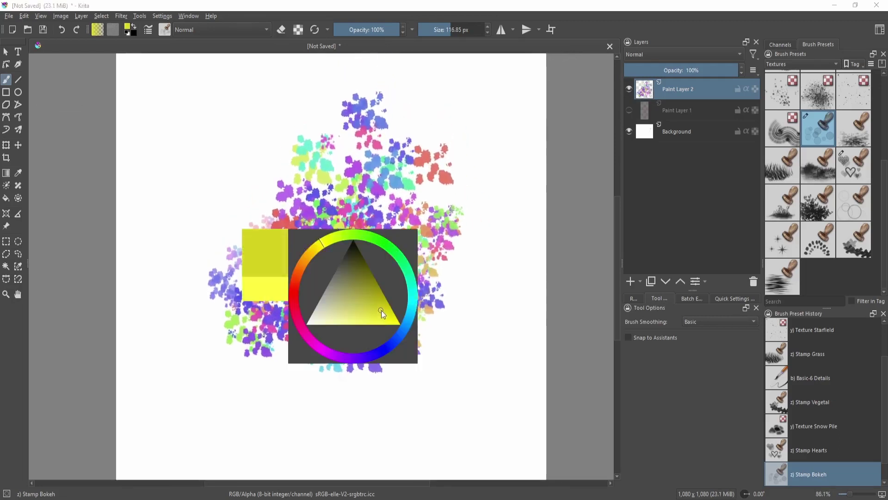
key(Delete)
Step: Set the brush's Value strength to 100% in the Brush Editor
key(F5)
drag(407, 131, 538, 132)
key(F5)
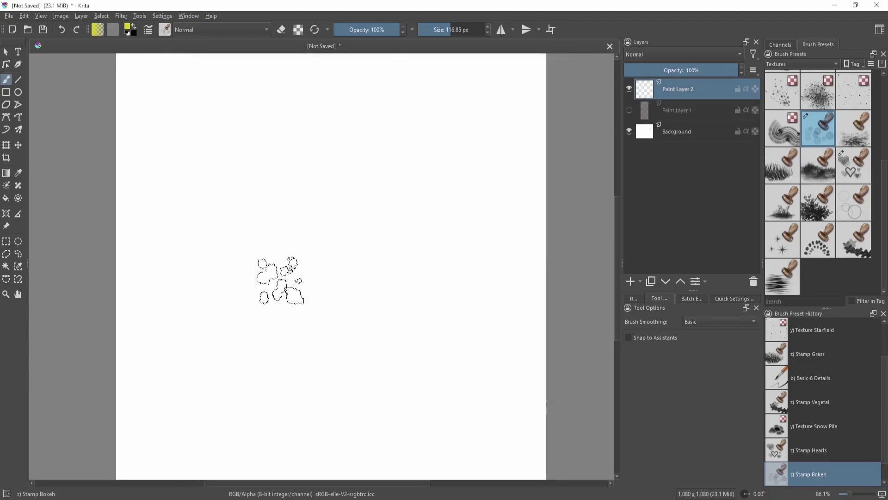
Step: Paint overlapping multicoloured test dabs across the canvas and undo the last stroke
mouse_move(281, 280)
mouse_down()
mouse_move(344, 238)
mouse_move(282, 341)
mouse_move(307, 153)
mouse_move(288, 361)
mouse_move(416, 148)
mouse_move(229, 230)
mouse_move(381, 90)
mouse_move(249, 100)
mouse_move(280, 221)
mouse_move(425, 195)
mouse_move(386, 296)
mouse_move(399, 296)
mouse_move(366, 233)
mouse_move(368, 286)
mouse_move(396, 333)
mouse_move(405, 296)
mouse_move(369, 360)
mouse_up()
drag(369, 361, 421, 259)
drag(353, 357, 376, 293)
drag(385, 329, 493, 338)
key(ctrl+z)
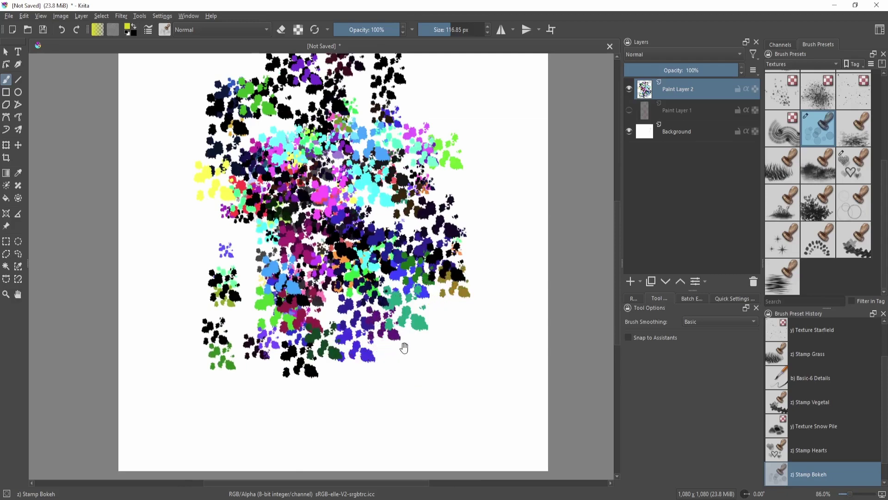
Step: Clear the test dabs from Paint Layer 2, paint one more trial stroke and undo it
mouse_move(449, 308)
mouse_down()
mouse_move(398, 365)
mouse_move(398, 385)
mouse_up()
key(Delete)
mouse_move(324, 320)
mouse_down()
mouse_move(419, 340)
mouse_move(400, 347)
mouse_up()
key(ctrl+z)
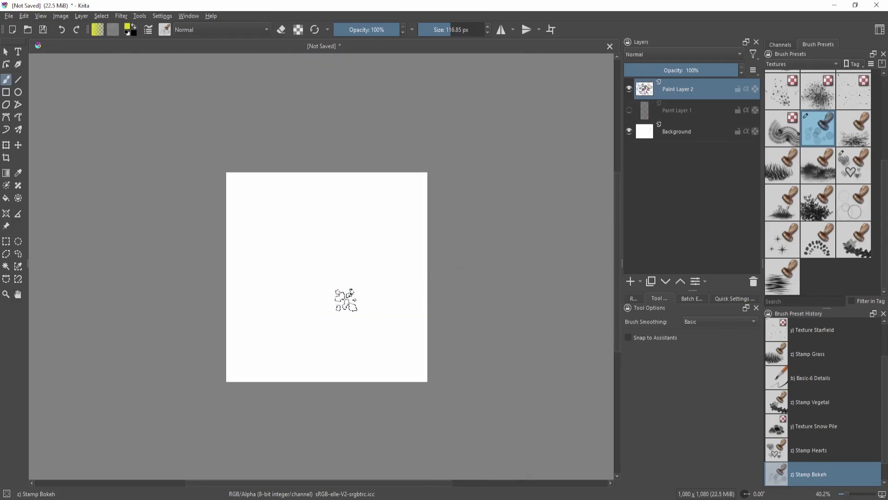
Step: Review the sensor curves of the brush's Hue, Saturation and Value settings in the Brush Editor
key(F5)
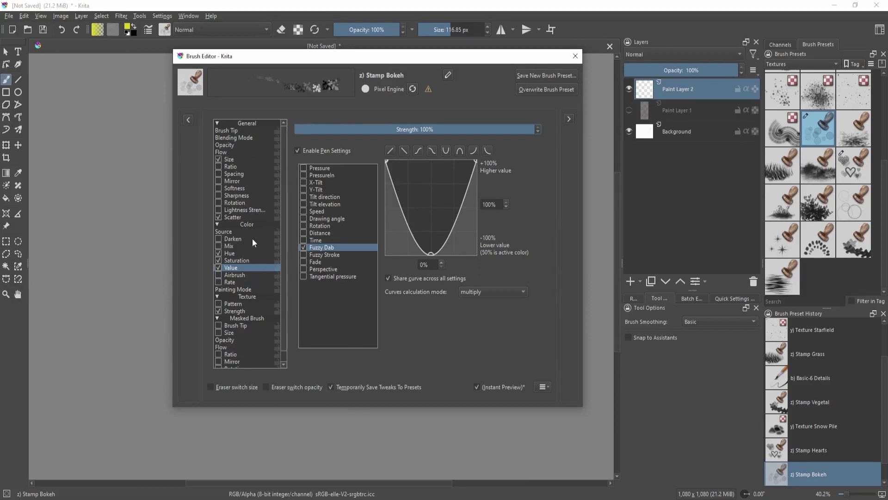
click(243, 253)
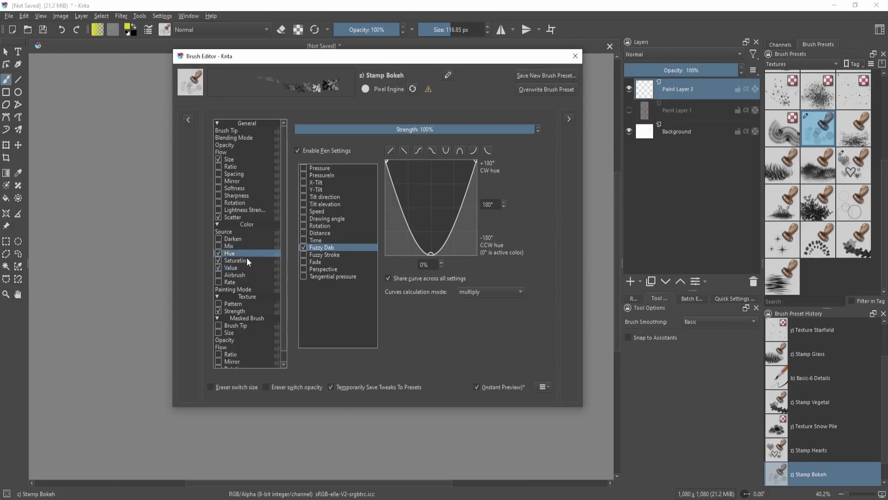
click(246, 260)
click(249, 268)
Step: Make the Hue curve linear, raise its start point to -17° and lower its end point towards the middle
click(260, 254)
click(459, 150)
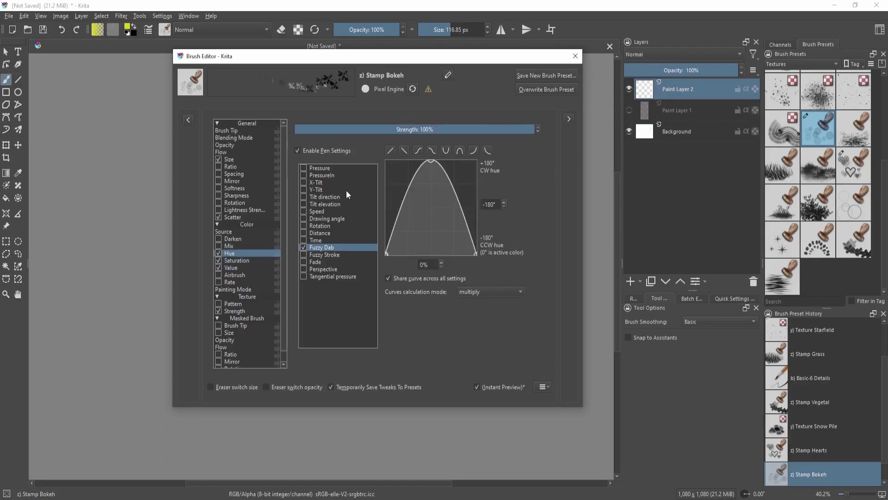
click(390, 150)
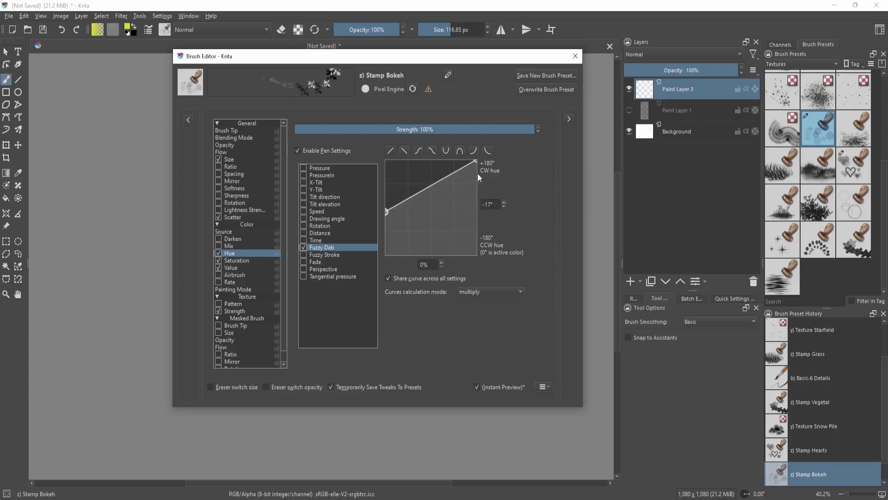
drag(476, 161, 494, 201)
key(Escape)
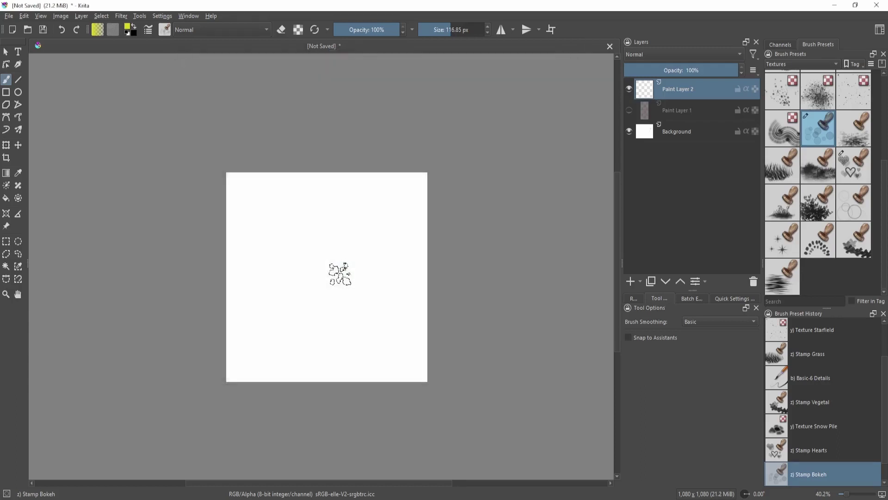
Step: Set the foreground colour to red and check the brush's Hue curve in the Brush Editor
drag(363, 295, 382, 262)
drag(341, 348, 338, 336)
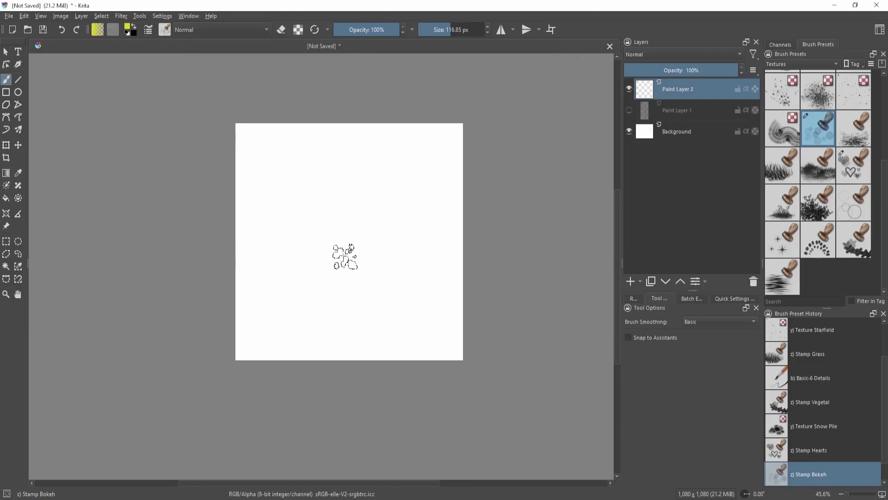
key(shift+i)
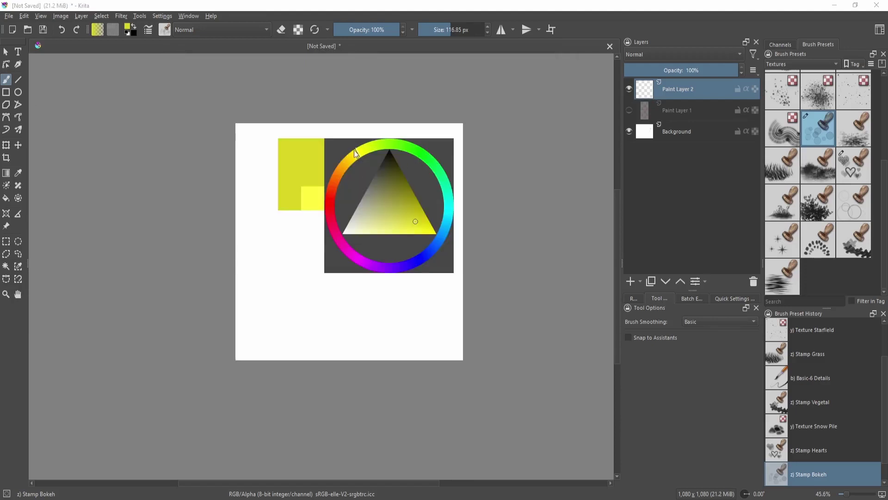
mouse_move(355, 153)
mouse_down()
mouse_move(432, 153)
mouse_move(371, 257)
mouse_move(453, 180)
mouse_move(308, 212)
mouse_move(334, 198)
mouse_move(345, 206)
mouse_move(357, 182)
mouse_move(348, 235)
mouse_move(345, 201)
mouse_up()
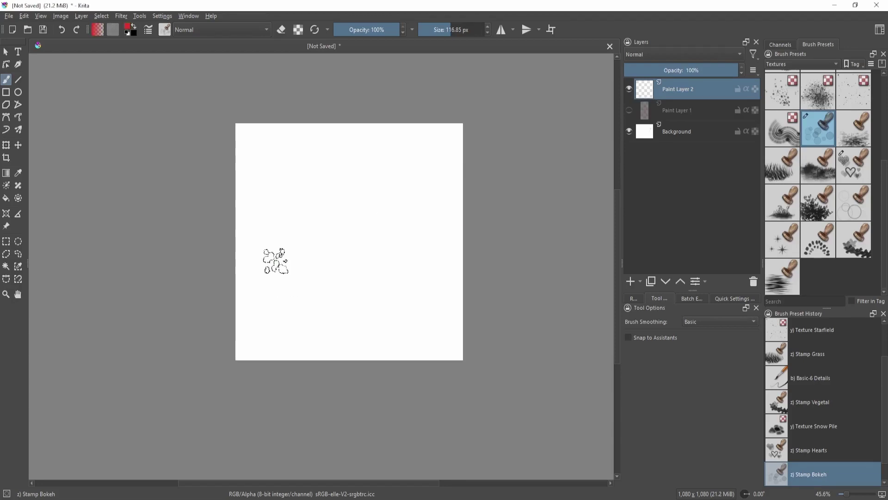
key(F5)
key(F5)
key(F5)
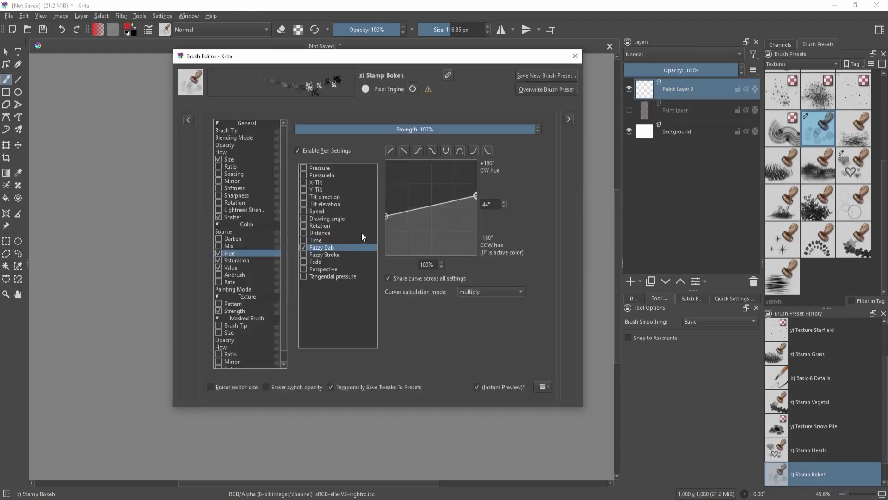
key(F5)
Step: Change the foreground colour to orange, paint a test stroke of dabs mid-canvas and undo it
key(shift+i)
mouse_move(281, 196)
mouse_down()
mouse_move(303, 171)
mouse_move(300, 239)
mouse_move(291, 216)
mouse_move(298, 184)
mouse_up()
drag(338, 230, 366, 250)
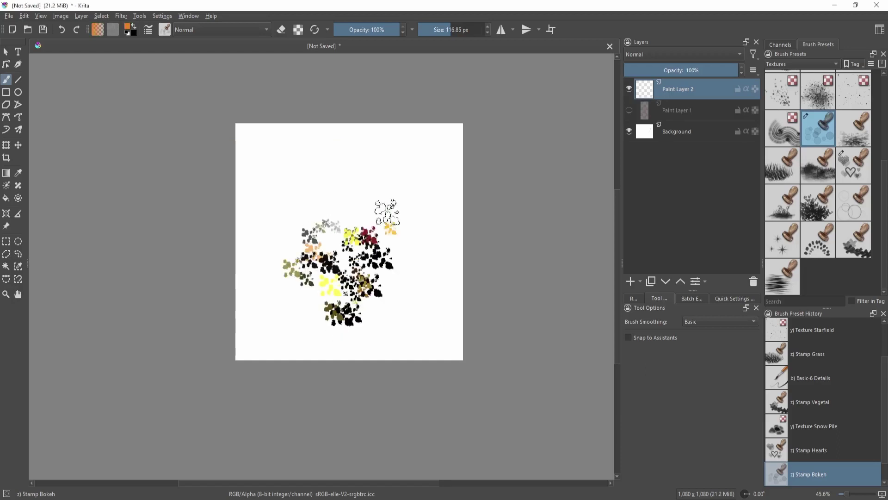
key(ctrl+z)
Step: Reduce the strength of the brush's Value setting to 8%
key(F5)
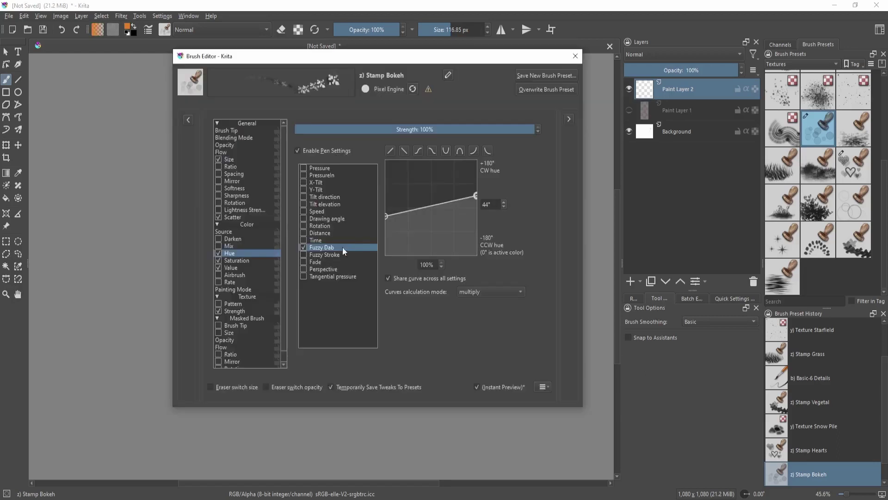
click(240, 267)
drag(440, 129, 314, 129)
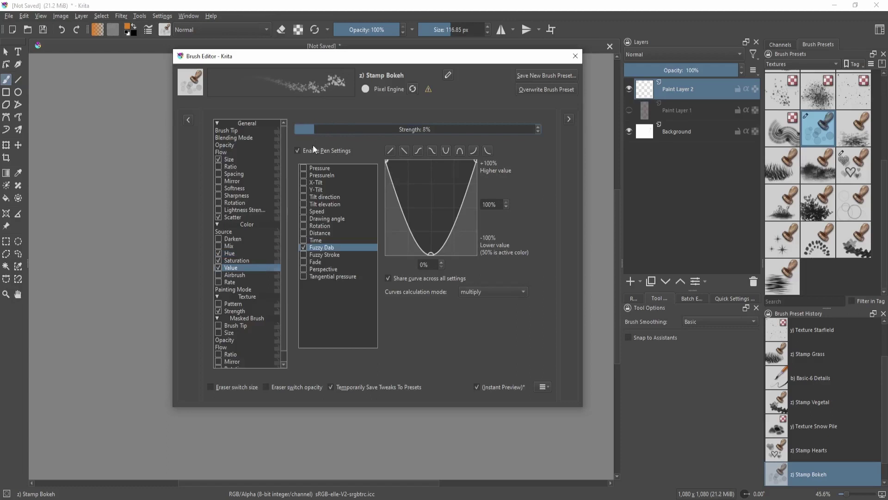
key(F5)
Step: Paint trial dabs in orange with the reduced Value strength and undo them
mouse_move(313, 269)
mouse_down()
mouse_move(411, 252)
mouse_move(361, 297)
mouse_up()
mouse_move(370, 301)
mouse_down()
mouse_move(372, 268)
mouse_move(344, 274)
mouse_up()
key(ctrl+z)
mouse_move(331, 245)
mouse_down()
mouse_move(230, 302)
mouse_move(392, 227)
mouse_move(370, 259)
mouse_up()
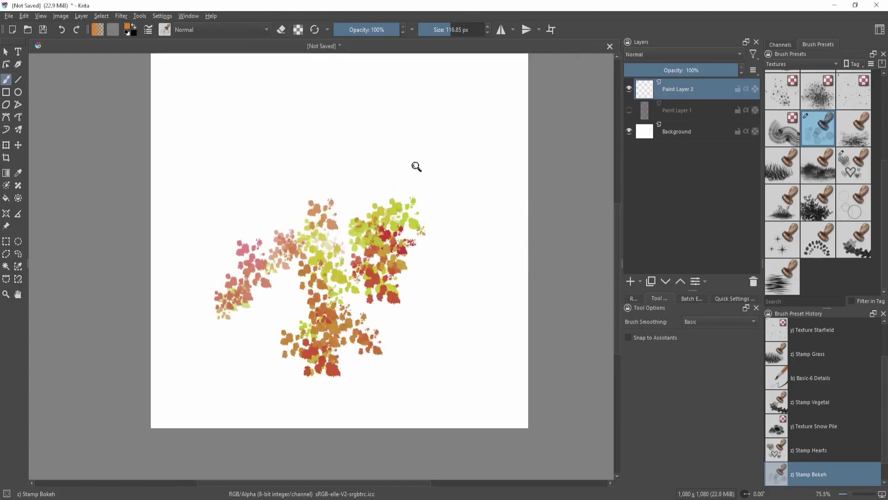
key(ctrl+z)
Step: Set the foreground colour to red and paint a cluster of test dabs in the middle of the canvas
key(shift+i)
drag(303, 175, 289, 226)
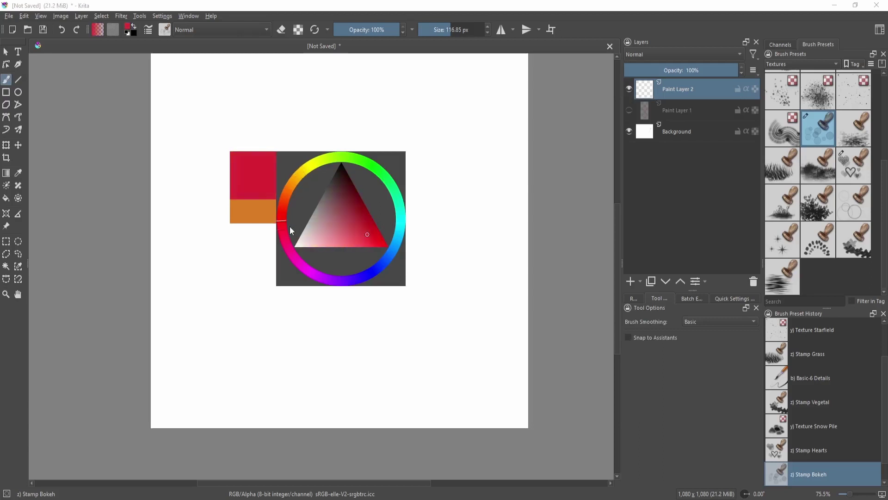
key(shift+i)
key(shift+i)
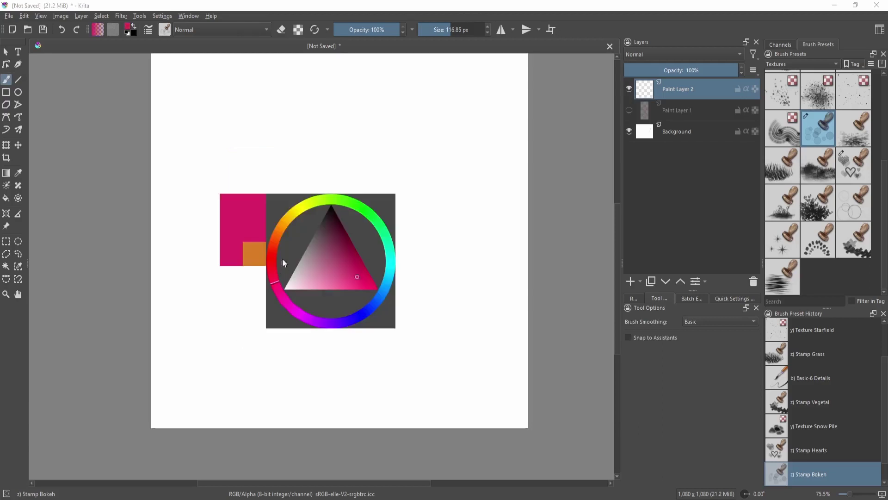
mouse_move(286, 221)
mouse_down()
mouse_move(258, 313)
mouse_move(287, 206)
mouse_move(302, 207)
mouse_up()
Step: Sample a yellow and a magenta shade from the painted dabs to compare their hues
scroll(319, 264, up, 1)
ctrl+click(298, 283)
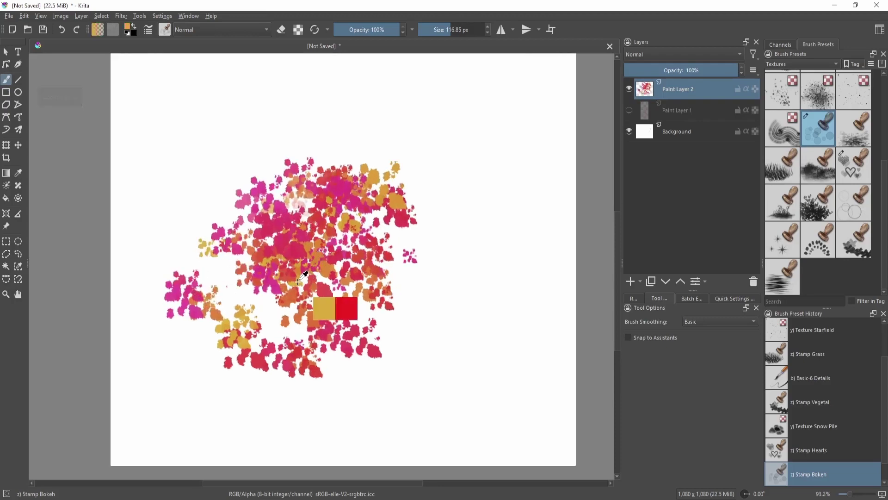
scroll(353, 254, up, 1)
ctrl+click(148, 235)
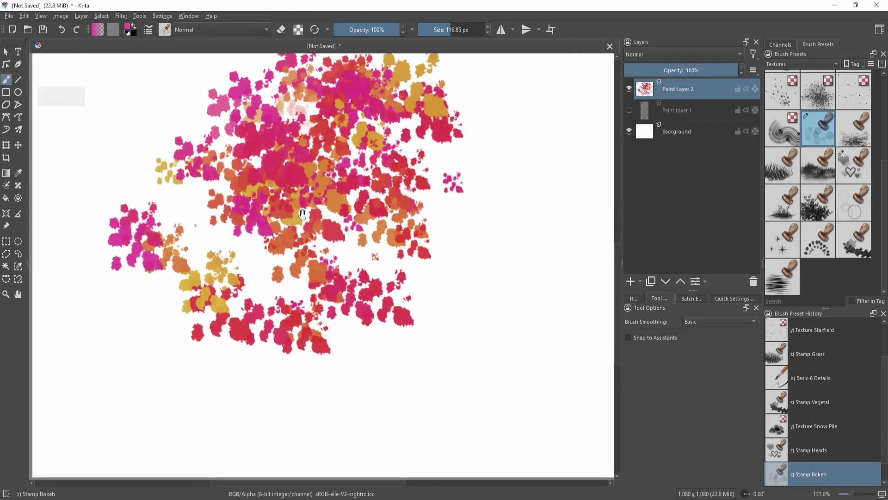
scroll(370, 219, down, 4)
drag(371, 217, 370, 246)
Step: Set the foreground colour to red and steepen the Hue curve by lowering its start point to -100°
key(F5)
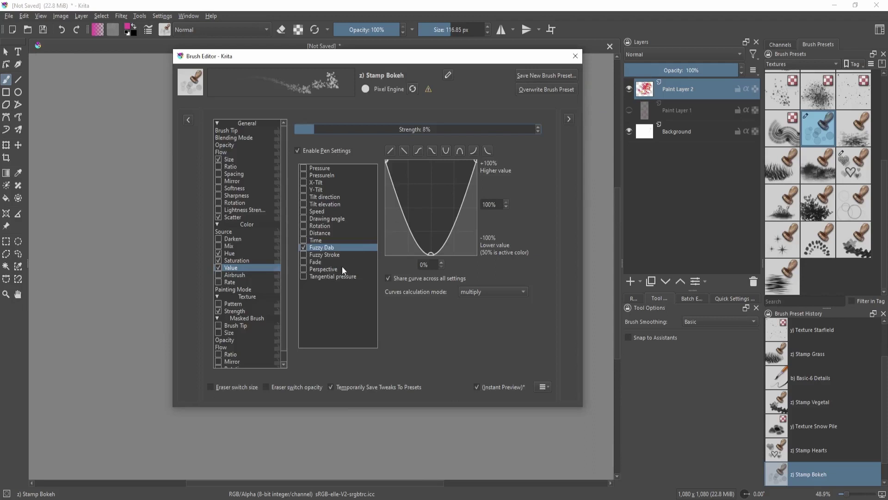
click(246, 254)
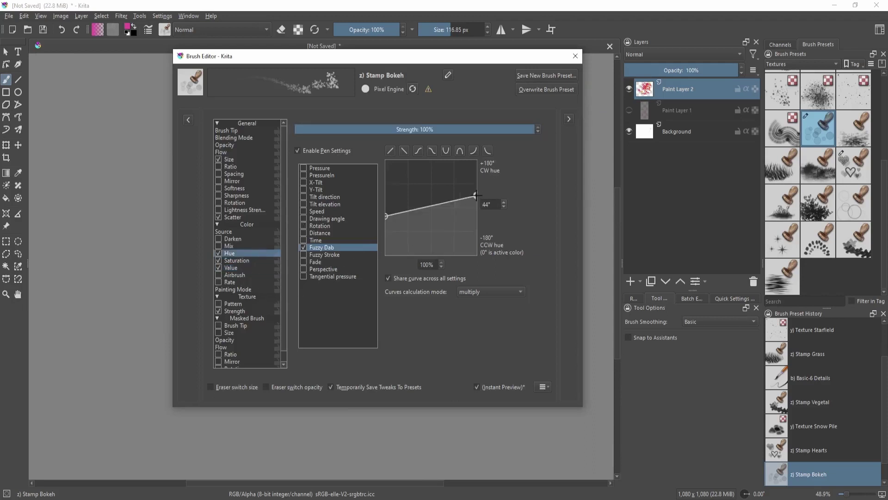
mouse_move(476, 196)
mouse_down()
mouse_move(479, 172)
mouse_move(479, 181)
mouse_up()
mouse_move(226, 272)
mouse_down()
mouse_move(231, 251)
mouse_move(277, 211)
mouse_move(225, 275)
mouse_move(233, 306)
mouse_move(229, 280)
mouse_up()
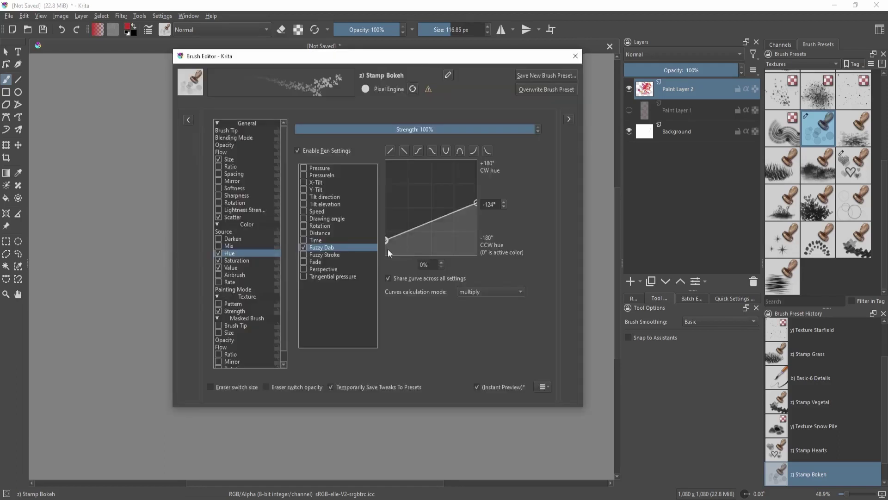
drag(387, 242, 359, 278)
key(F5)
right_click(309, 249)
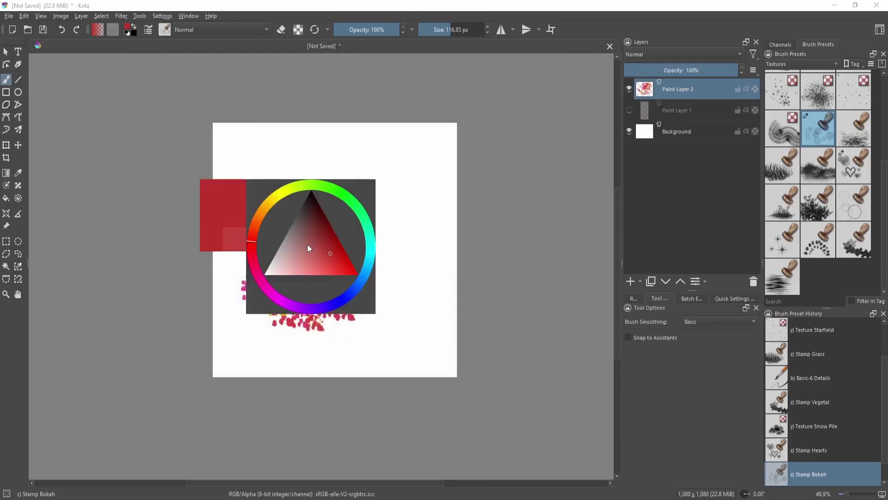
key(Escape)
Step: Set the Hue curve's end point to 39° and start point to -32°, and compare that range on the colour wheel
key(F5)
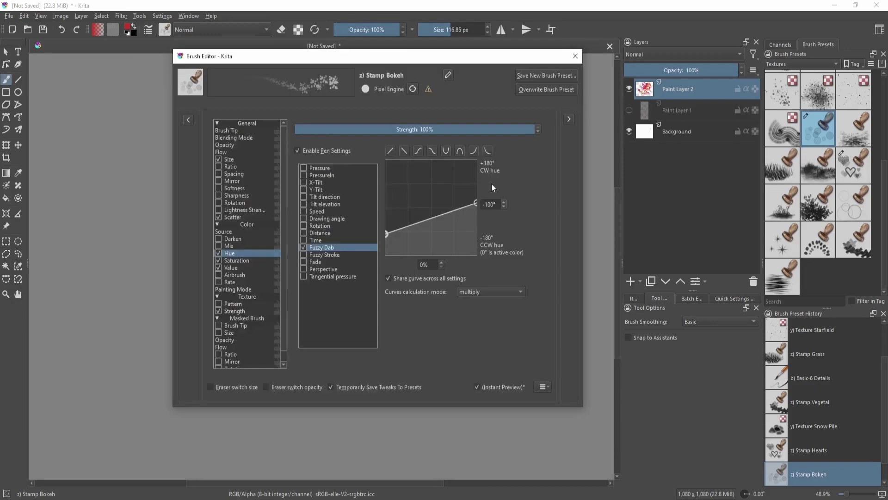
mouse_move(473, 202)
mouse_down()
mouse_move(476, 167)
mouse_move(475, 197)
mouse_up()
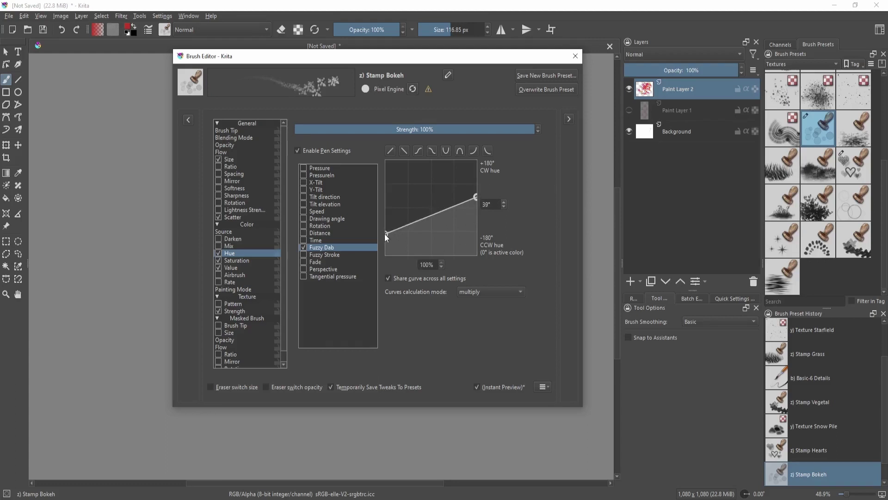
drag(386, 234, 385, 224)
key(F5)
right_click(309, 229)
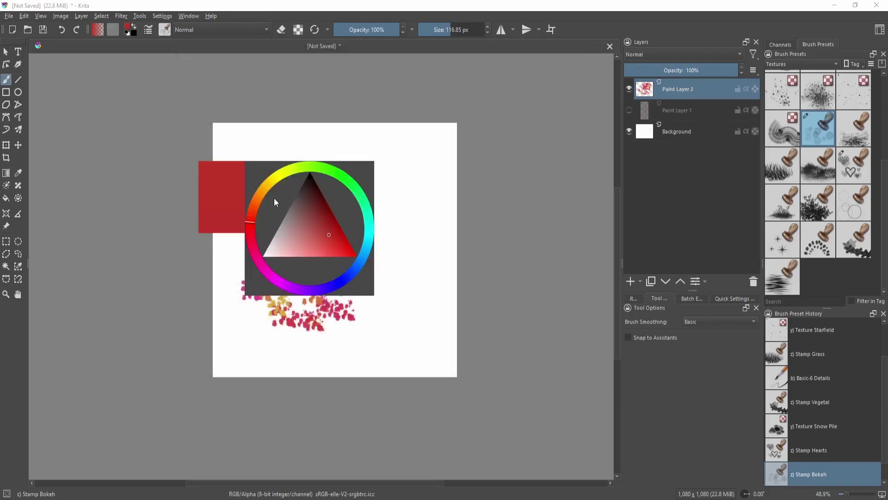
click(263, 199)
mouse_move(264, 198)
mouse_down()
mouse_move(284, 181)
mouse_move(258, 222)
mouse_up()
click(264, 298)
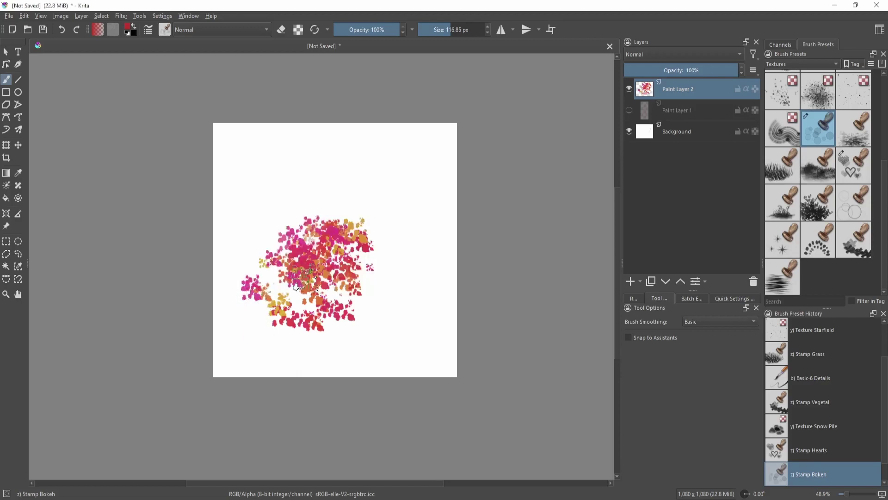
Step: Stretch the Hue curve to a straight line from -180° to 180° and reduce the Hue strength below 16%
key(F5)
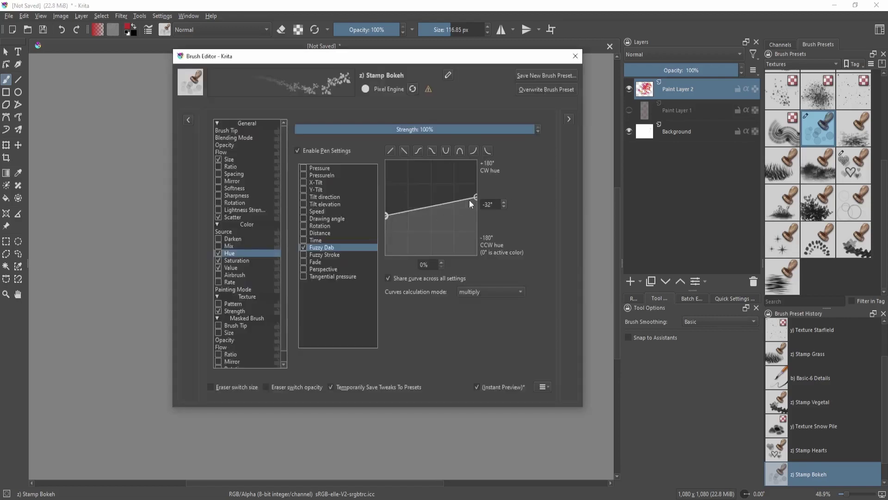
drag(476, 196, 476, 199)
drag(387, 216, 396, 257)
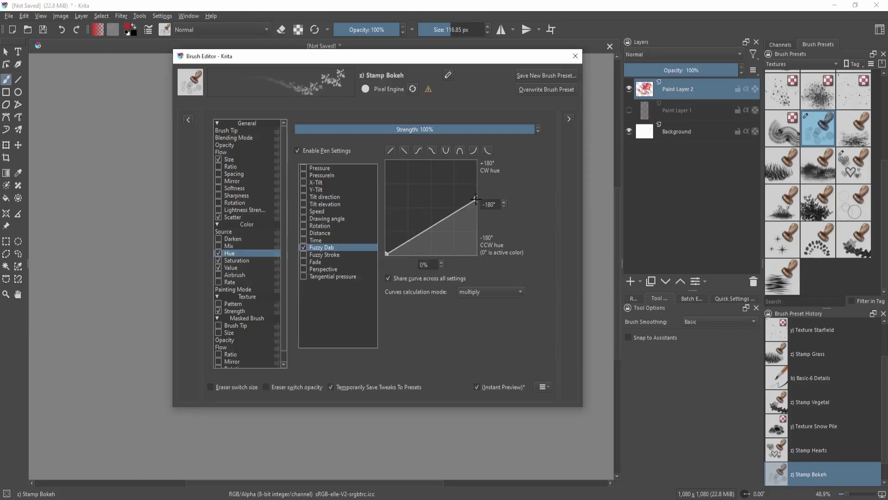
mouse_move(476, 199)
mouse_down()
mouse_move(494, 156)
mouse_move(333, 129)
mouse_up()
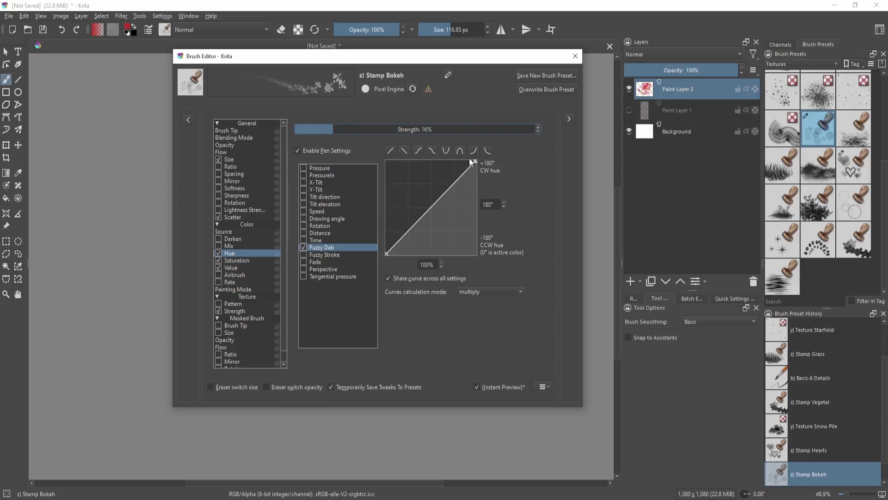
drag(333, 129, 323, 132)
key(F5)
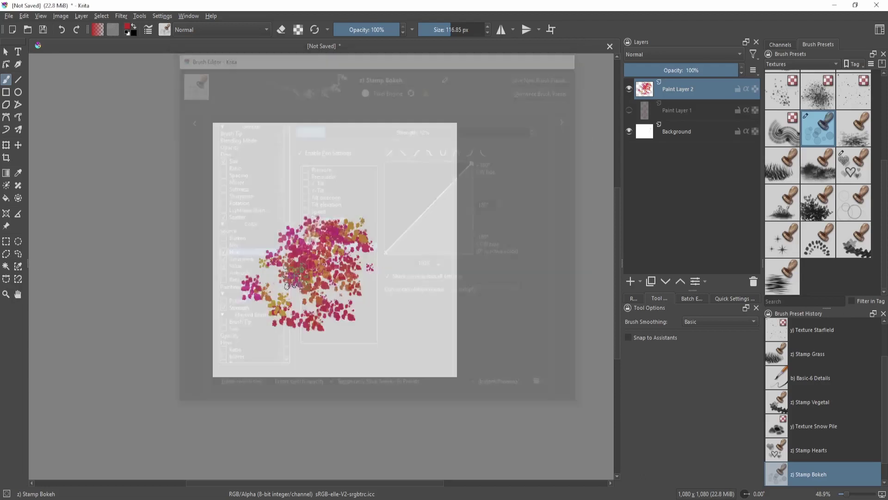
Step: Clear the red and magenta dabs from Paint Layer 2 and set the foreground colour to yellow
key(Delete)
drag(336, 260, 335, 247)
key(shift+i)
key(shift+i)
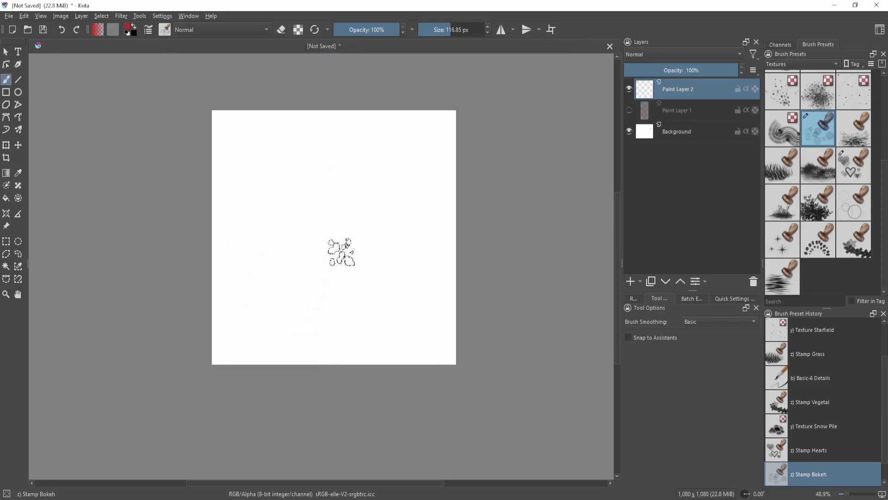
key(shift+i)
click(308, 188)
click(365, 265)
Step: Paint a diagonal cluster of yellow test dabs across the canvas and sample shades from it
mouse_move(276, 266)
mouse_down()
mouse_move(329, 214)
mouse_move(317, 193)
mouse_move(388, 196)
mouse_move(356, 205)
mouse_up()
drag(339, 259, 339, 210)
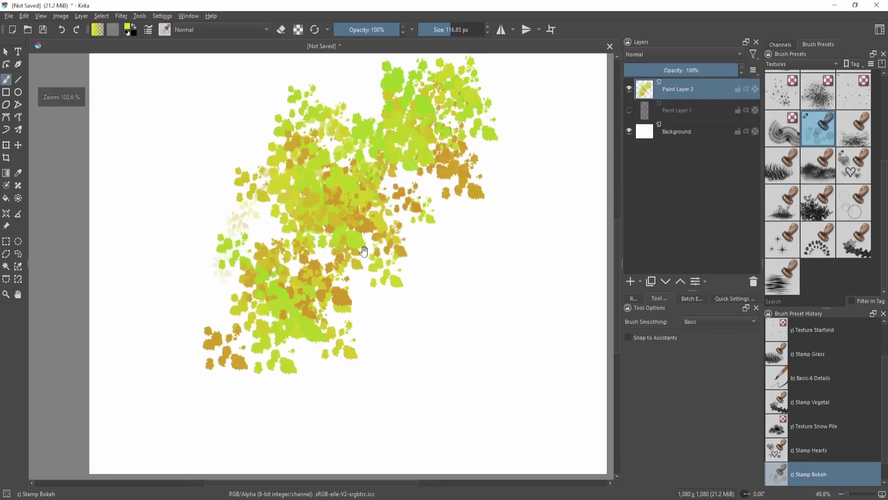
ctrl+click(259, 315)
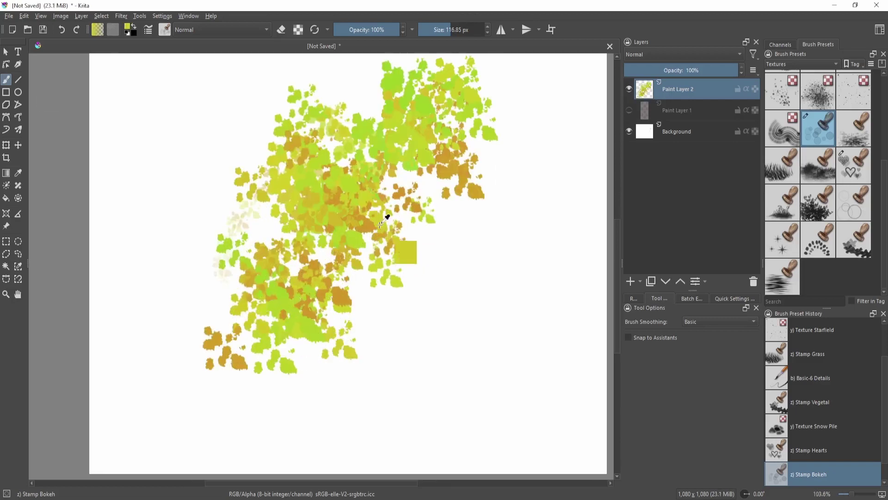
ctrl+click(363, 231)
mouse_move(395, 225)
mouse_down()
mouse_move(381, 237)
mouse_move(384, 250)
mouse_up()
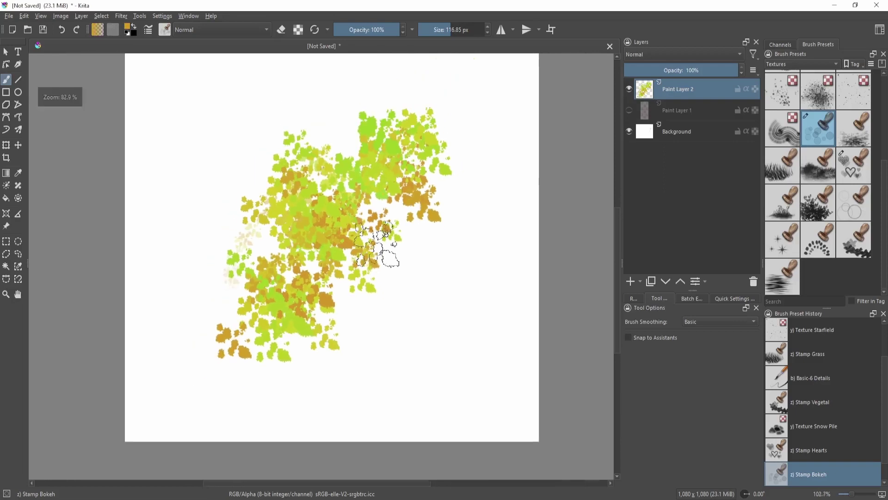
Step: Raise the Hue strength, paint multicoloured test dabs over the yellow cluster and undo them
key(F5)
drag(417, 127, 454, 125)
key(F5)
mouse_move(380, 235)
mouse_down()
mouse_move(408, 338)
mouse_move(450, 194)
mouse_move(430, 303)
mouse_move(470, 293)
mouse_move(481, 224)
mouse_up()
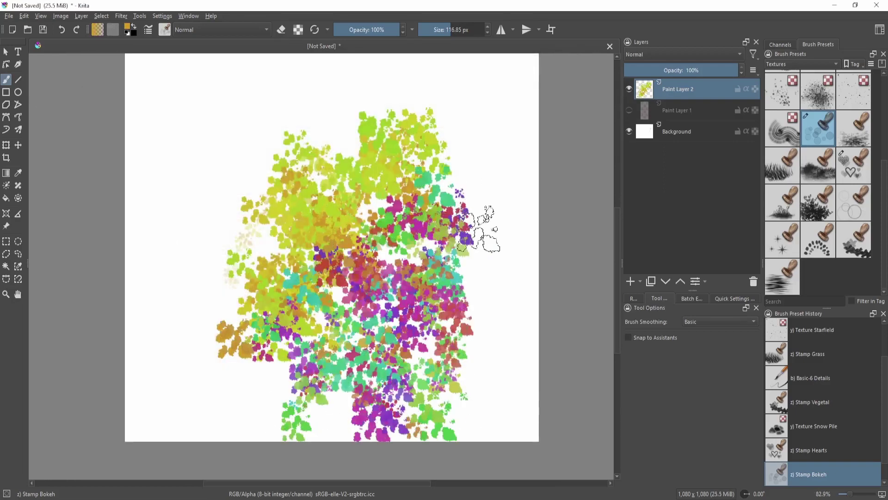
key(minus)
drag(347, 312, 335, 328)
mouse_move(353, 287)
ctrl+mouse_down()
mouse_move(366, 340)
mouse_move(370, 279)
ctrl+mouse_up()
key(ctrl+z)
Step: Set the Hue strength to 100% and flatten the Hue curve to run from -21° to about 37°
key(F5)
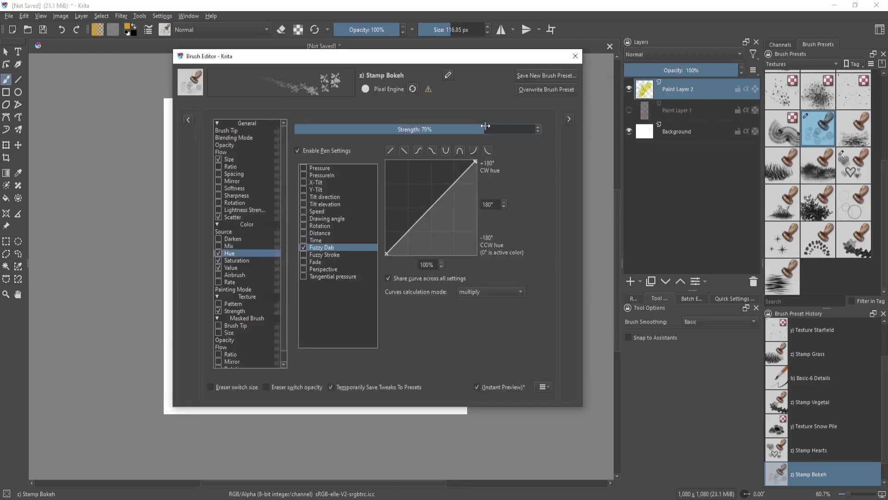
mouse_move(487, 128)
mouse_down()
mouse_move(317, 129)
mouse_move(537, 131)
mouse_up()
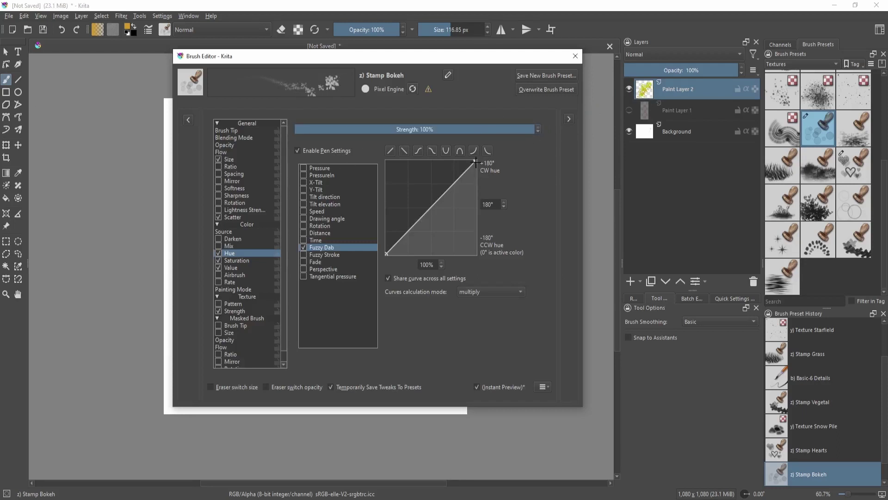
drag(475, 162, 475, 198)
drag(387, 255, 387, 216)
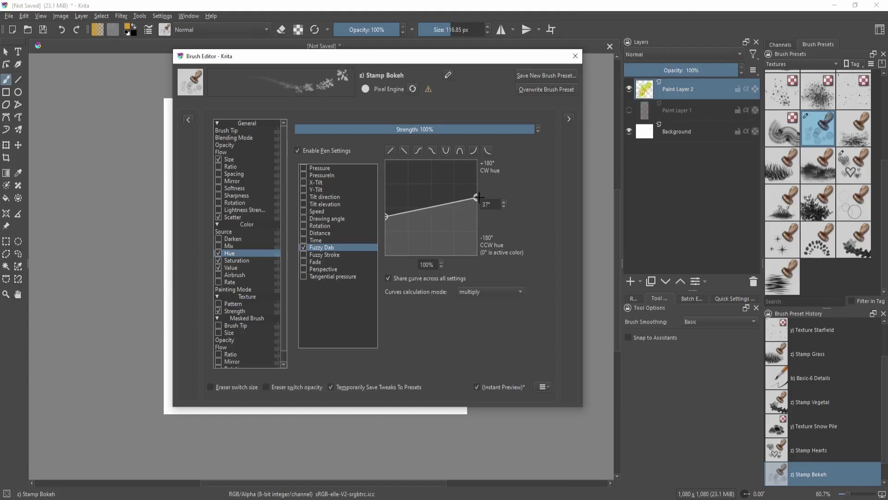
drag(476, 198, 484, 197)
drag(385, 217, 387, 213)
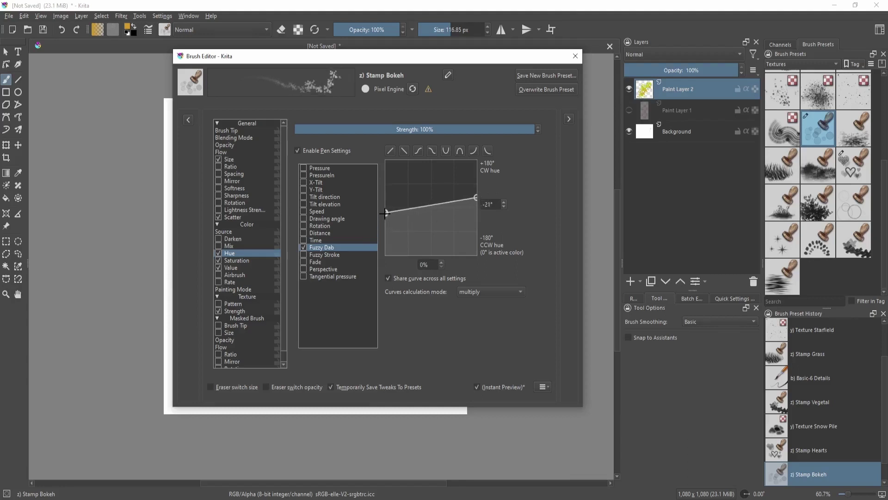
Step: Restore the Hue curve to a full-range diagonal from its lowest to its highest value
mouse_move(475, 198)
mouse_down()
mouse_move(481, 184)
mouse_move(480, 200)
mouse_up()
drag(386, 214, 386, 257)
drag(476, 201, 489, 150)
key(F5)
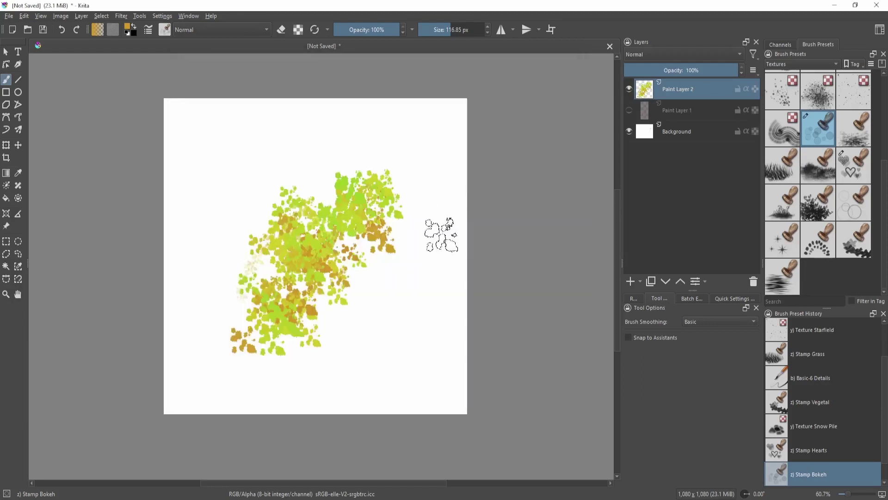
Step: Clear the yellow and green test dabs from Paint Layer 2 and briefly check the colour selector
drag(441, 234, 351, 275)
key(Delete)
key(shift+i)
key(Escape)
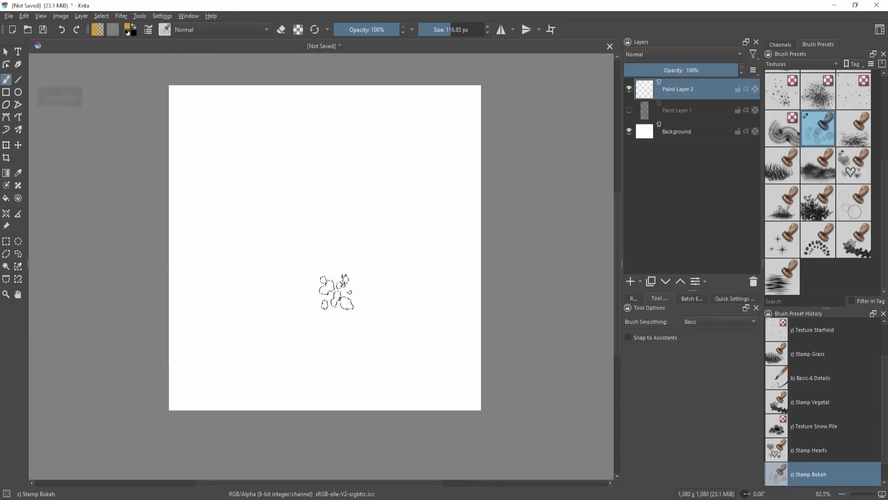
Step: Switch to the Basic-6 Details preset and paint a large black four-petal flower on Paint Layer 2
key(F5)
click(257, 131)
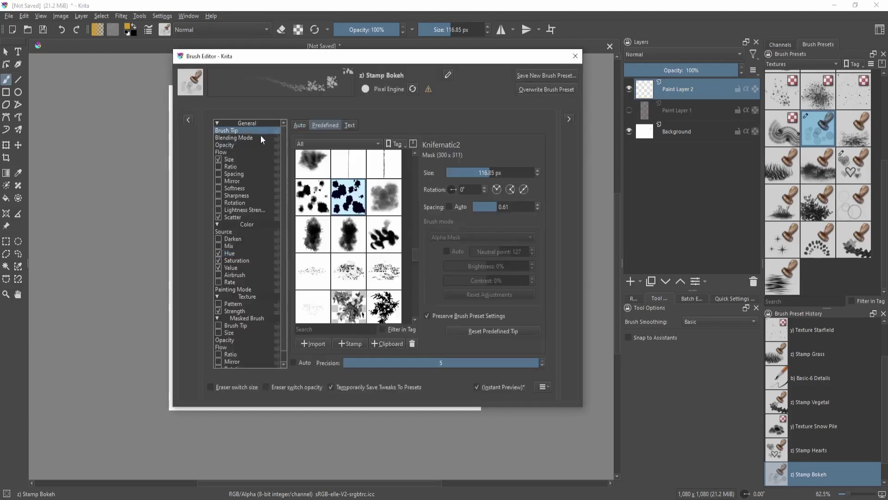
key(F5)
key(slash)
mouse_move(353, 256)
mouse_down()
mouse_move(376, 230)
mouse_move(342, 227)
mouse_up()
mouse_move(390, 274)
mouse_down()
mouse_move(423, 279)
mouse_move(413, 295)
mouse_move(394, 250)
mouse_move(383, 284)
mouse_up()
key(ctrl+z)
mouse_move(335, 224)
mouse_down()
mouse_move(359, 242)
mouse_move(320, 205)
mouse_move(335, 205)
mouse_move(292, 289)
mouse_move(306, 266)
mouse_move(346, 261)
mouse_move(358, 304)
mouse_move(359, 250)
mouse_move(364, 256)
mouse_move(395, 234)
mouse_up()
mouse_move(332, 203)
mouse_down()
mouse_move(343, 254)
mouse_move(414, 298)
mouse_move(386, 263)
mouse_up()
Step: Scale the painted flower down to about a third of its size with the Transform tool and apply it
key(ctrl+t)
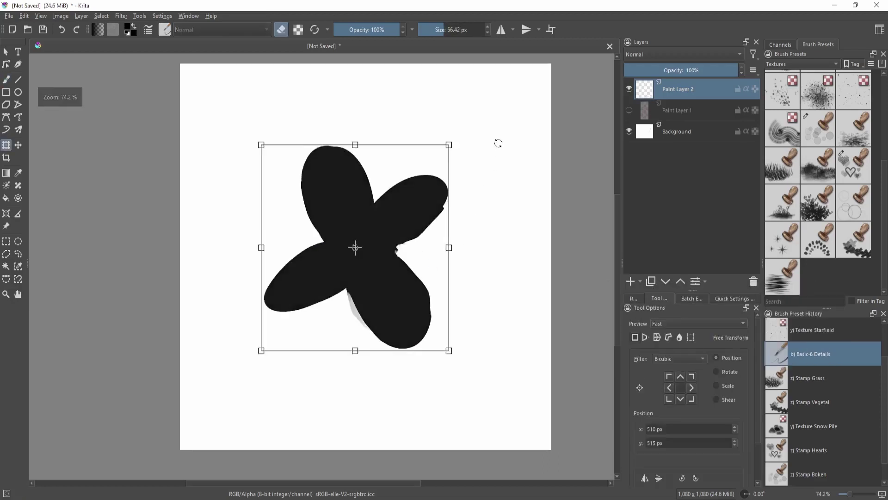
drag(448, 144, 326, 228)
key(Return)
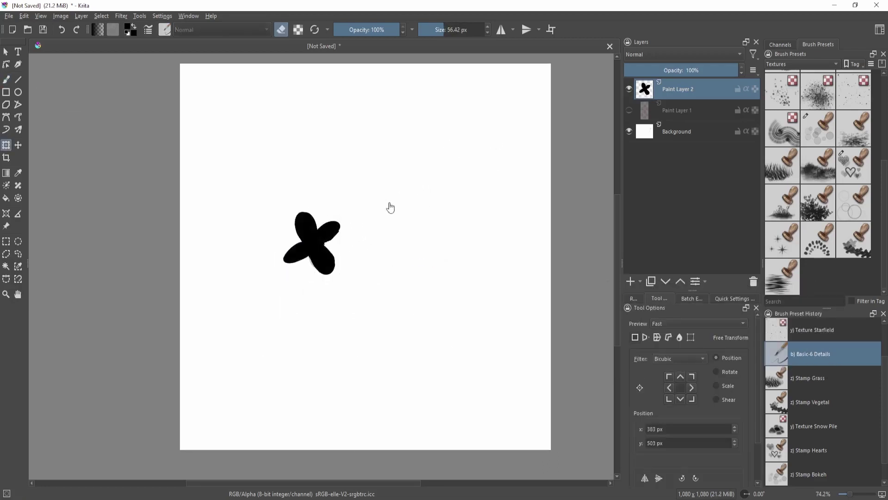
Step: Select the opaque pixels of Paint Layer 2 and preview the cropped flower as a new stamp brush tip
drag(413, 261, 401, 290)
drag(400, 290, 419, 260)
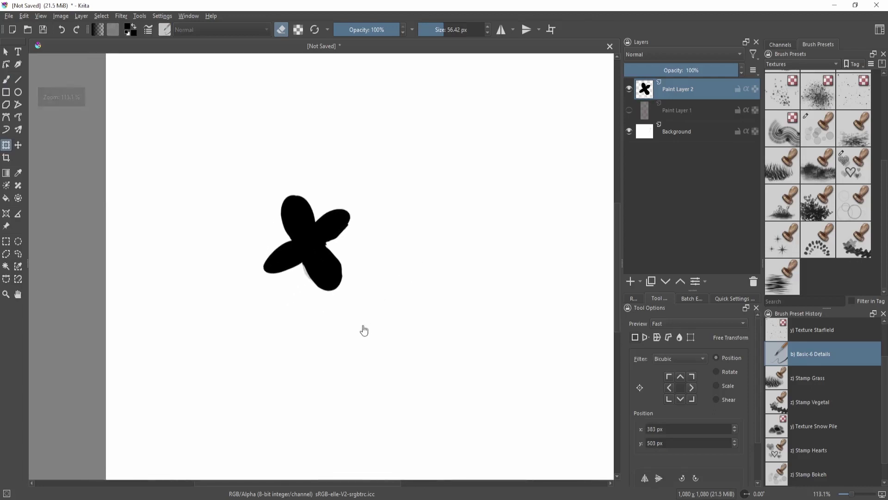
drag(359, 316, 415, 261)
drag(424, 224, 415, 277)
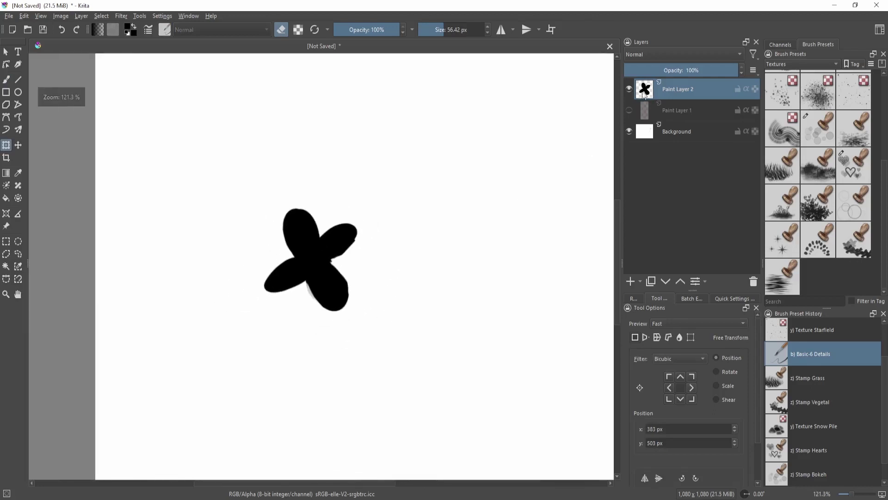
ctrl+click(646, 93)
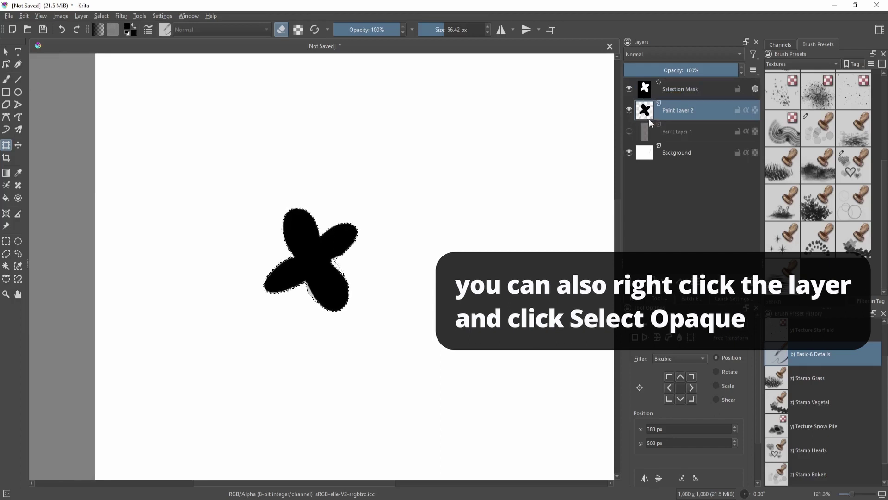
scroll(365, 296, down, 1)
key(F5)
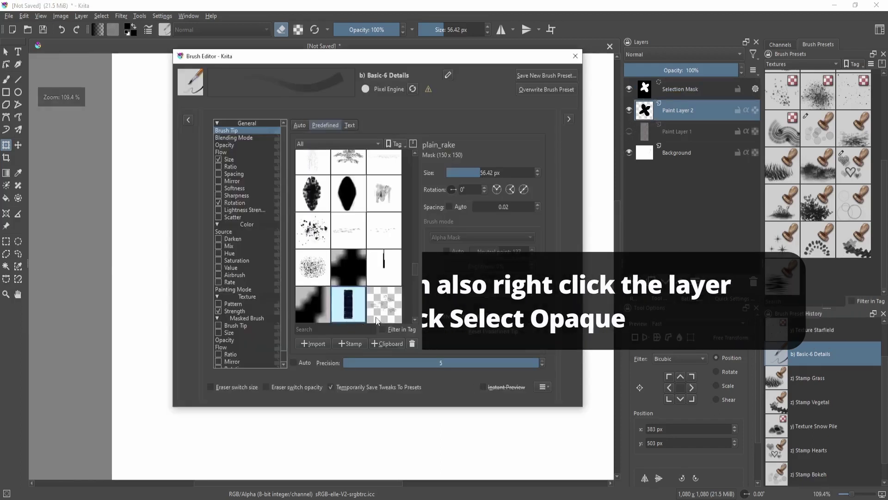
click(355, 343)
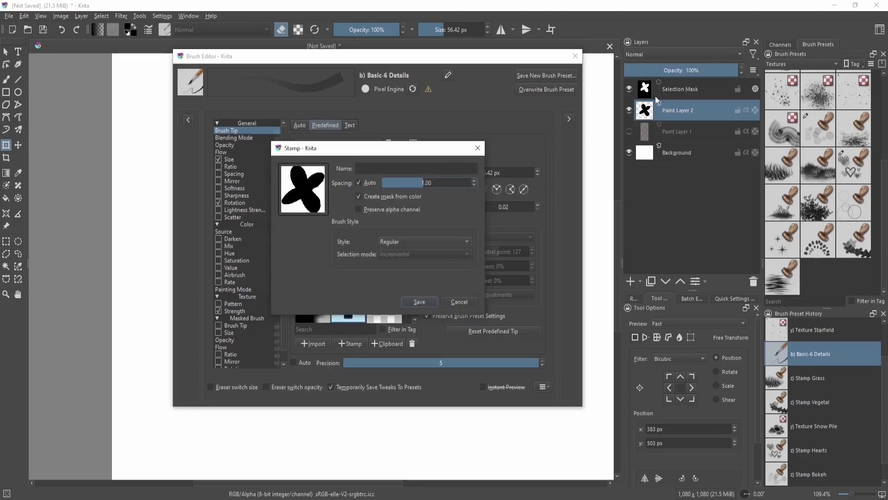
key(Return)
click(575, 56)
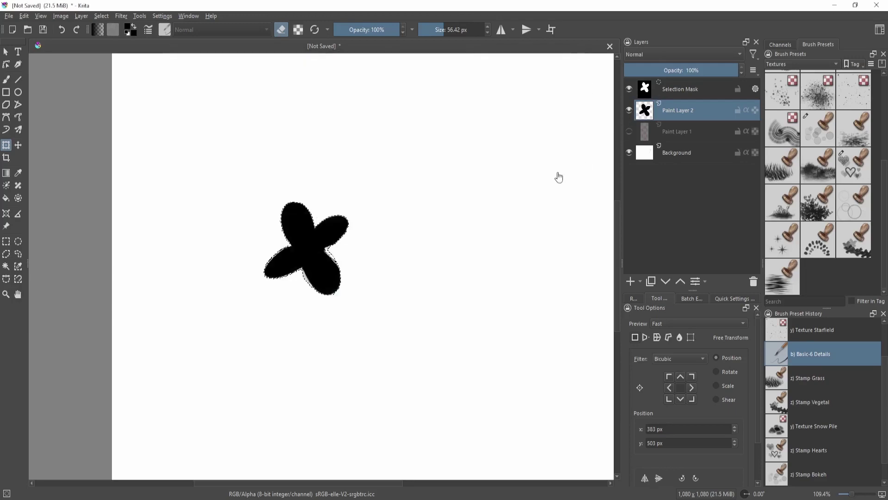
Step: Deselect the flower and preview a stamp brush tip made from the whole canvas
key(ctrl+shift+a)
scroll(423, 272, down, 4)
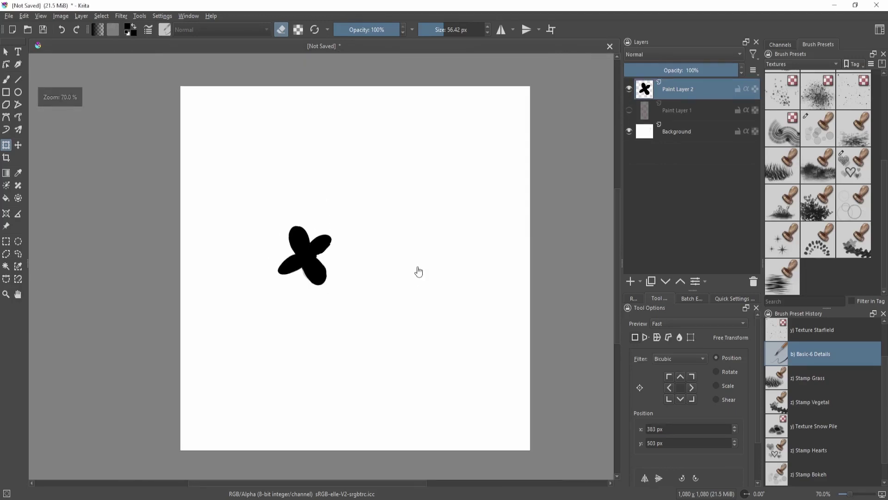
key(F5)
click(351, 344)
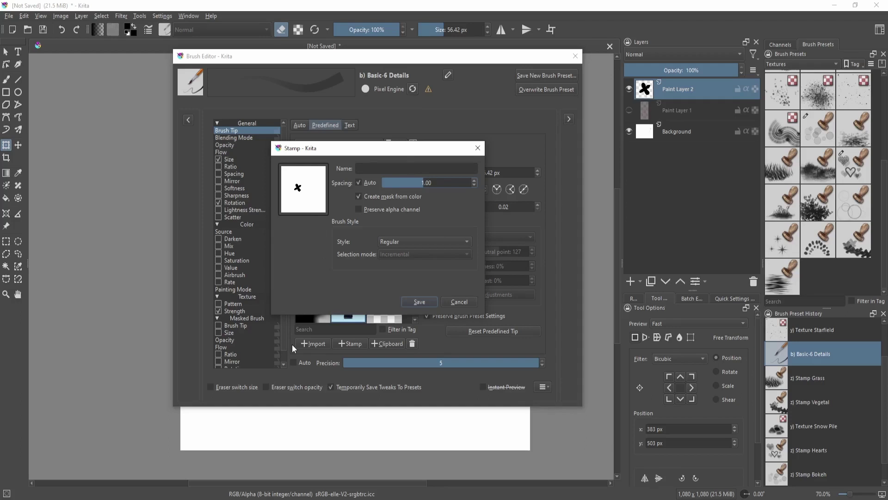
key(Return)
click(583, 128)
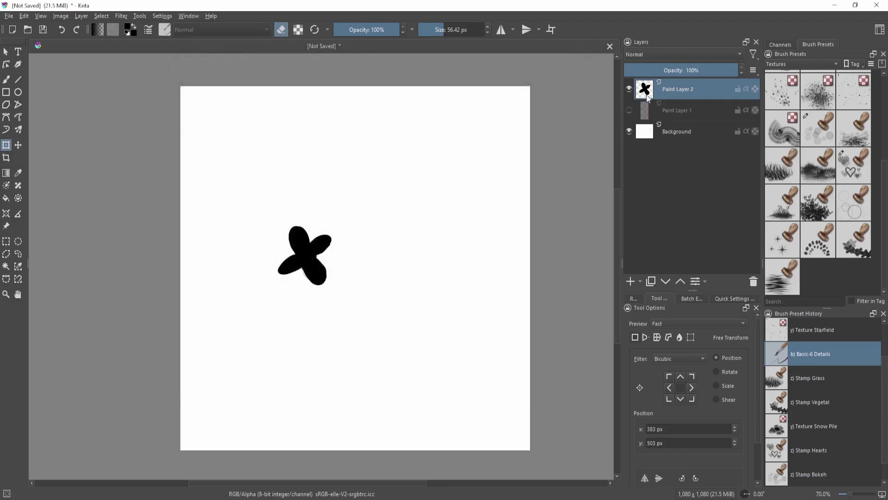
Step: Select the opaque pixels of Paint Layer 2 and save the flower as a stamp brush tip named "flower demo"
ctrl+click(647, 96)
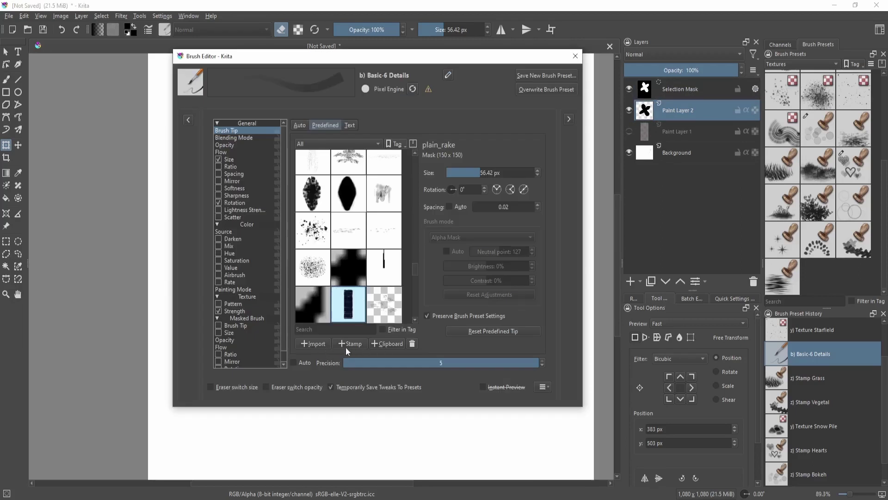
click(351, 344)
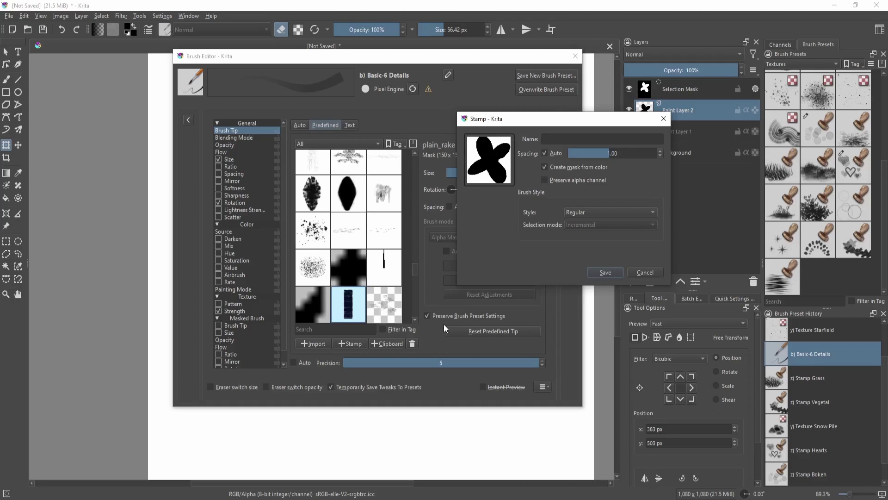
click(587, 139)
click(611, 274)
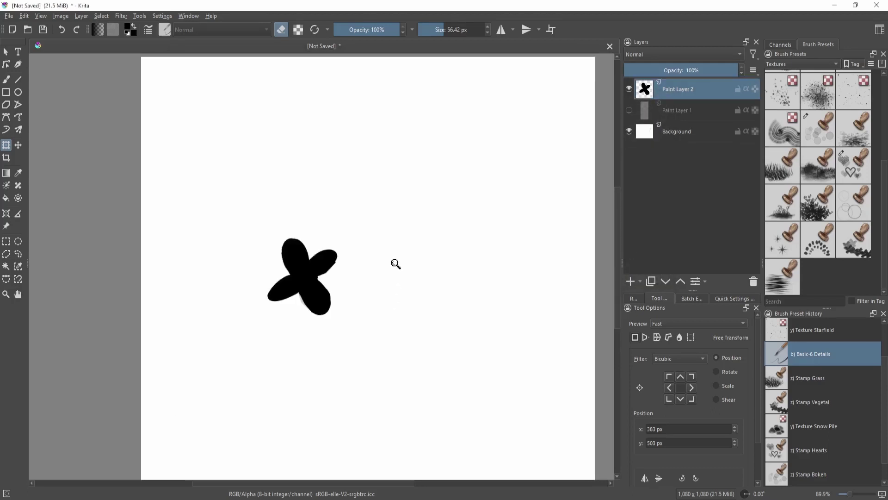
Step: Turn off eraser mode, reduce the brush size to about 75 px, and test-paint with the flower tip, undoing the strokes
key(b)
mouse_move(395, 263)
mouse_down()
mouse_move(383, 324)
mouse_move(418, 318)
mouse_up()
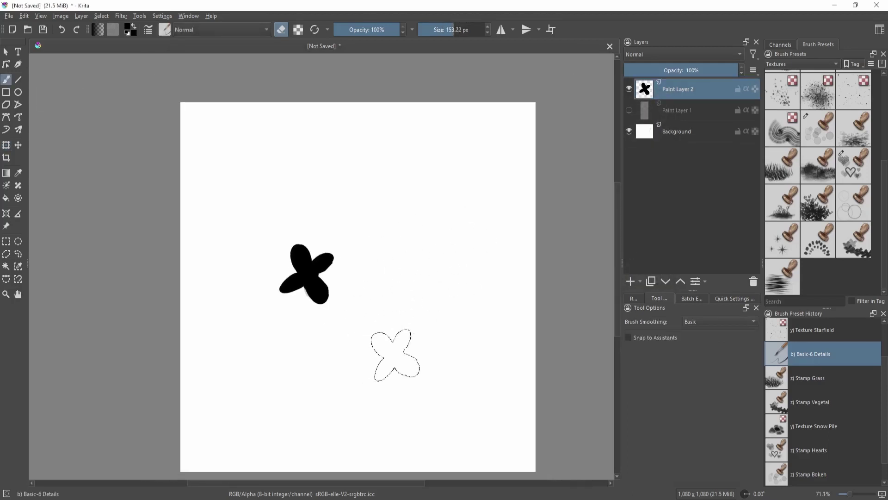
key(shift+i)
mouse_move(424, 241)
mouse_down()
mouse_move(443, 411)
mouse_move(429, 260)
mouse_move(495, 213)
mouse_up()
key(ctrl+z)
shift+drag(417, 296, 412, 294)
mouse_move(373, 365)
mouse_down()
mouse_move(369, 341)
mouse_move(406, 412)
mouse_move(502, 194)
mouse_move(376, 360)
mouse_up()
key(ctrl+z)
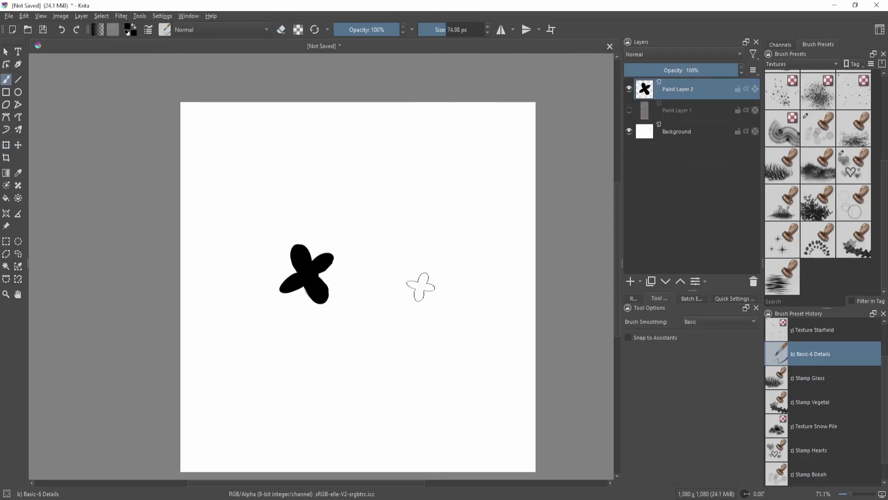
Step: Reload the original Basic-6 Details preset and test-paint strokes up to about 86 px in size, undoing them
key(F5)
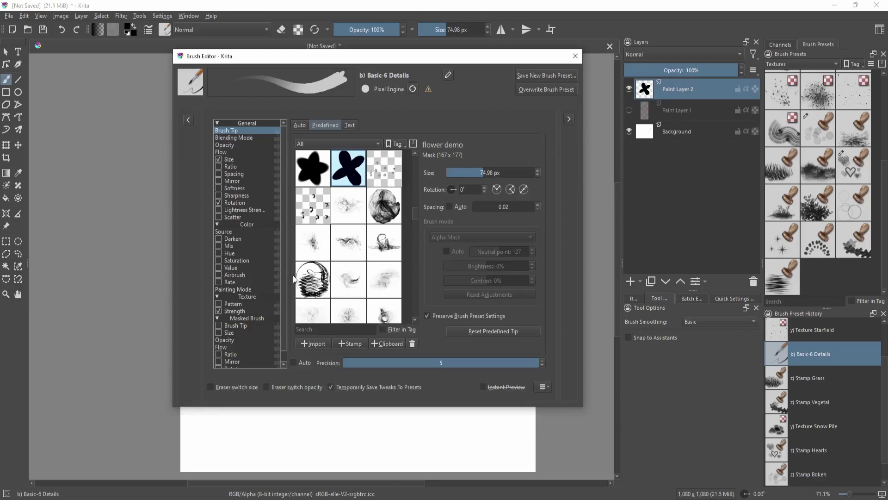
click(413, 89)
key(F5)
mouse_move(306, 356)
mouse_down()
mouse_move(390, 277)
mouse_move(399, 338)
mouse_move(400, 215)
mouse_up()
key(ctrl+z)
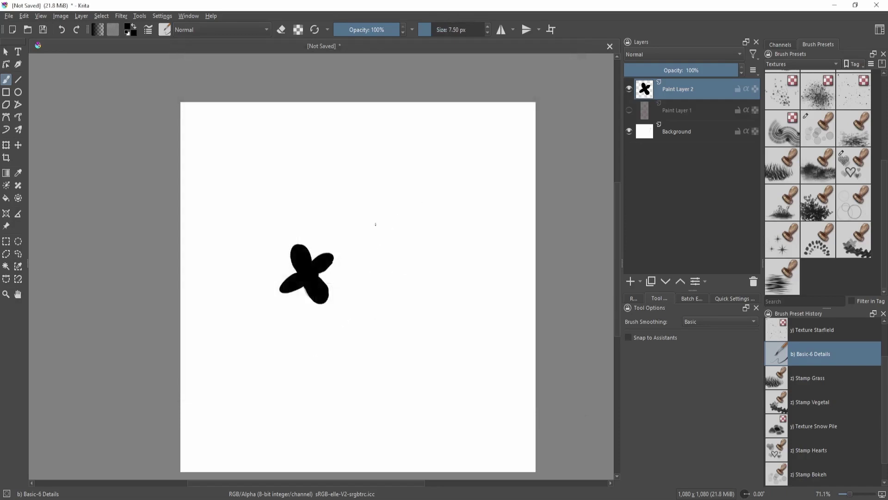
shift+drag(361, 292, 387, 292)
drag(391, 252, 457, 250)
key(ctrl+z)
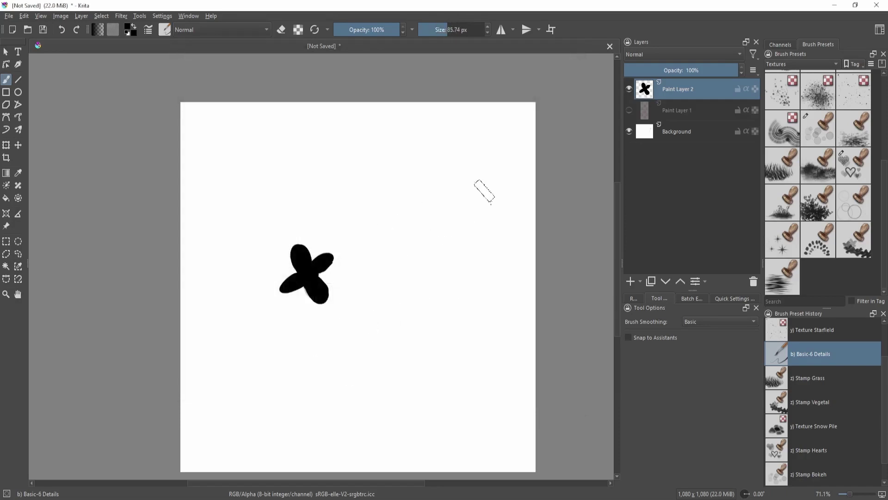
Step: Switch to the Stamp Bokeh preset, try and undo one stroke, and find and apply the "flower demo" brush tip
click(820, 137)
drag(407, 277, 463, 222)
key(ctrl+z)
key(F5)
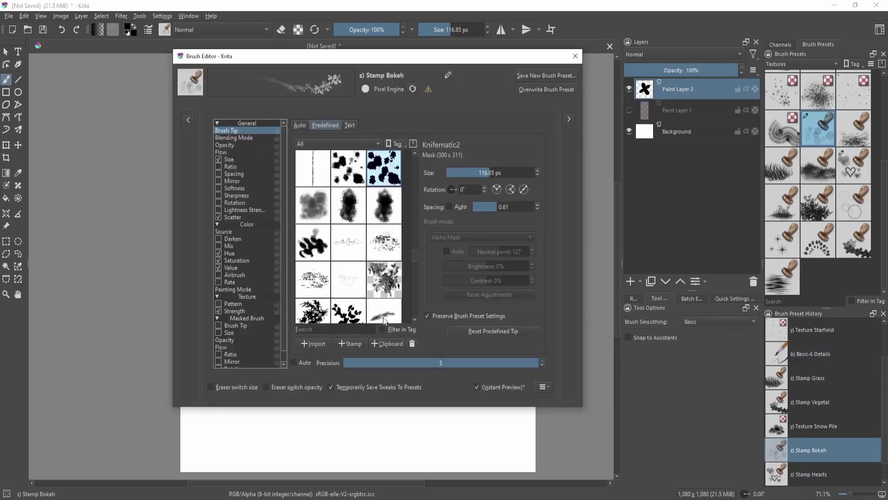
click(361, 328)
text(flo)
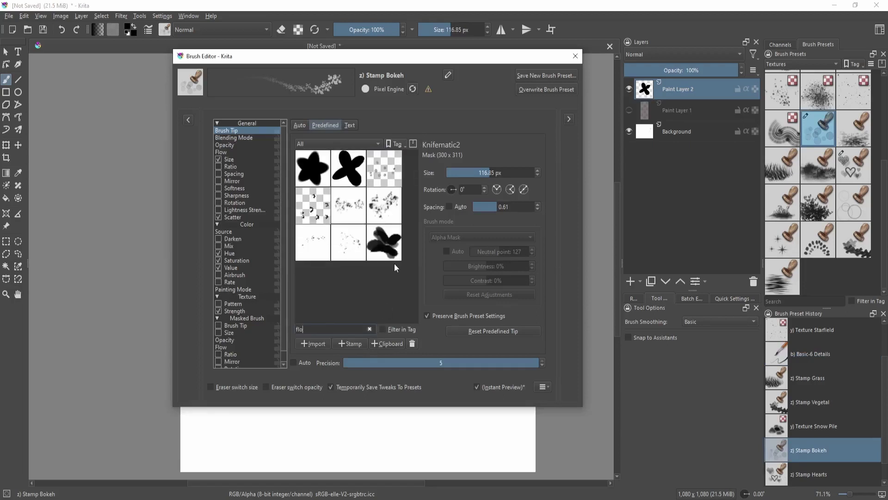
click(359, 176)
key(F5)
Step: Test-paint flower dabs with the modified Stamp Bokeh brush at up to about 154 px and undo them
mouse_move(416, 245)
mouse_down()
mouse_move(468, 294)
mouse_move(452, 249)
mouse_move(419, 276)
mouse_move(436, 277)
mouse_move(417, 277)
mouse_up()
key(ctrl+z)
key(ctrl+z)
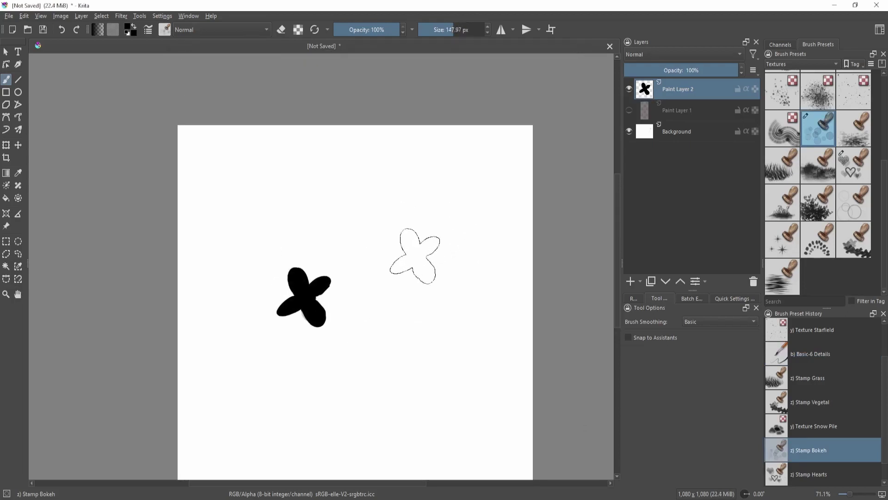
mouse_move(440, 217)
mouse_down()
mouse_move(401, 295)
mouse_move(456, 198)
mouse_up()
key(ctrl+z)
Step: Enable Rotation for the Stamp Bokeh brush, test-paint flowers at about 105 px, and review the Fuzzy Dab rotation curve
key(F5)
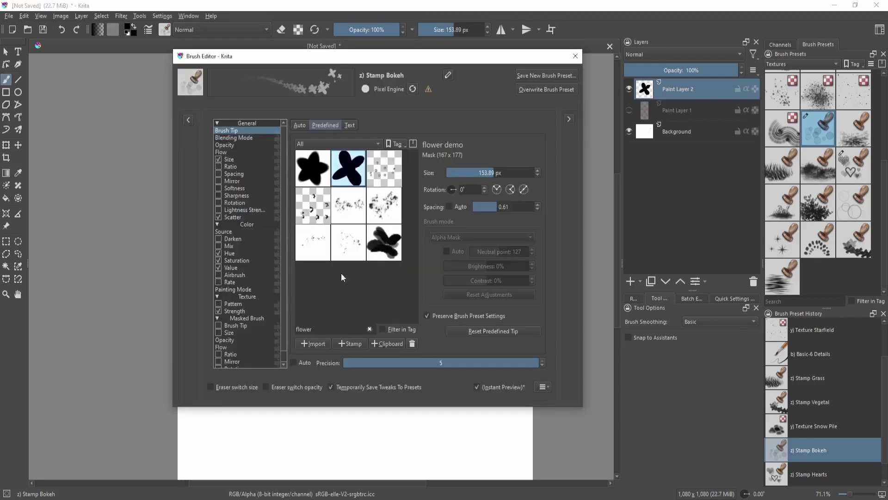
click(219, 203)
key(F5)
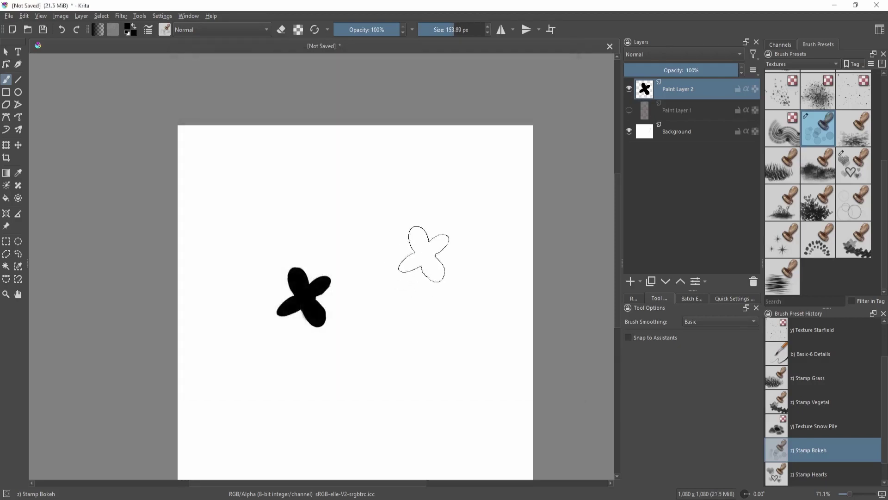
mouse_move(422, 248)
mouse_down()
mouse_move(358, 296)
mouse_move(362, 290)
mouse_up()
mouse_move(397, 240)
mouse_down()
mouse_move(416, 351)
mouse_move(463, 334)
mouse_move(320, 384)
mouse_move(409, 259)
mouse_move(337, 313)
mouse_up()
key(F5)
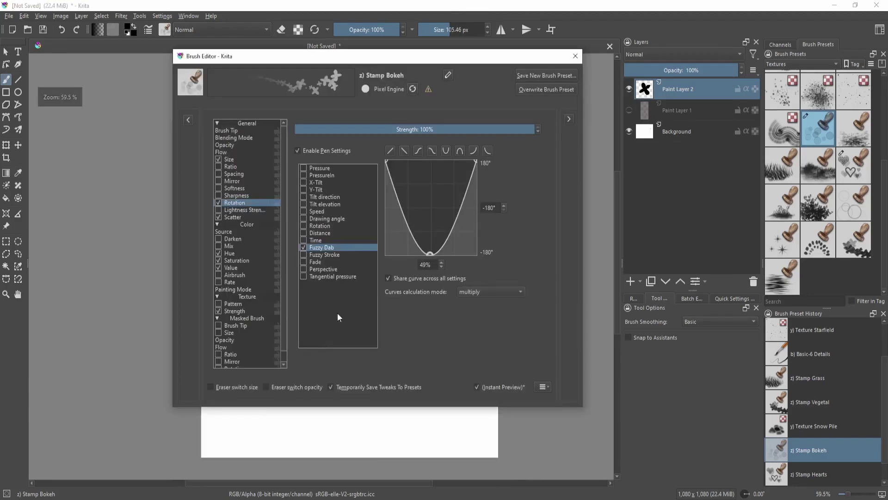
key(F5)
scroll(391, 270, down, 1)
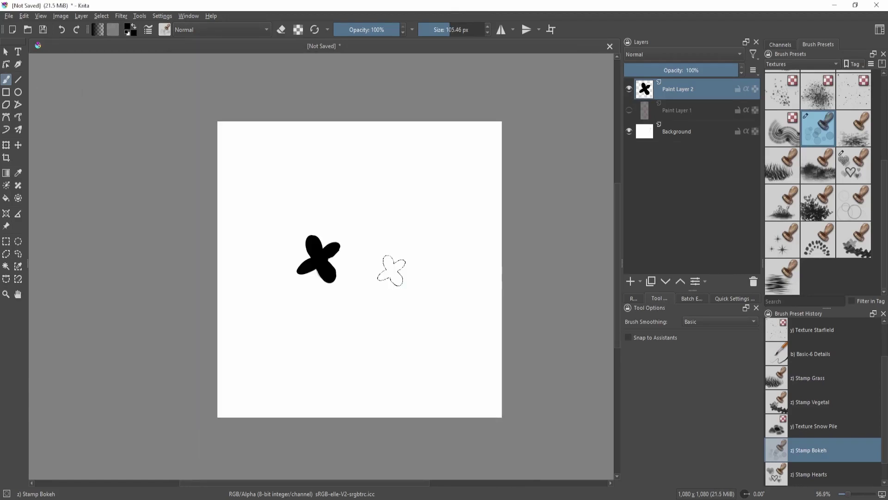
Step: Change the foreground colour from black to a pale yellow using the colour selector
key(shift+i)
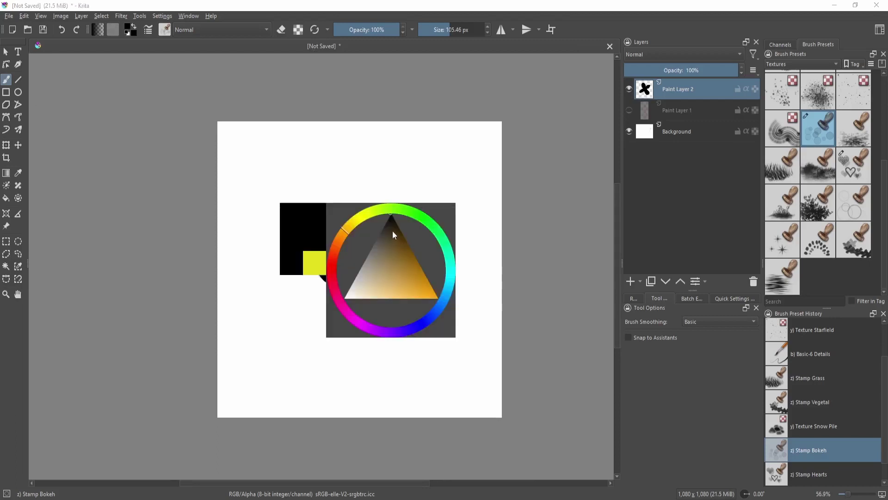
drag(393, 231, 400, 209)
click(404, 209)
key(shift+i)
click(387, 275)
click(375, 194)
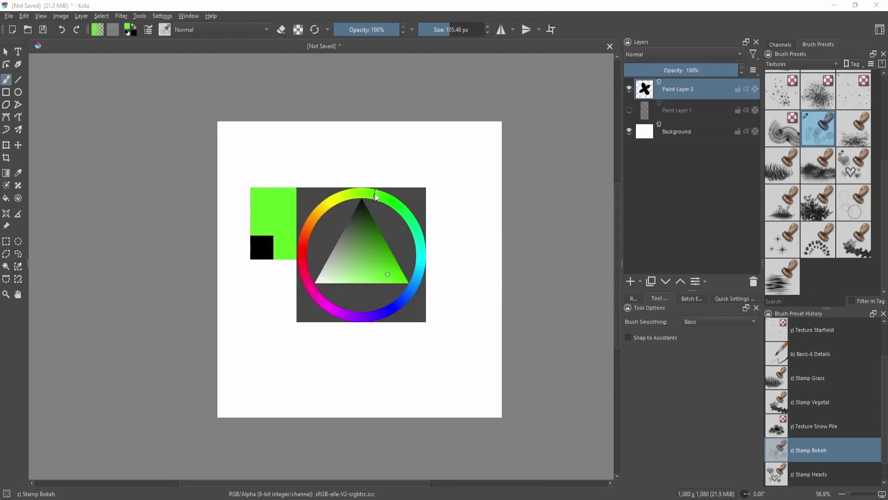
drag(373, 265, 368, 269)
click(330, 203)
click(363, 270)
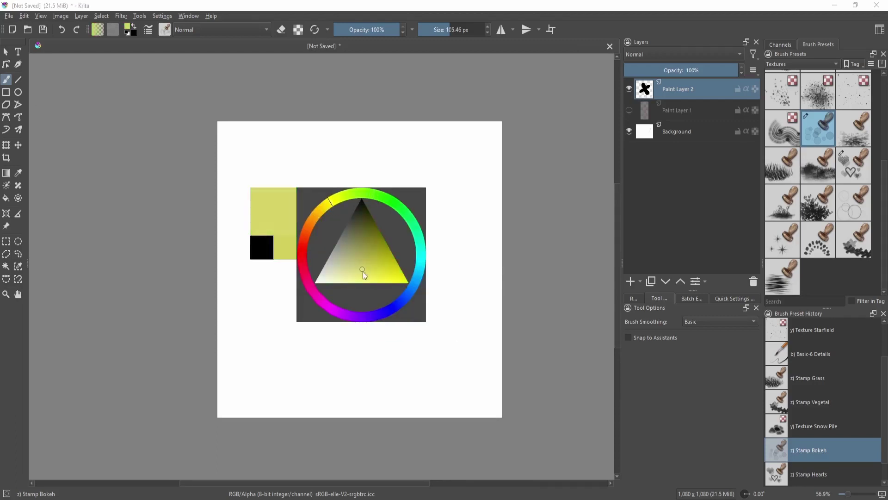
Step: Paint multicoloured, randomly rotated flowers across the canvas around the black flower and briefly check the brush's Hue curve
mouse_move(353, 387)
mouse_down()
mouse_move(406, 371)
mouse_move(476, 382)
mouse_move(296, 320)
mouse_move(380, 299)
mouse_up()
drag(381, 225, 437, 332)
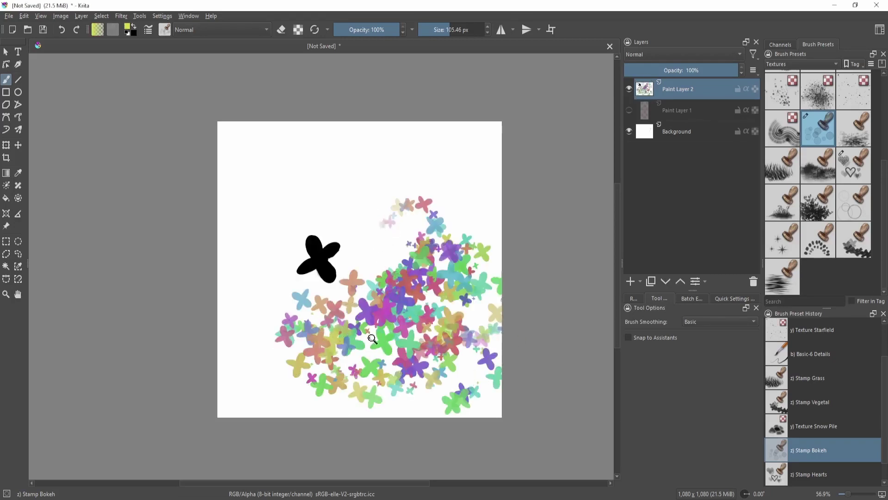
key(ctrl+z)
drag(284, 369, 333, 338)
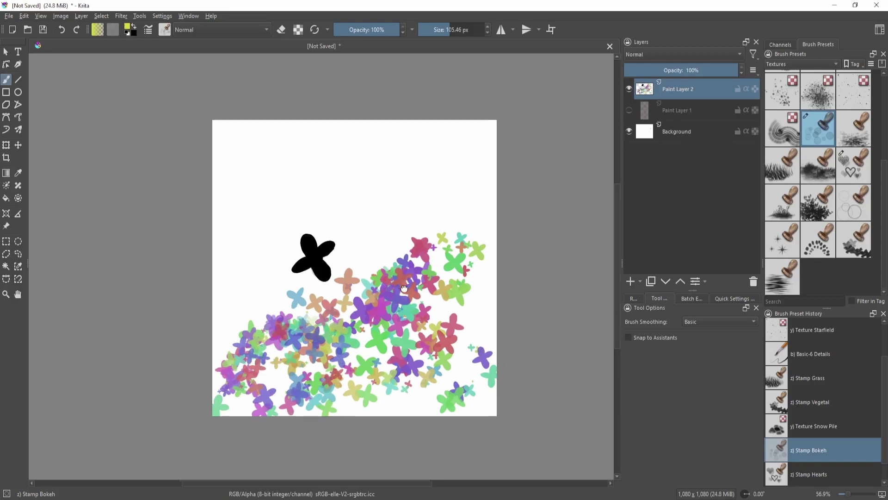
scroll(426, 210, up, 1)
mouse_move(345, 229)
mouse_down()
mouse_move(495, 259)
mouse_move(194, 337)
mouse_up()
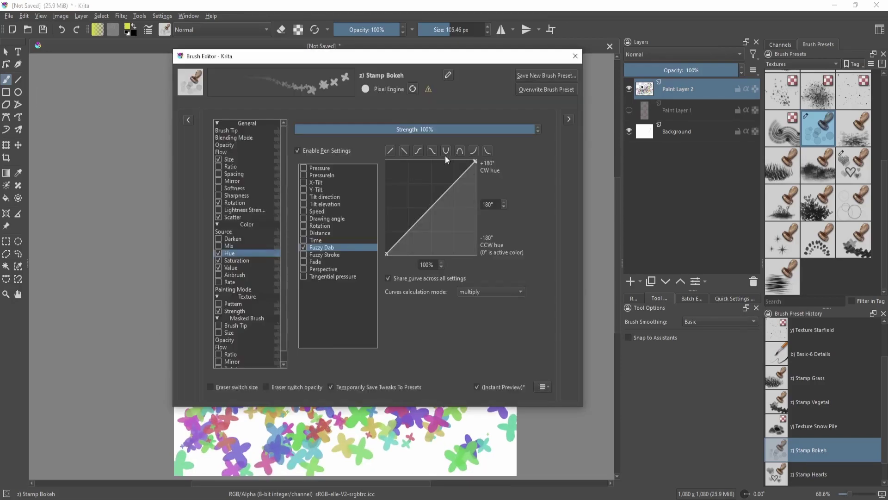
key(F5)
scroll(457, 216, down, 2)
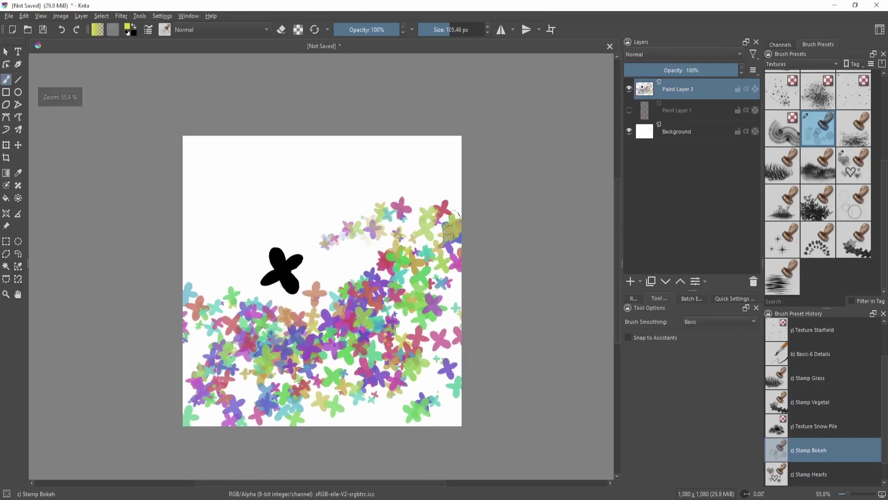
Step: Undo all the flower strokes, including the black flower, to empty Paint Layer 2
key(ctrl+z)
key(ctrl+z)
key(ctrl+z)
key(ctrl+z)
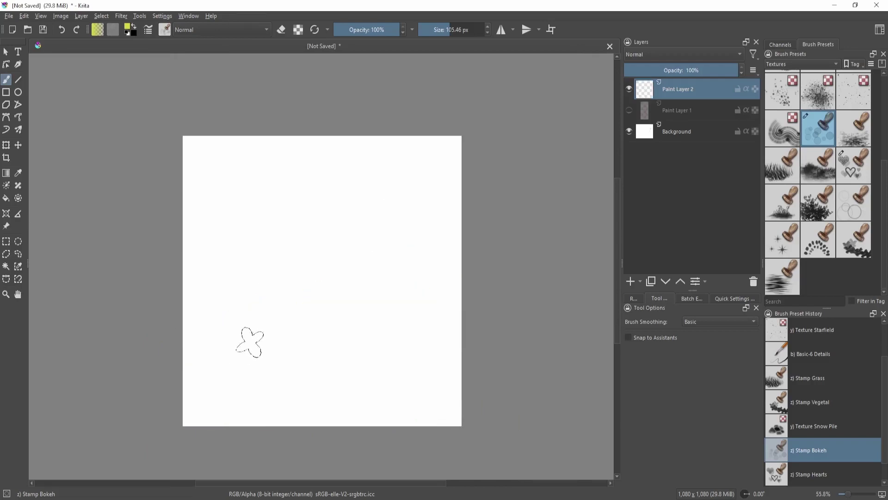
Step: Test-paint yellow-green flowers across the lower canvas and raise the Stamp Bokeh brush's Hue strength to 51%
mouse_move(218, 353)
mouse_down()
mouse_move(298, 344)
mouse_move(350, 326)
mouse_move(423, 350)
mouse_move(311, 352)
mouse_move(401, 364)
mouse_move(408, 361)
mouse_move(378, 351)
mouse_move(423, 333)
mouse_move(422, 314)
mouse_up()
key(shift+i)
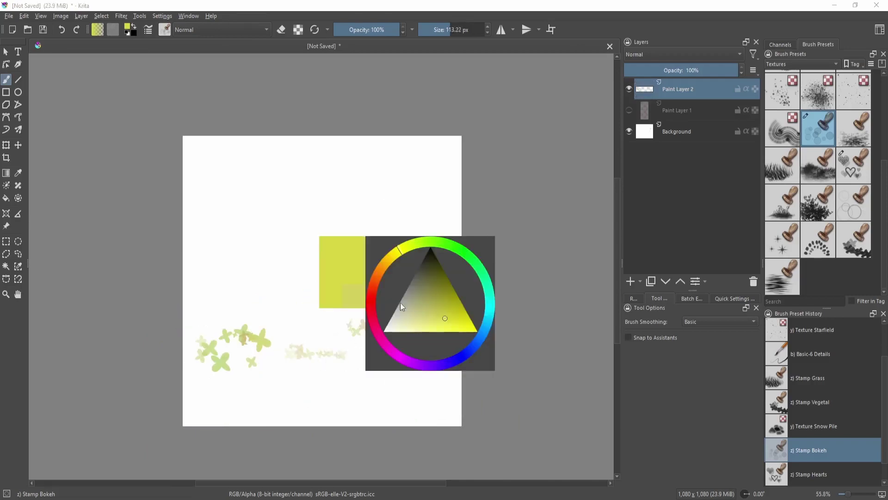
key(F5)
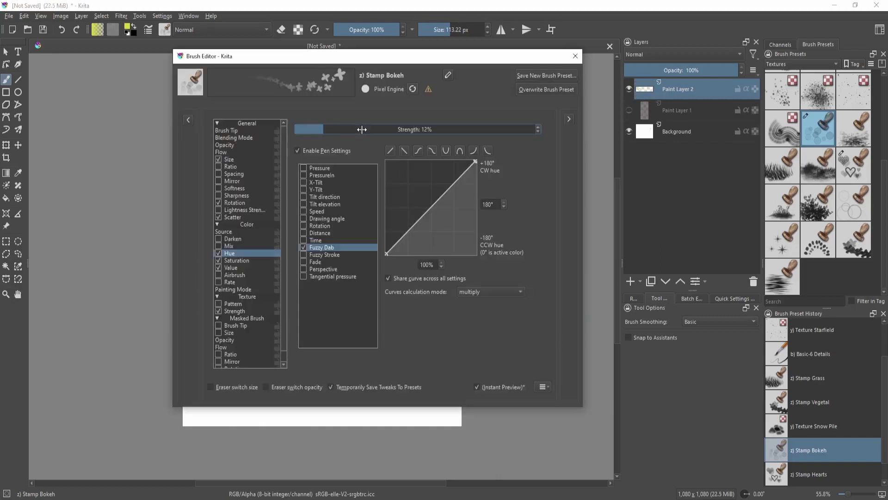
mouse_move(362, 129)
mouse_down()
mouse_move(468, 136)
mouse_move(422, 144)
mouse_up()
key(F5)
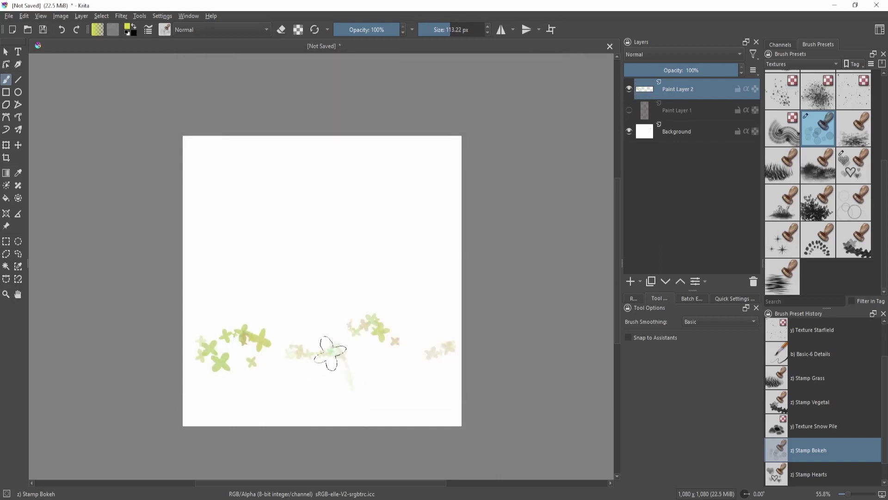
Step: Paint two rows of multicoloured flowers along the lower canvas, undoing the first trial stroke
mouse_move(330, 352)
mouse_down()
mouse_move(363, 404)
mouse_move(445, 411)
mouse_up()
key(ctrl+z)
drag(280, 381, 445, 369)
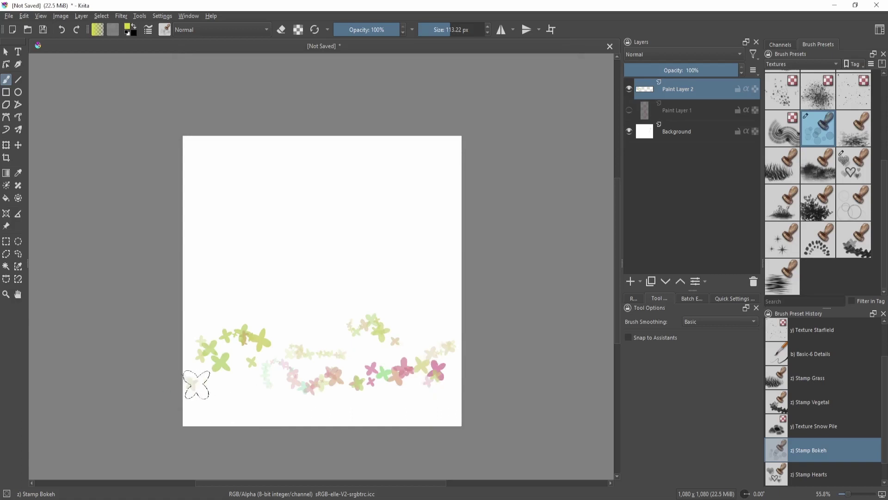
drag(197, 384, 320, 402)
Step: Pick another foreground colour and paint more flowers between the existing ones, undoing the unwanted strokes
key(shift+i)
click(389, 341)
mouse_move(271, 380)
mouse_down()
mouse_move(320, 357)
mouse_move(387, 357)
mouse_up()
key(ctrl+z)
mouse_move(243, 373)
mouse_down()
mouse_move(264, 371)
mouse_move(300, 391)
mouse_up()
key(ctrl+z)
mouse_move(208, 394)
mouse_down()
mouse_move(256, 371)
mouse_move(287, 404)
mouse_up()
drag(331, 359, 441, 349)
Step: Change the foreground colour to a muted olive and layer dense flowers over the lower part of the canvas
key(shift+i)
click(424, 333)
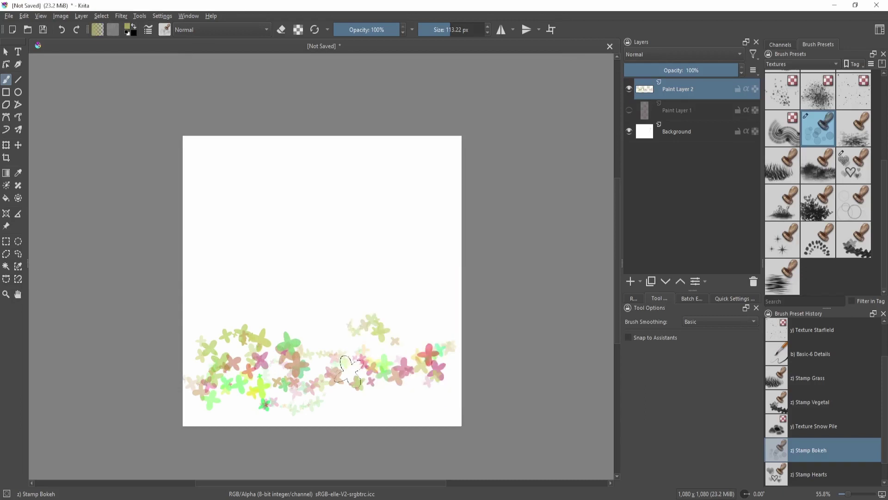
drag(286, 309, 444, 322)
mouse_move(191, 349)
mouse_down()
mouse_move(251, 375)
mouse_move(330, 335)
mouse_move(437, 348)
mouse_up()
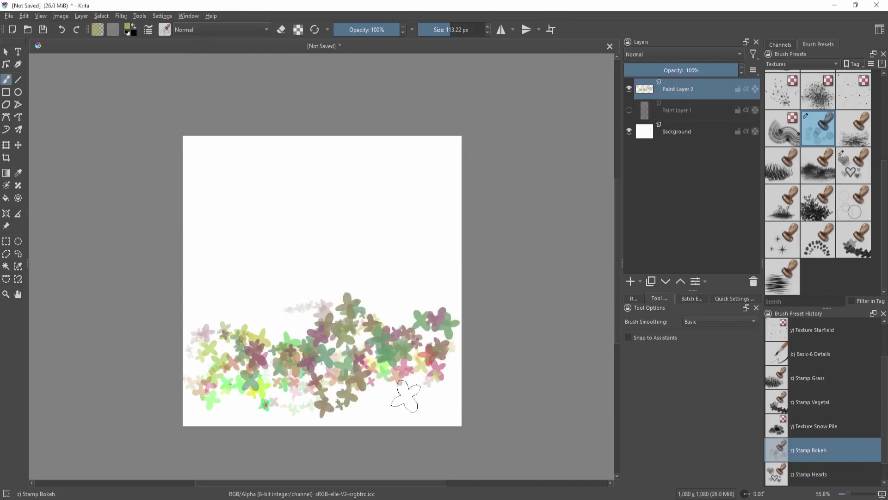
drag(406, 396, 422, 381)
mouse_move(296, 380)
mouse_down()
mouse_move(279, 367)
mouse_move(193, 364)
mouse_move(253, 338)
mouse_move(306, 370)
mouse_up()
Step: Clear Paint Layer 2 and briefly swap to the Basic-6 Details preset and back to Stamp Bokeh
scroll(395, 325, down, 2)
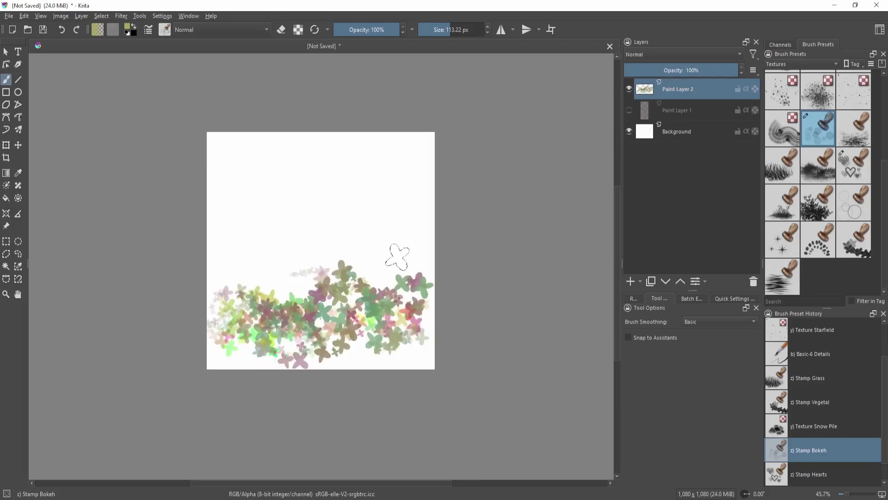
key(Delete)
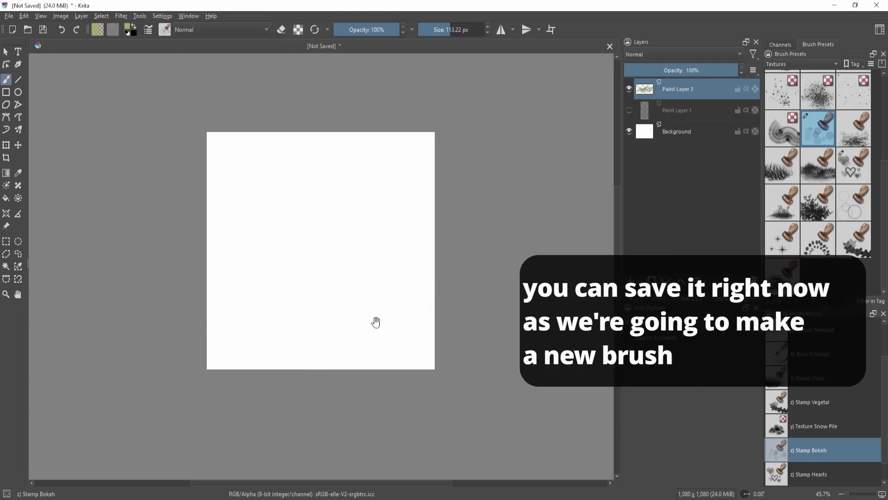
mouse_move(377, 321)
mouse_down()
mouse_move(388, 295)
mouse_move(376, 269)
mouse_move(366, 280)
mouse_up()
key(slash)
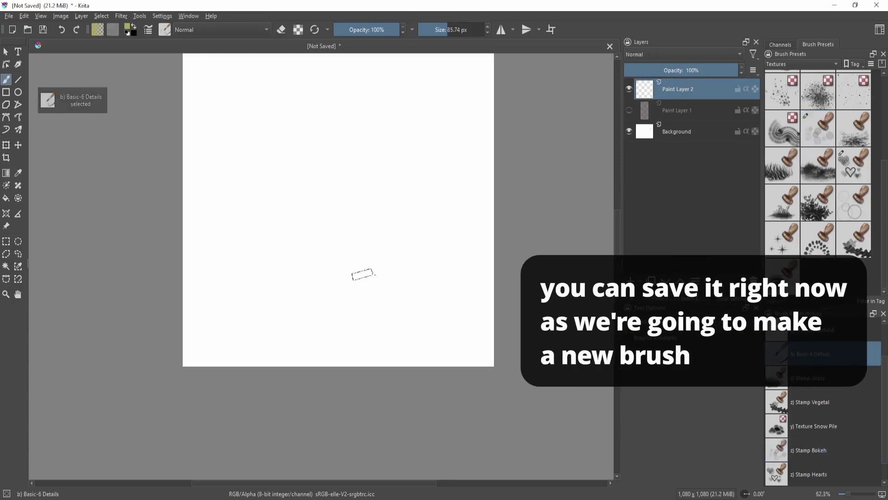
drag(431, 262, 414, 272)
key(slash)
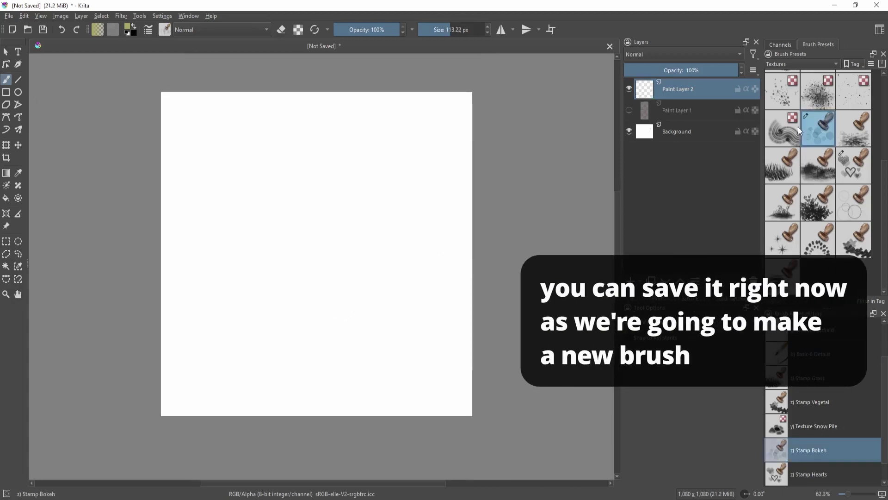
Step: Paint a diagonal scatter of flowers twice across the lower canvas, clearing the layer after each try
mouse_move(304, 343)
mouse_down()
mouse_move(394, 291)
mouse_move(364, 281)
mouse_move(356, 372)
mouse_move(381, 287)
mouse_move(406, 258)
mouse_up()
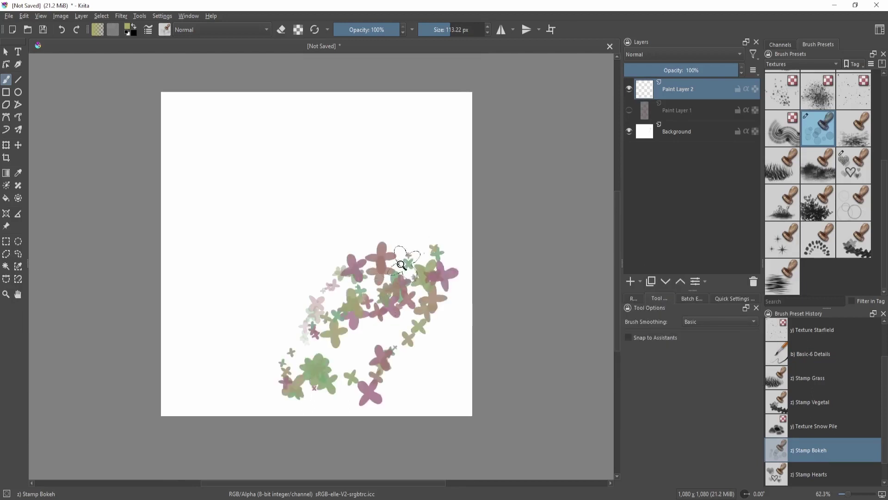
key(Delete)
mouse_move(278, 379)
mouse_down()
mouse_move(339, 346)
mouse_move(327, 387)
mouse_move(342, 365)
mouse_up()
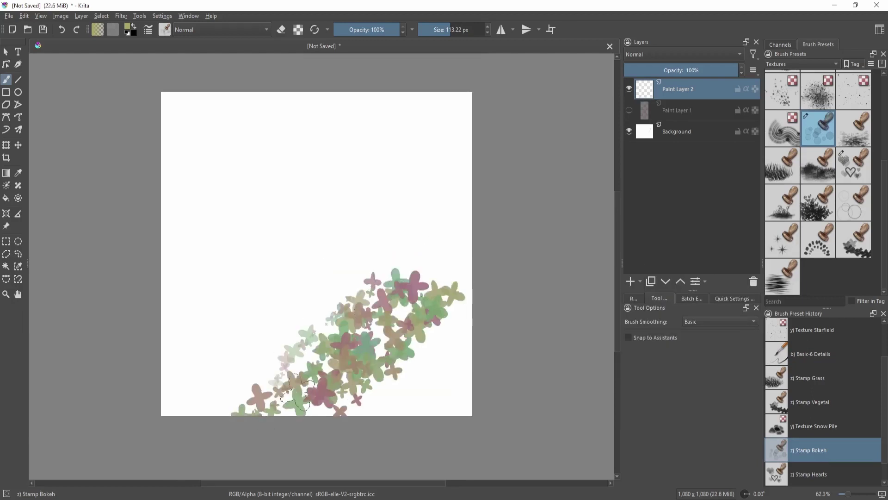
key(Delete)
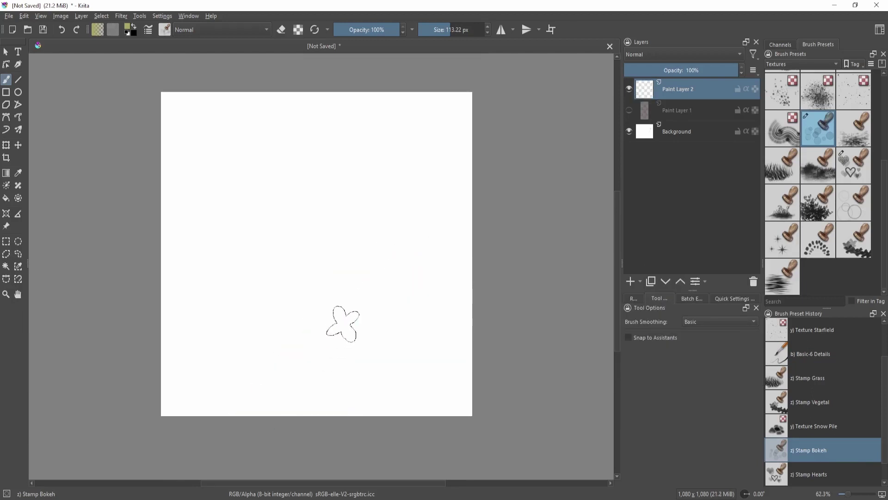
Step: Swap to the Basic-6 Details preset, try a few strokes on the empty layer, and clear them
key(slash)
mouse_move(398, 299)
mouse_down()
mouse_move(381, 306)
mouse_move(398, 300)
mouse_up()
mouse_move(398, 300)
mouse_down()
mouse_move(392, 317)
mouse_move(417, 277)
mouse_up()
drag(248, 394, 440, 250)
key(Delete)
drag(397, 306, 376, 311)
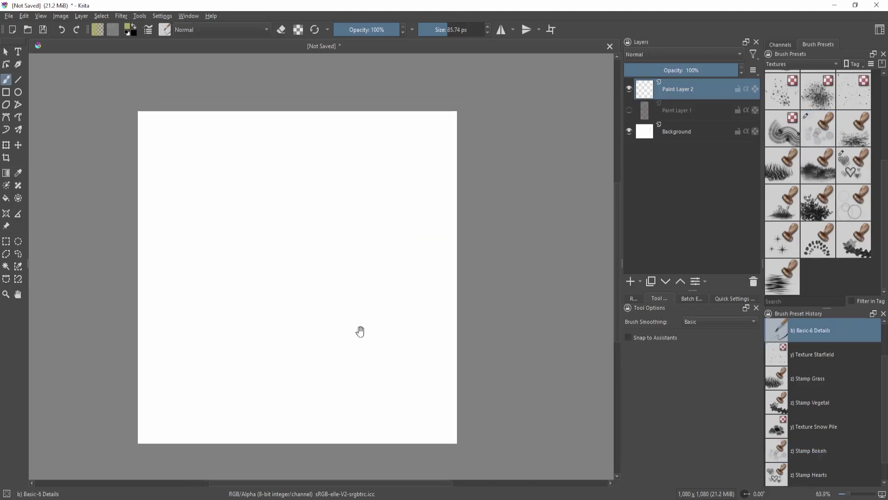
Step: Reselect the Stamp Bokeh preset, scatter test flowers over the lower canvas, and clear the layer
key(F5)
key(F5)
click(825, 128)
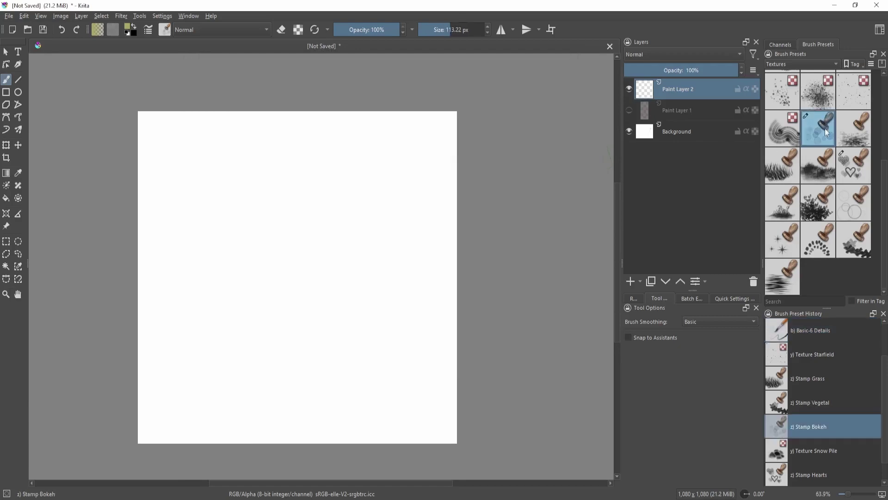
mouse_move(320, 331)
mouse_down()
mouse_move(345, 397)
mouse_move(273, 336)
mouse_move(287, 380)
mouse_move(357, 327)
mouse_move(335, 272)
mouse_up()
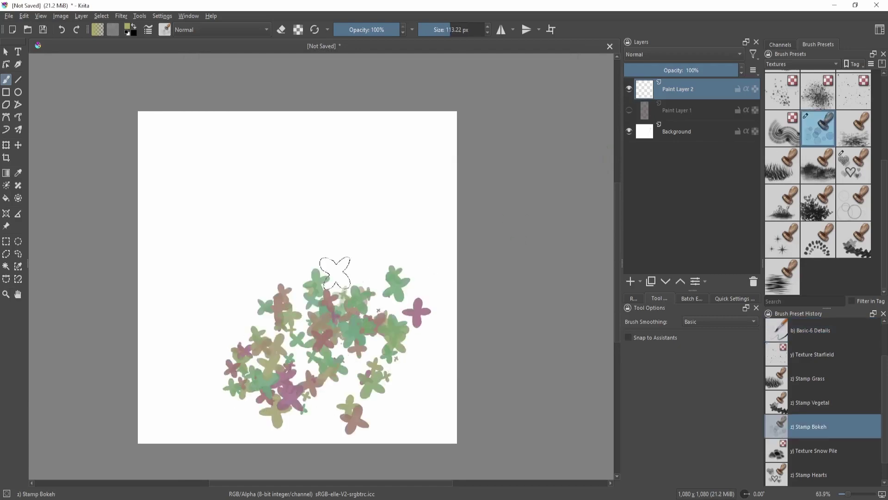
key(Delete)
Step: Disable Rotation, Size and Scatter for the Stamp Bokeh brush and try a chain of flowers, clearing it again
key(F5)
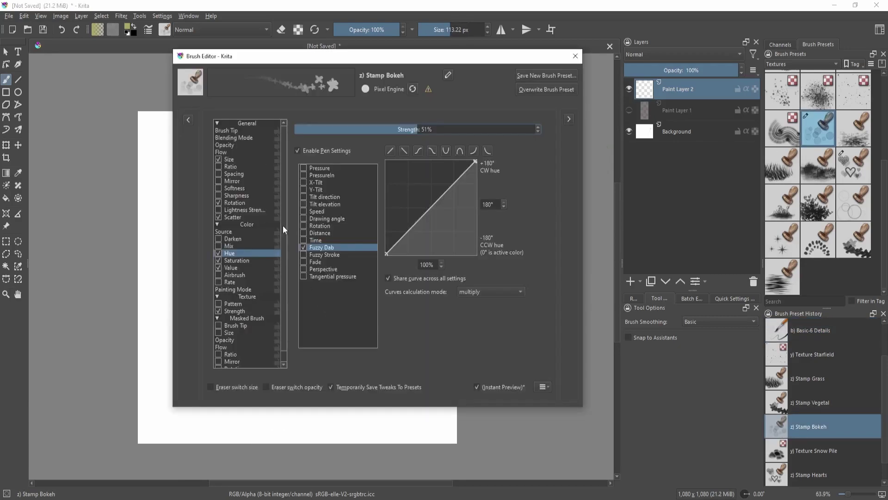
click(219, 202)
click(220, 152)
click(218, 159)
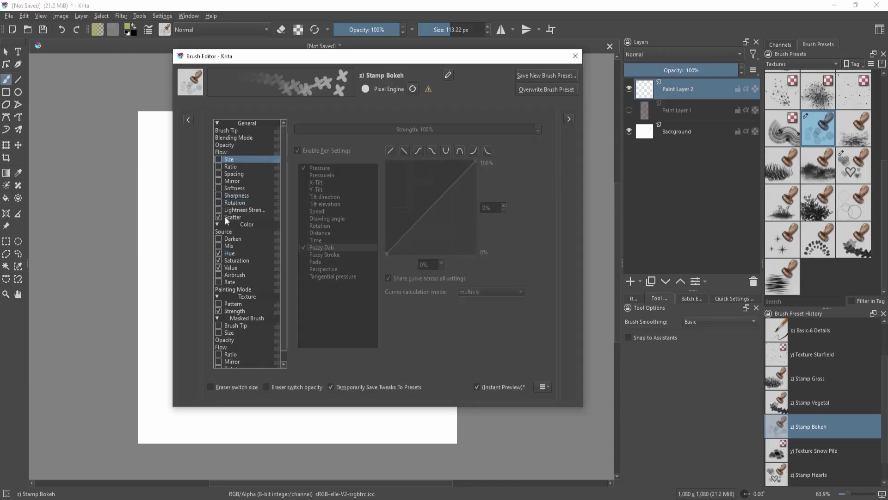
click(219, 217)
key(F5)
mouse_move(187, 333)
mouse_down()
mouse_move(277, 282)
mouse_move(272, 424)
mouse_move(327, 247)
mouse_move(327, 319)
mouse_move(252, 349)
mouse_move(405, 233)
mouse_move(328, 211)
mouse_move(206, 254)
mouse_move(340, 132)
mouse_up()
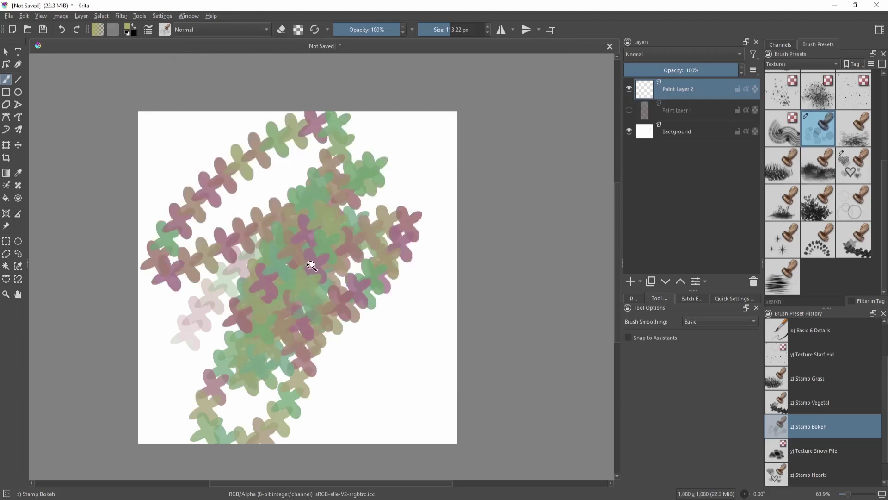
key(Delete)
Step: Set the flower demo brush tip's spacing to 0.07
key(F5)
click(250, 128)
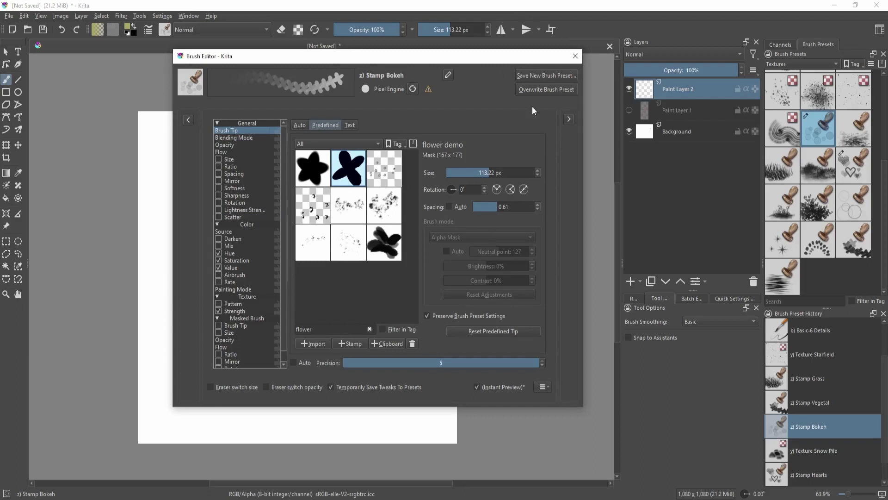
drag(496, 208, 489, 212)
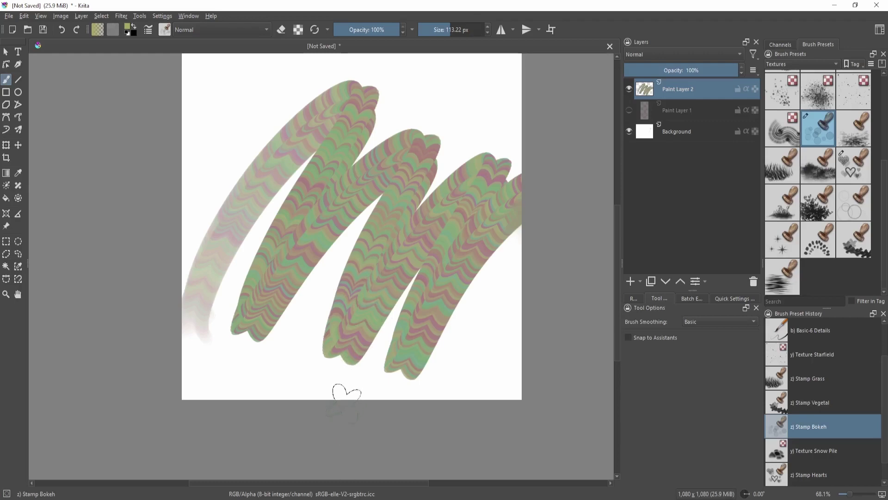
Step: Paint overlapping trial strokes across the striped zigzag and undo all strokes on Paint Layer 2
drag(393, 345, 354, 397)
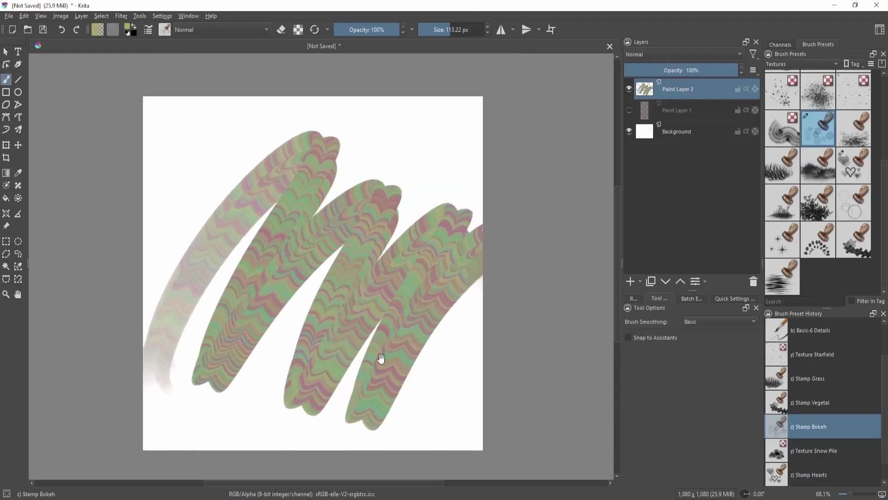
drag(381, 359, 387, 356)
mouse_move(290, 370)
mouse_down()
mouse_move(399, 244)
mouse_move(390, 285)
mouse_move(330, 291)
mouse_move(336, 204)
mouse_move(362, 136)
mouse_move(186, 244)
mouse_move(226, 297)
mouse_move(339, 277)
mouse_move(468, 275)
mouse_up()
key(ctrl+z)
mouse_move(363, 307)
mouse_down()
mouse_move(298, 358)
mouse_move(461, 304)
mouse_up()
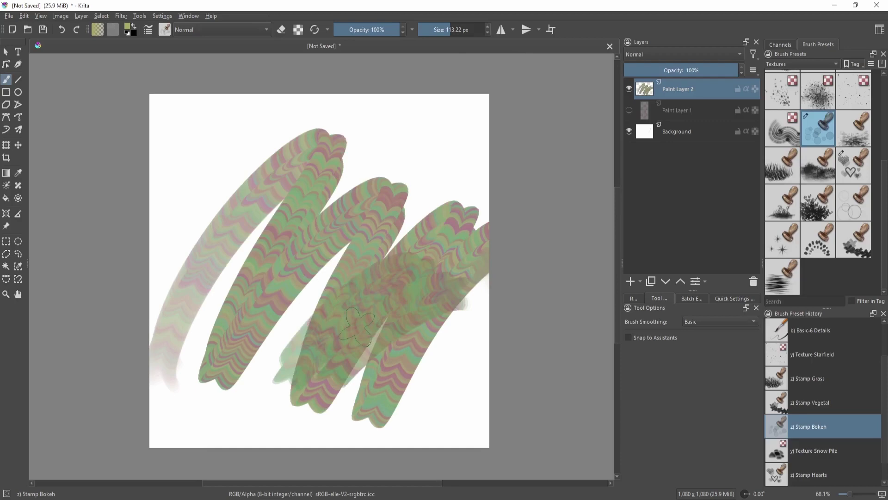
key(ctrl+z)
key(ctrl+z)
Step: Switch the Stamp Bokeh brush's Hue sensor from Fuzzy Dab to Distance
key(F5)
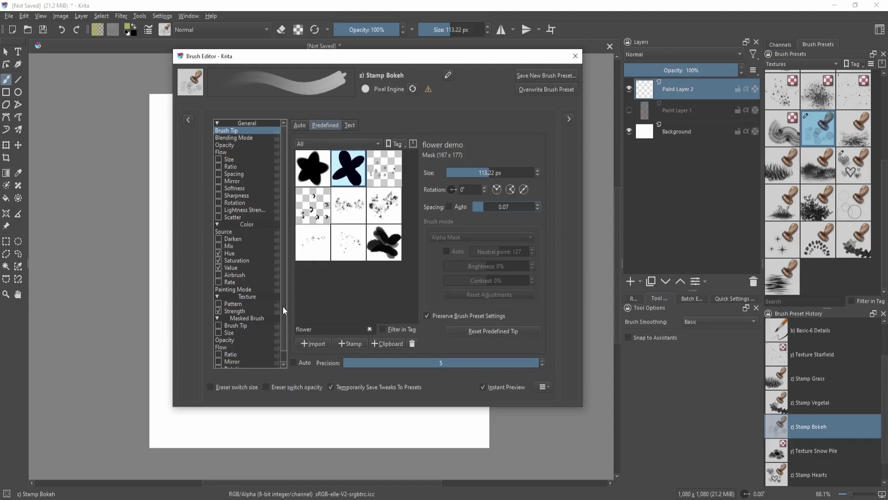
click(248, 137)
click(246, 132)
click(245, 151)
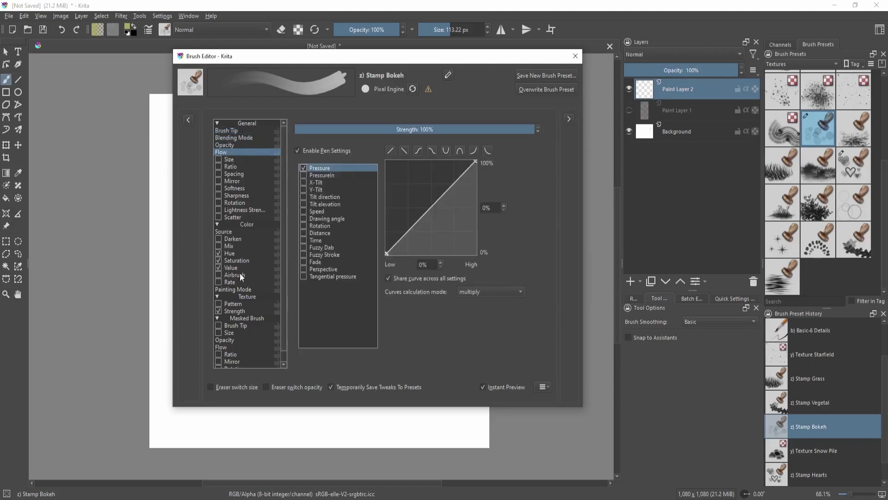
click(230, 253)
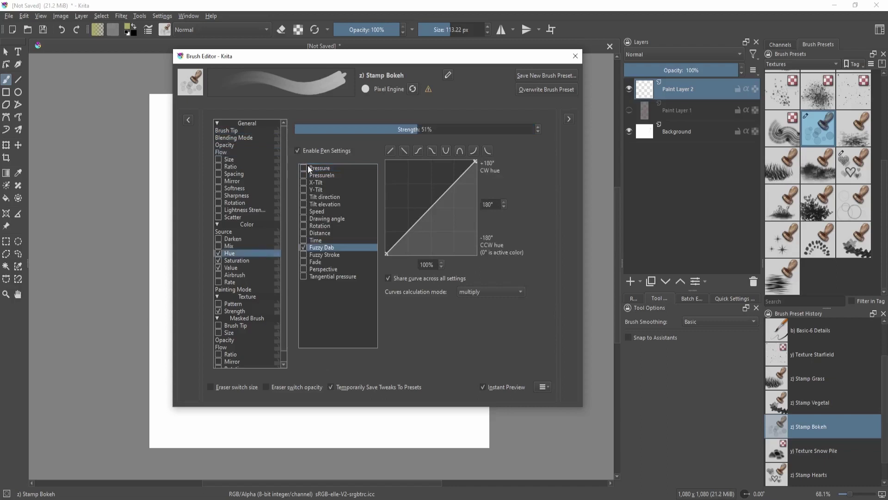
click(307, 233)
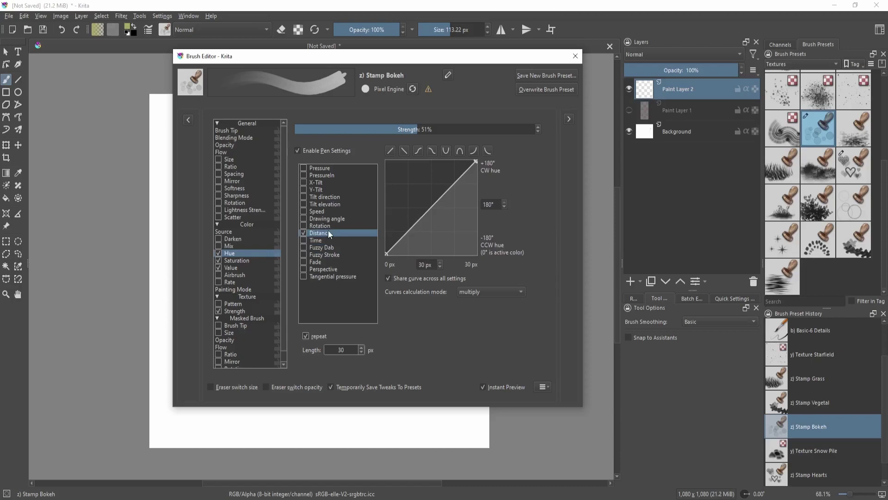
key(Escape)
Step: Paint striped strokes with Stamp Bokeh, trace their colour bands with Basic-6 Details at about 14 px, and undo the tracing
drag(288, 341, 297, 244)
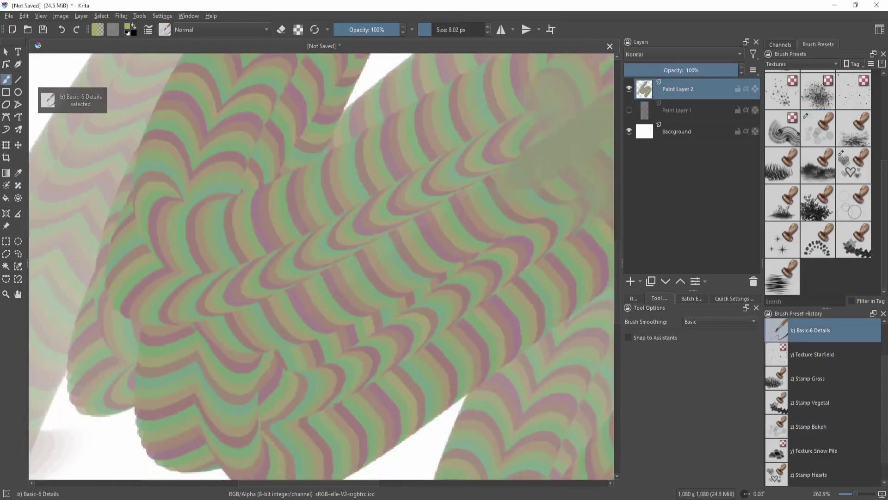
mouse_move(343, 315)
mouse_down()
mouse_move(349, 315)
mouse_move(331, 318)
mouse_move(348, 296)
mouse_up()
key(ctrl+z)
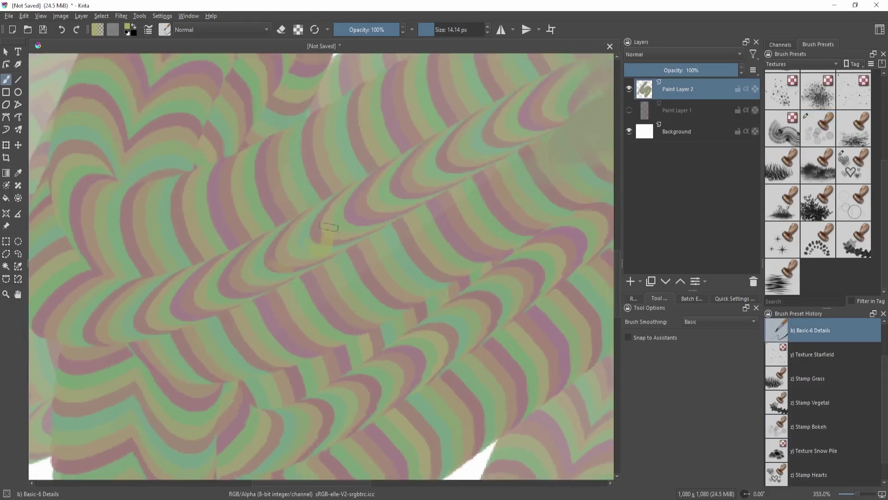
mouse_move(324, 239)
mouse_down()
mouse_move(447, 183)
mouse_move(530, 104)
mouse_up()
mouse_move(471, 167)
mouse_down()
mouse_move(357, 326)
mouse_move(398, 253)
mouse_up()
key(ctrl+z)
Step: Set the length of the Hue's Distance sensor to 549 px
key(F5)
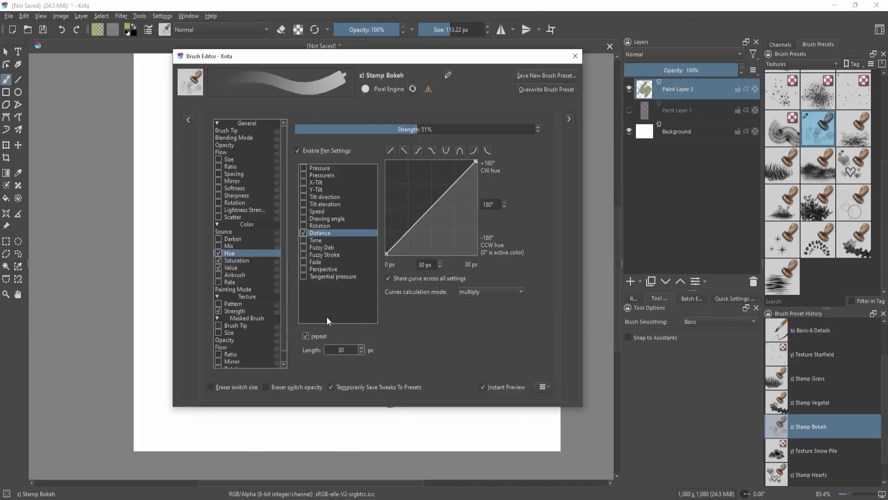
drag(328, 353, 330, 367)
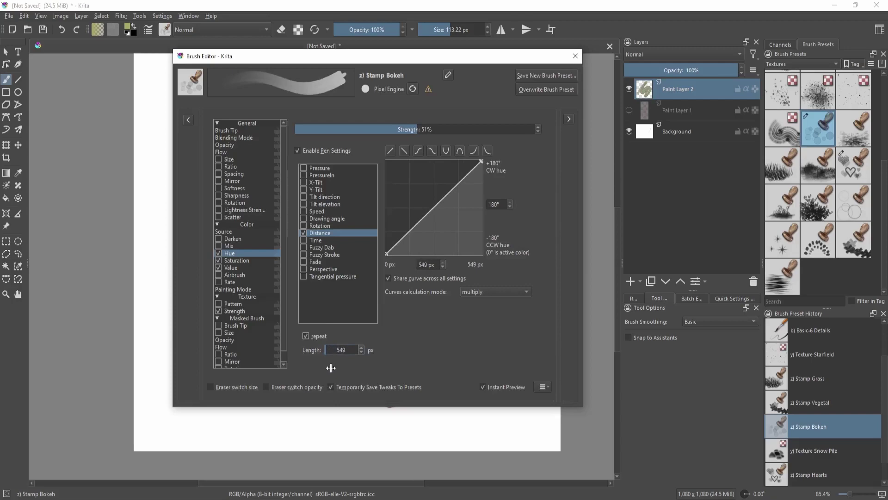
key(F5)
Step: Test-paint strokes with Stamp Bokeh, clear the layer, and paint broad diagonal strokes with gradual colour changes
mouse_move(258, 406)
mouse_down()
mouse_move(297, 426)
mouse_move(476, 139)
mouse_move(266, 288)
mouse_move(384, 259)
mouse_move(498, 213)
mouse_up()
mouse_move(330, 333)
mouse_down()
mouse_move(327, 319)
mouse_move(434, 248)
mouse_move(413, 272)
mouse_move(490, 232)
mouse_move(404, 271)
mouse_up()
key(Delete)
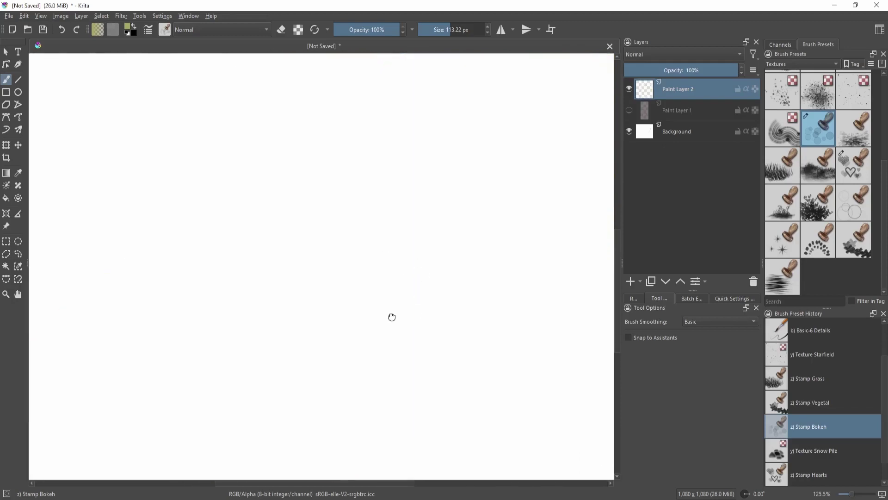
mouse_move(193, 409)
mouse_down()
mouse_move(324, 201)
mouse_move(438, 130)
mouse_up()
drag(267, 343, 304, 309)
Step: Trace one gradual colour transition with Basic-6 Details at about 14 px, and clear Paint Layer 2
key(slash)
mouse_move(310, 245)
mouse_down()
mouse_move(301, 274)
mouse_move(324, 254)
mouse_up()
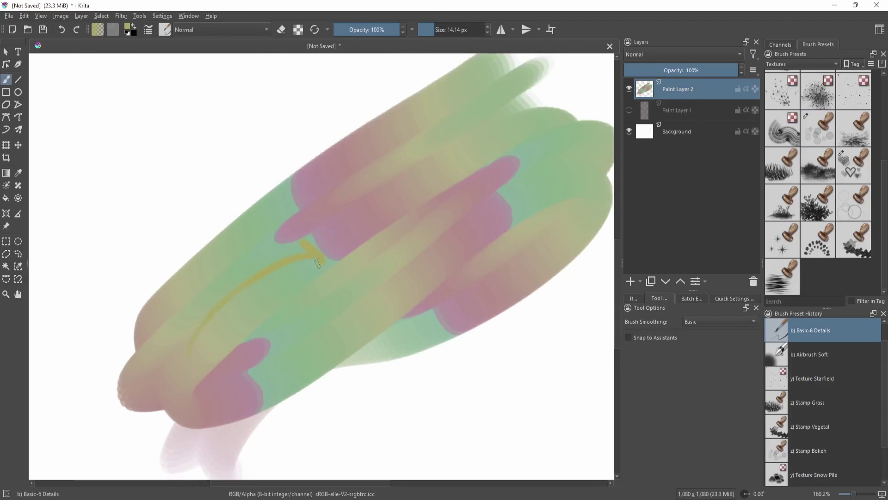
drag(340, 250, 326, 353)
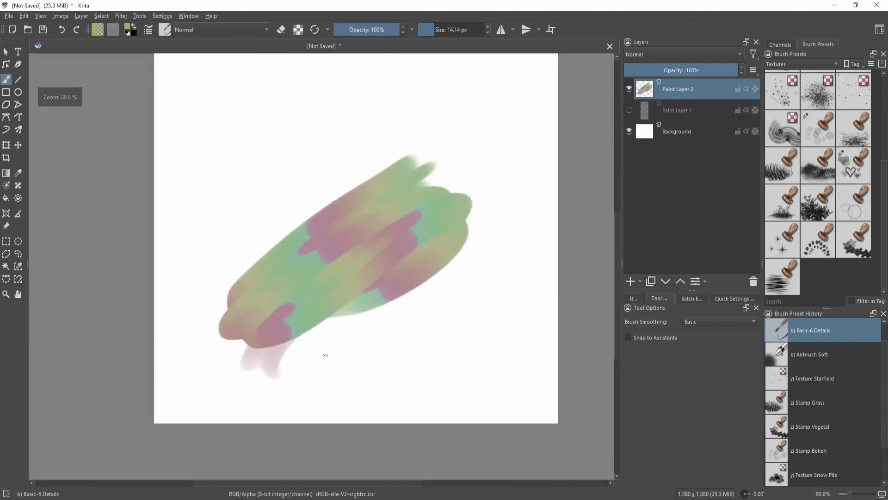
drag(381, 296, 382, 285)
key(Delete)
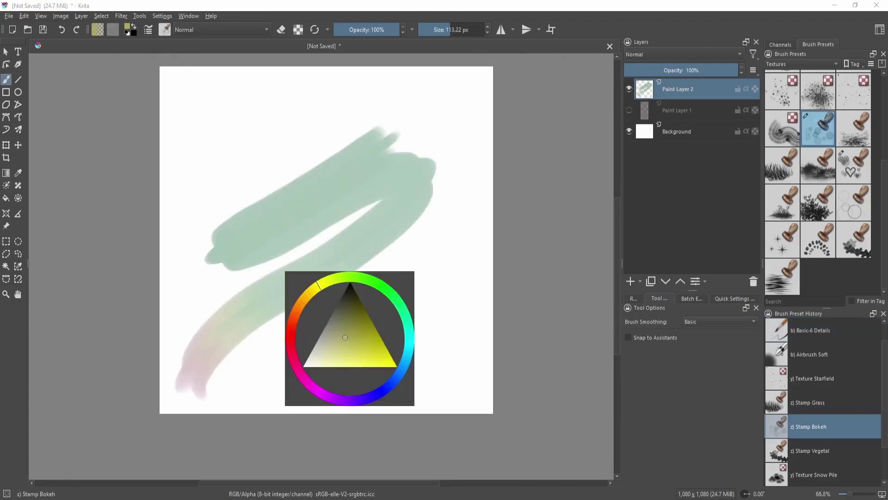
Step: Change the paint colour to green and set the length of the Hue's Distance sensor to 3014 px
mouse_move(317, 290)
mouse_down()
mouse_move(307, 361)
mouse_move(309, 321)
mouse_move(353, 287)
mouse_move(298, 345)
mouse_move(342, 282)
mouse_move(361, 283)
mouse_move(314, 384)
mouse_move(323, 298)
mouse_move(303, 330)
mouse_move(318, 365)
mouse_move(353, 281)
mouse_move(318, 291)
mouse_move(338, 280)
mouse_up()
key(F5)
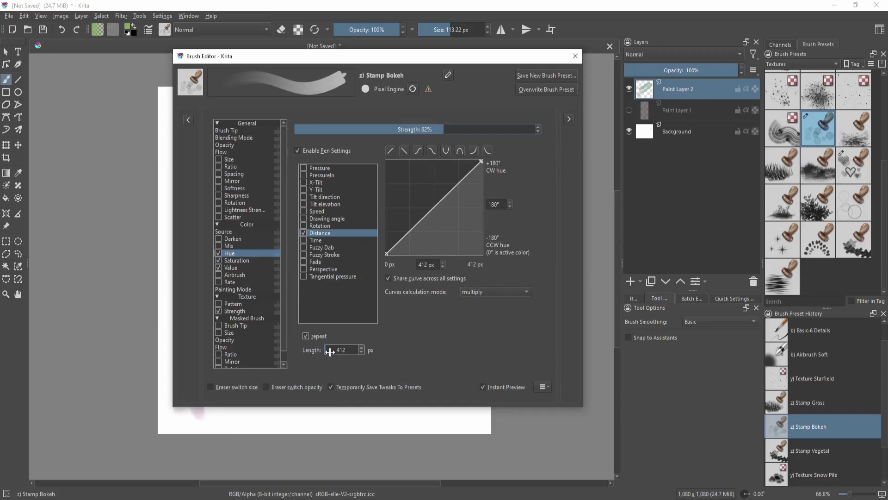
drag(329, 352, 338, 359)
key(F5)
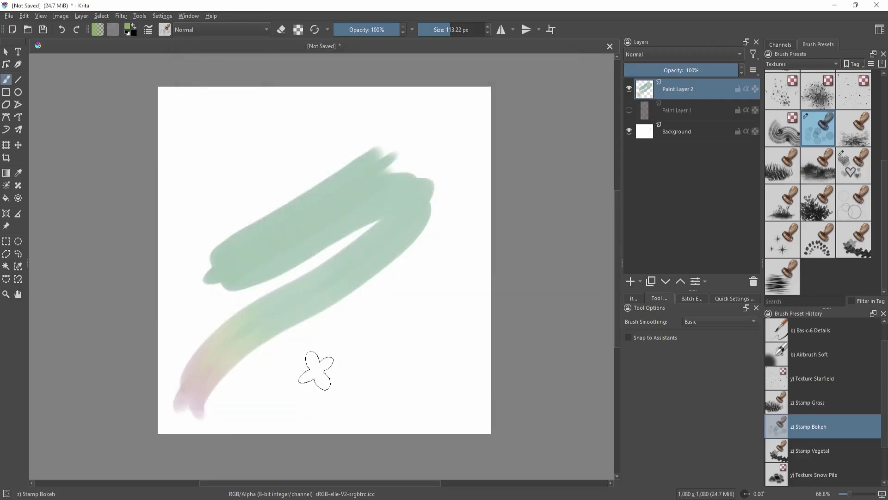
key(F5)
key(F5)
Step: Test-paint a diagonal stroke across the canvas with Stamp Bokeh and undo it
mouse_move(216, 404)
mouse_down()
mouse_move(301, 301)
mouse_move(318, 102)
mouse_move(373, 406)
mouse_move(423, 203)
mouse_up()
key(ctrl+z)
key(ctrl+z)
key(ctrl+z)
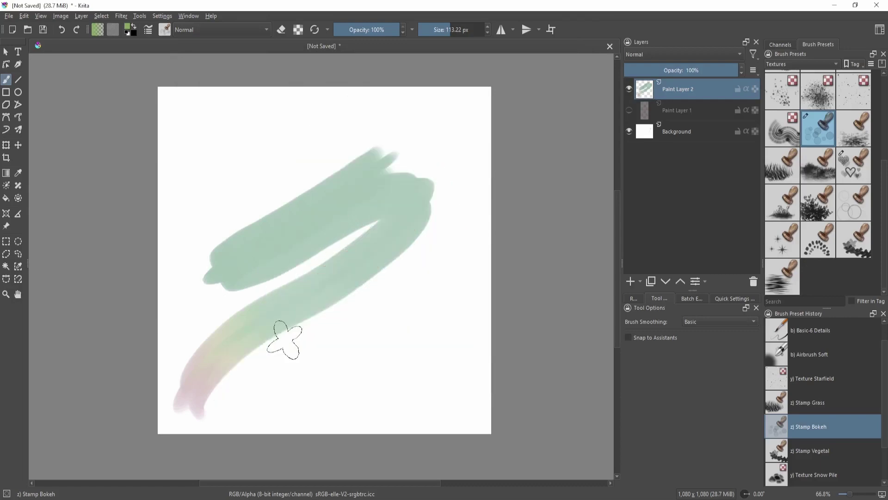
Step: Turn off repeat for the Hue's Distance sensor, test-paint one long looping stroke, and undo it
key(F5)
click(307, 337)
key(F5)
mouse_move(254, 389)
mouse_down()
mouse_move(407, 194)
mouse_move(495, 113)
mouse_up()
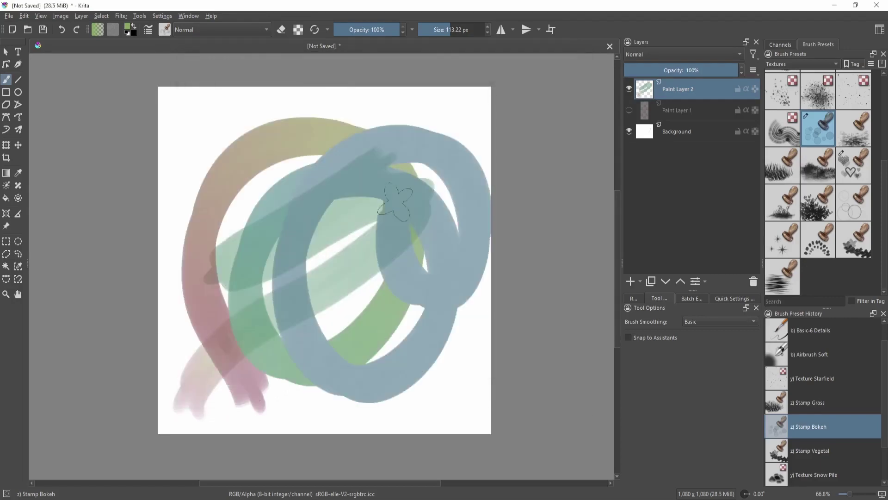
mouse_move(383, 296)
mouse_down()
mouse_move(342, 312)
mouse_move(359, 314)
mouse_up()
drag(275, 357, 411, 290)
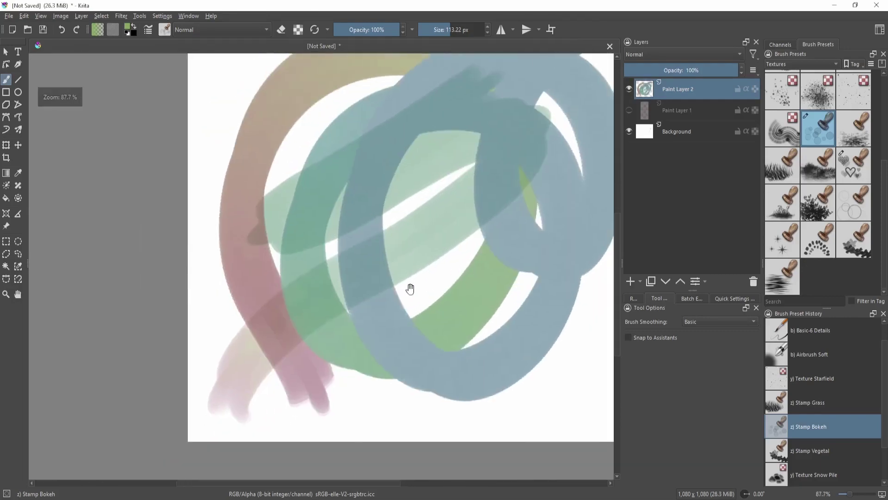
drag(452, 242, 365, 307)
key(ctrl+z)
Step: Set the brush's Hue strength to 100%
key(F5)
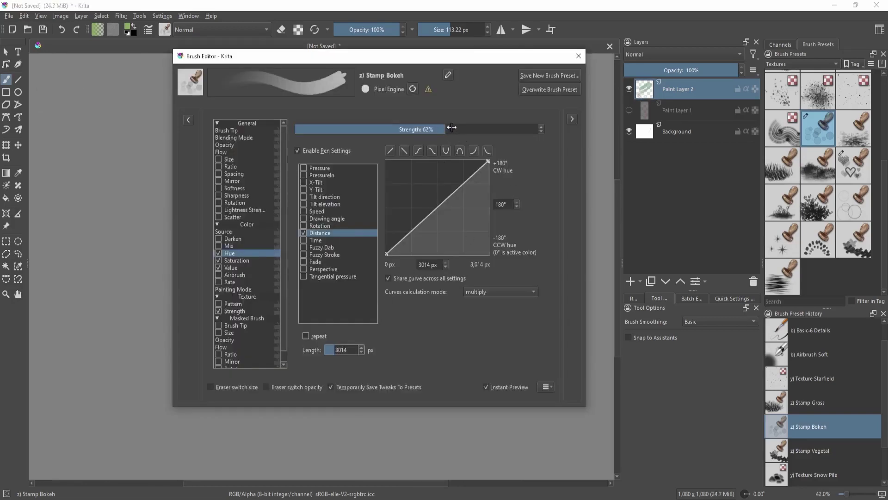
drag(449, 126, 579, 114)
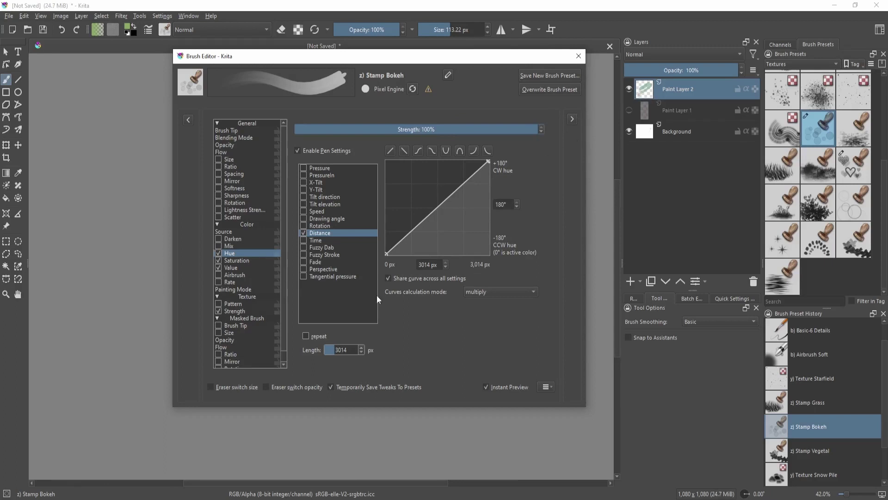
key(Escape)
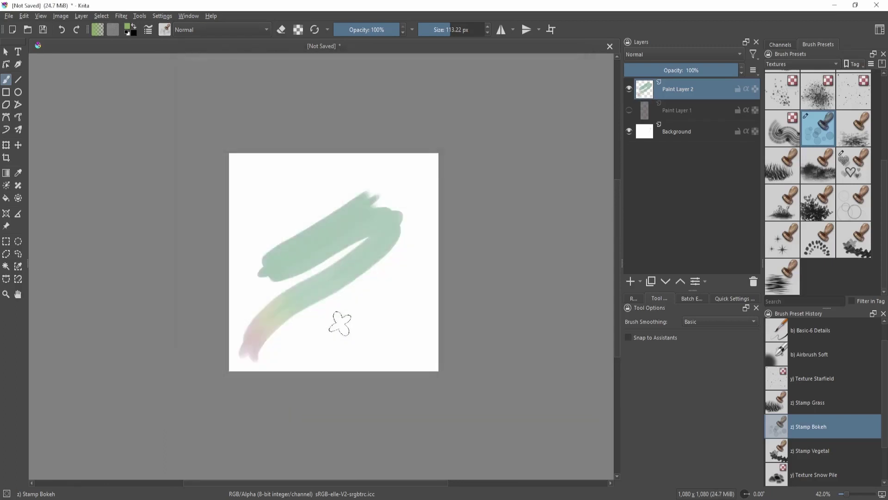
Step: Clear the layer, change the paint colour to purple, and paint broad overlapping loops with gradually shifting hues
mouse_move(240, 379)
mouse_down()
mouse_move(283, 188)
mouse_move(318, 248)
mouse_move(400, 239)
mouse_up()
key(ctrl+z)
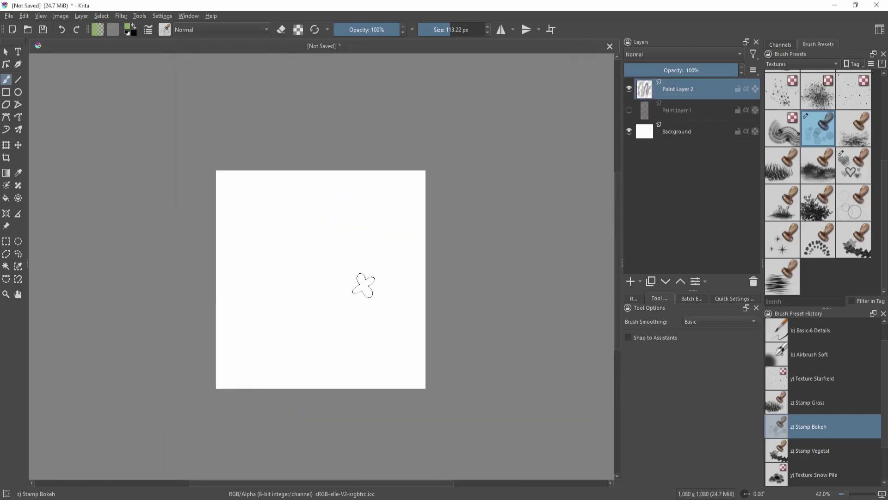
mouse_move(249, 370)
mouse_down()
mouse_move(324, 198)
mouse_move(359, 283)
mouse_move(402, 340)
mouse_move(407, 296)
mouse_move(377, 277)
mouse_move(341, 320)
mouse_move(245, 342)
mouse_move(286, 199)
mouse_move(380, 218)
mouse_move(263, 312)
mouse_move(266, 287)
mouse_move(289, 298)
mouse_up()
key(shift+i)
mouse_move(278, 250)
mouse_down()
mouse_move(307, 367)
mouse_move(231, 371)
mouse_up()
key(ctrl+plus)
key(ctrl+plus)
key(ctrl+plus)
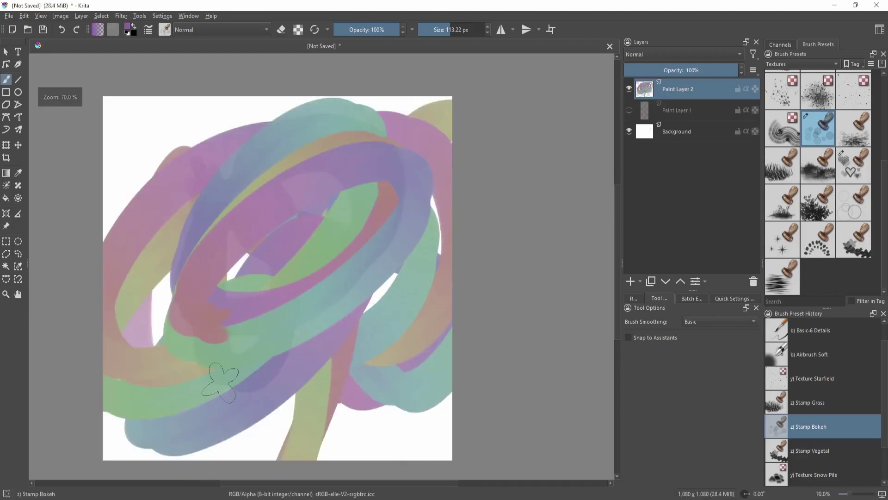
mouse_move(329, 246)
mouse_down()
mouse_move(301, 327)
mouse_move(369, 322)
mouse_move(236, 398)
mouse_move(134, 111)
mouse_move(162, 403)
mouse_move(331, 276)
mouse_move(252, 367)
mouse_move(141, 322)
mouse_move(215, 340)
mouse_up()
key(ctrl+z)
Step: Drive the brush's Value by Distance instead of Fuzzy Dab, with a length of 686 px
key(F5)
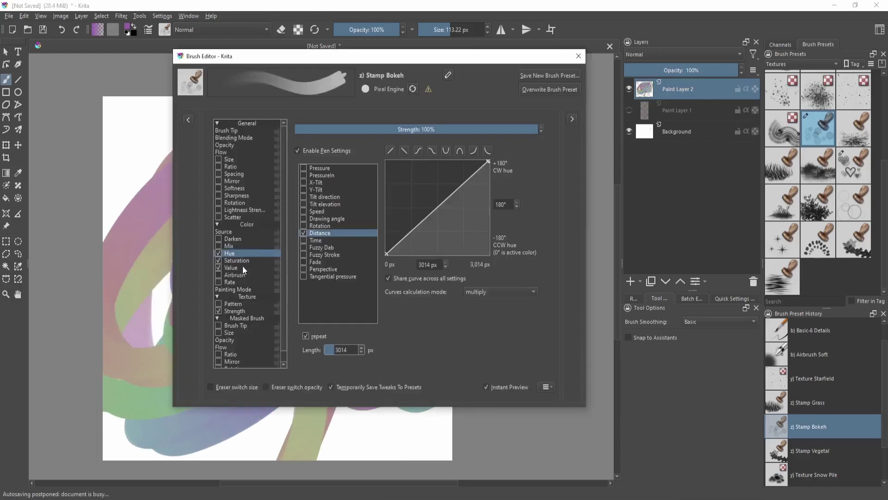
click(240, 267)
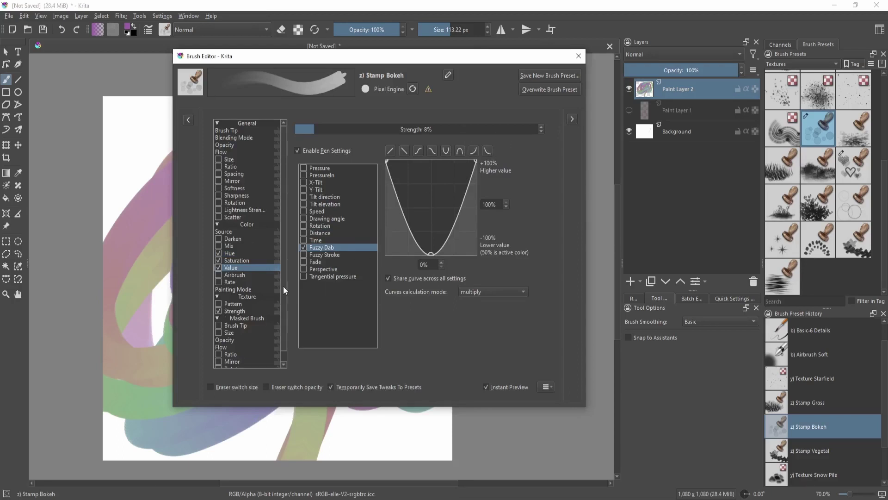
click(304, 233)
click(304, 247)
click(315, 234)
drag(327, 353, 326, 365)
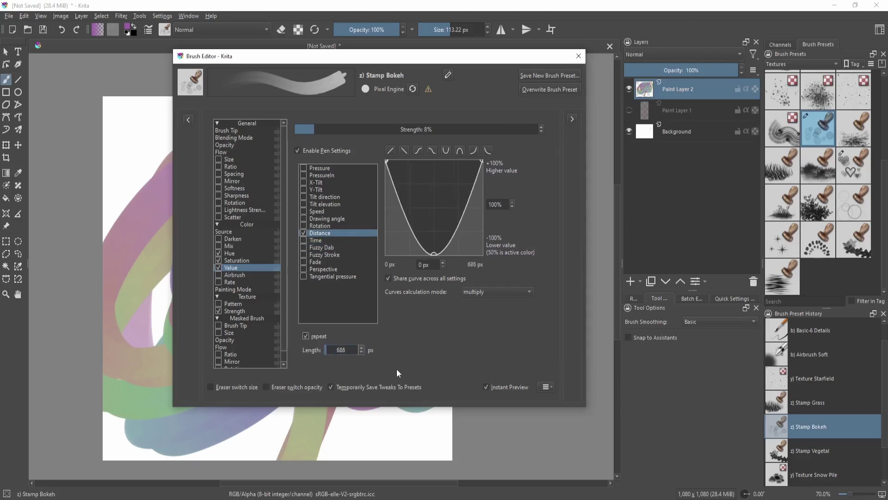
Step: Try different Value strengths with a test stroke and set the strength to 63%
drag(504, 129, 587, 134)
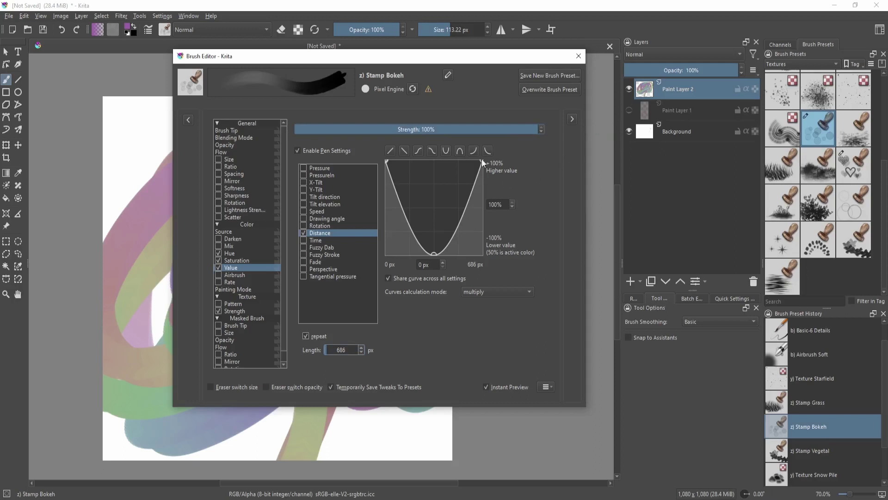
mouse_move(484, 129)
mouse_down()
mouse_move(472, 139)
mouse_move(310, 159)
mouse_move(318, 139)
mouse_up()
mouse_move(199, 321)
mouse_down()
mouse_move(252, 329)
mouse_move(178, 248)
mouse_move(302, 374)
mouse_move(259, 231)
mouse_move(280, 222)
mouse_move(269, 278)
mouse_move(344, 155)
mouse_move(319, 349)
mouse_move(299, 354)
mouse_up()
drag(319, 129, 426, 131)
drag(426, 130, 450, 131)
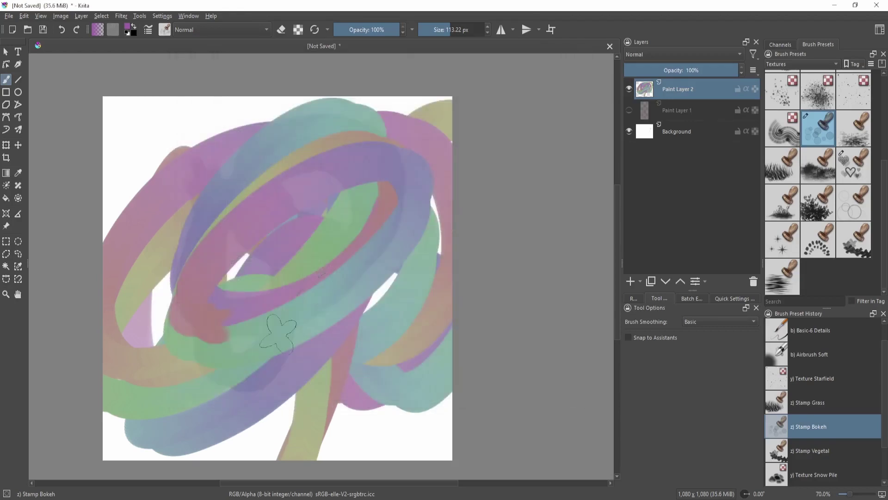
Step: Cover the canvas with dense overlapping strokes that shift in hue and fade between light and dark
mouse_move(278, 333)
mouse_down()
mouse_move(277, 153)
mouse_move(323, 370)
mouse_move(259, 139)
mouse_move(160, 262)
mouse_move(421, 347)
mouse_move(258, 179)
mouse_move(217, 300)
mouse_move(354, 285)
mouse_move(435, 371)
mouse_move(243, 234)
mouse_move(152, 347)
mouse_move(236, 377)
mouse_move(319, 282)
mouse_up()
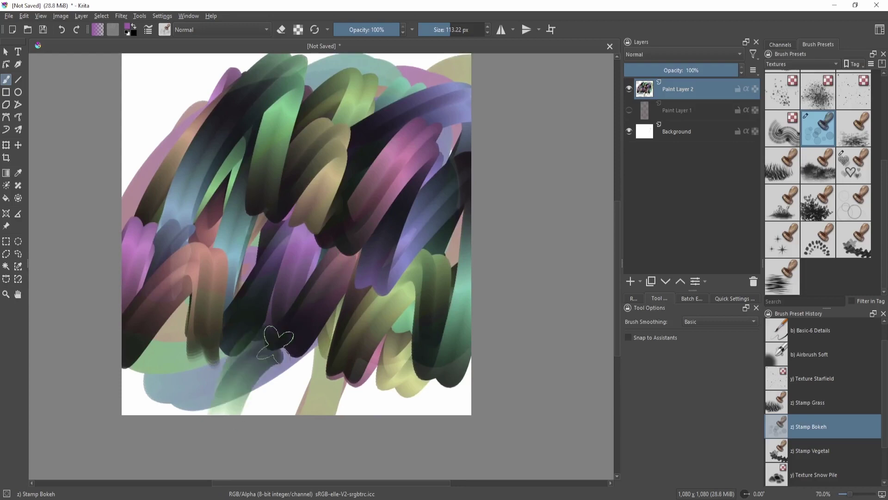
mouse_move(276, 345)
mouse_down()
mouse_move(361, 379)
mouse_move(301, 328)
mouse_move(400, 321)
mouse_up()
drag(347, 299, 352, 330)
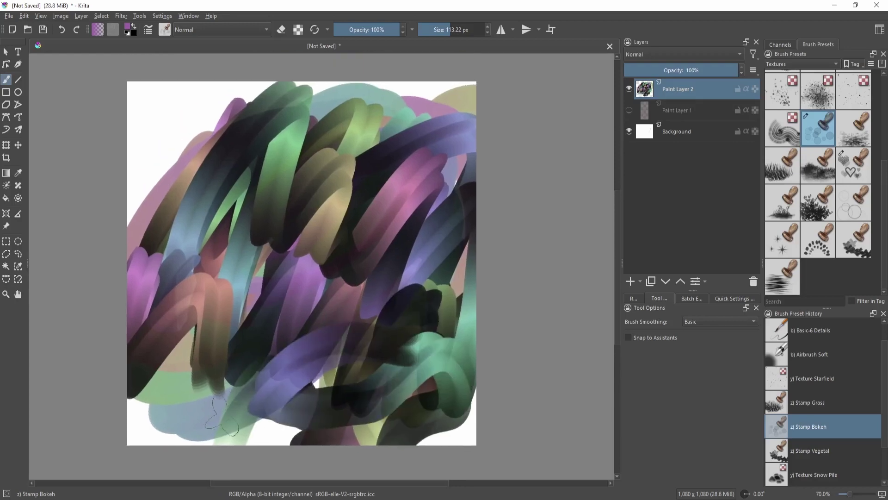
mouse_move(150, 435)
mouse_down()
mouse_move(307, 324)
mouse_move(313, 393)
mouse_move(313, 350)
mouse_up()
drag(278, 401, 262, 459)
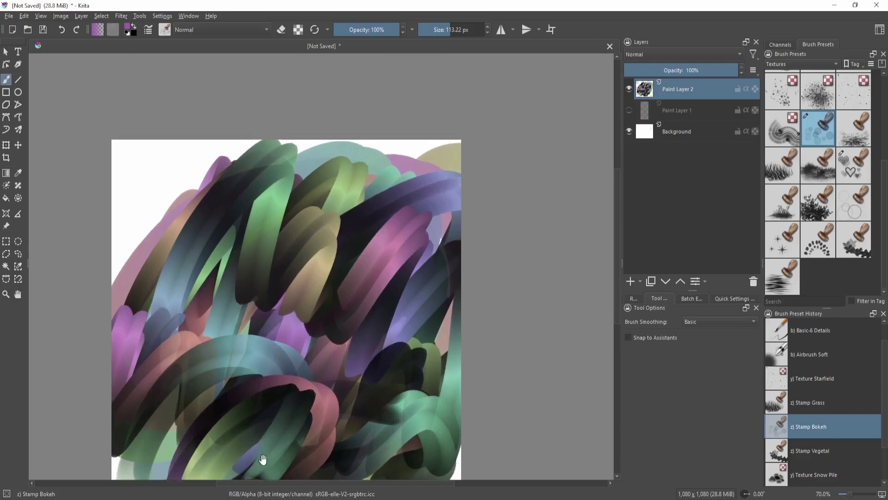
key(F5)
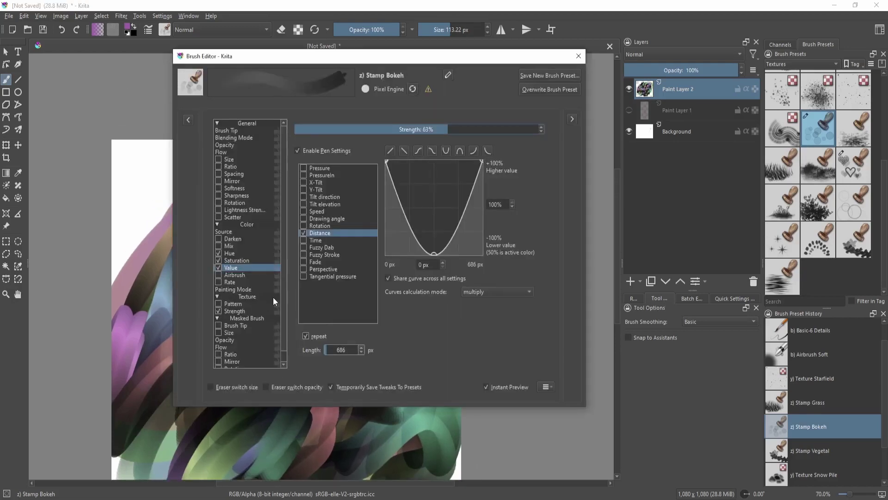
key(F5)
drag(351, 307, 355, 284)
Step: Start saving the brush as a new preset, emptying its suggested name and clearing its thumbnail
key(F5)
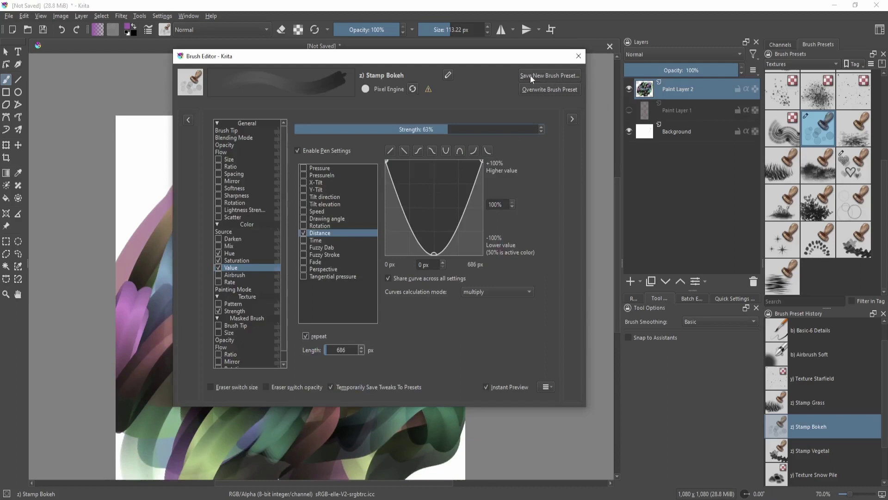
click(542, 74)
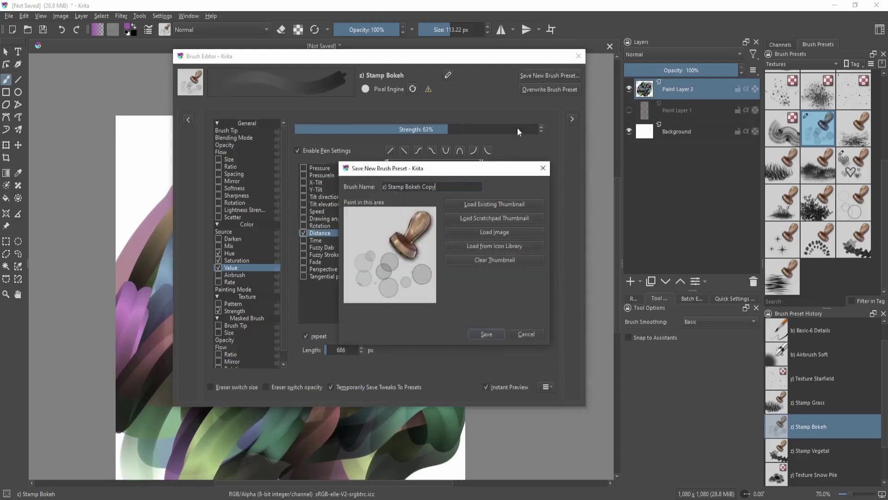
drag(383, 187, 443, 182)
key(BackSpace)
click(503, 260)
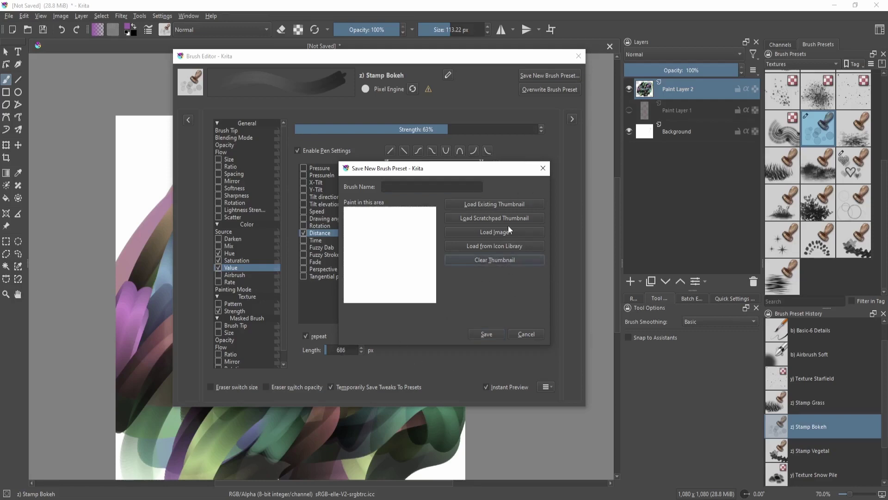
Step: Load a library thumbnail with the purple pen and water-drops emblem, recoloured to teal with saturation 27.7
click(502, 246)
mouse_move(441, 97)
mouse_down()
mouse_move(627, 61)
mouse_move(629, 91)
mouse_up()
drag(625, 165, 598, 225)
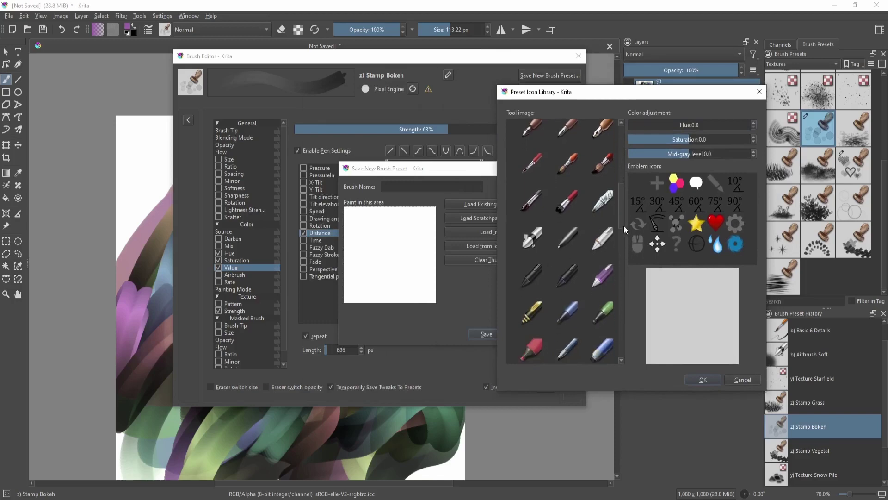
scroll(623, 226, down, 1)
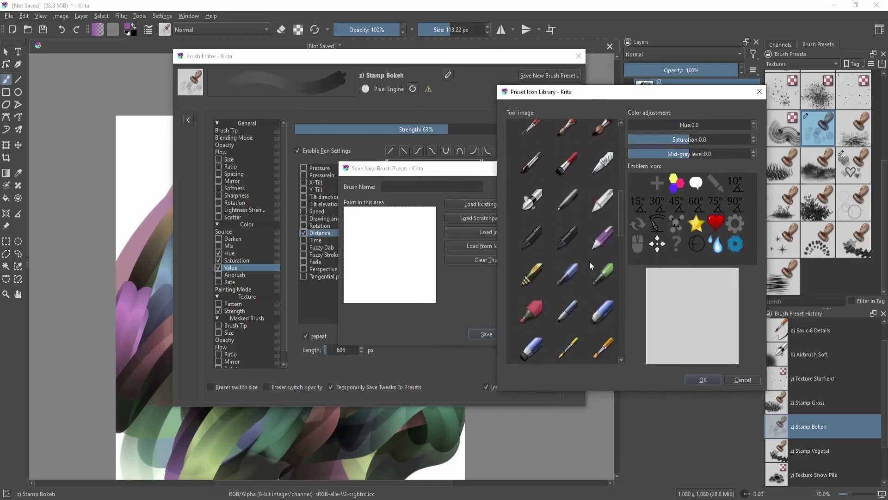
scroll(615, 241, down, 1)
click(607, 229)
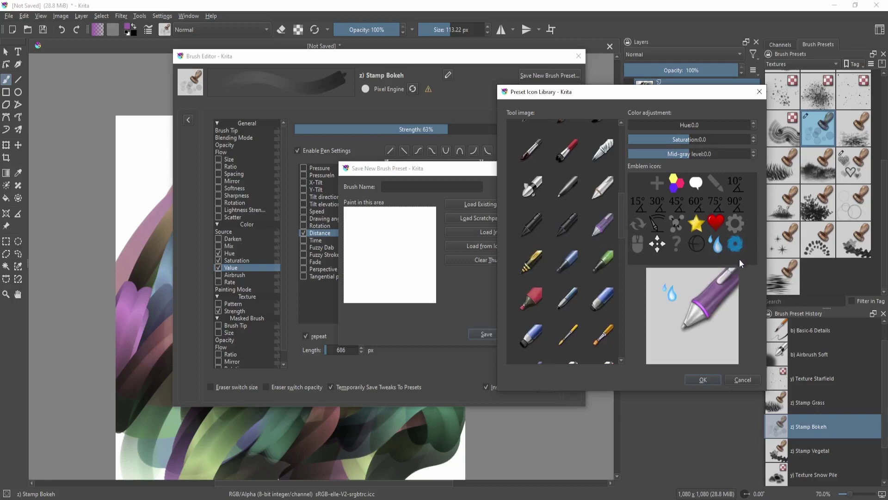
drag(683, 125, 722, 139)
click(708, 124)
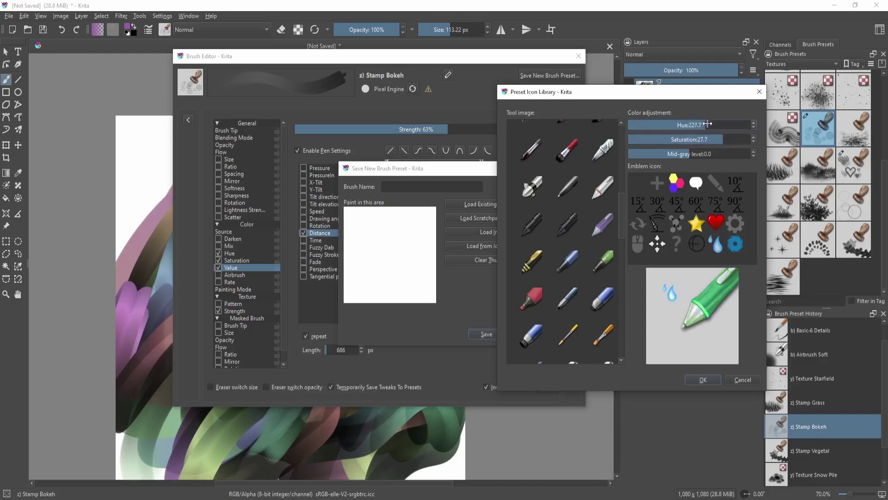
click(702, 380)
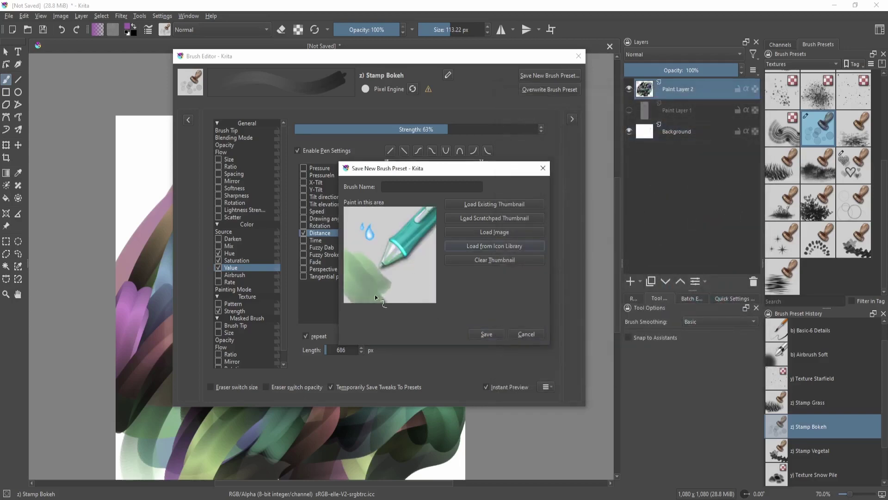
Step: Paint a green sample on the preset thumbnail and enter "color de" as the brush name
click(472, 186)
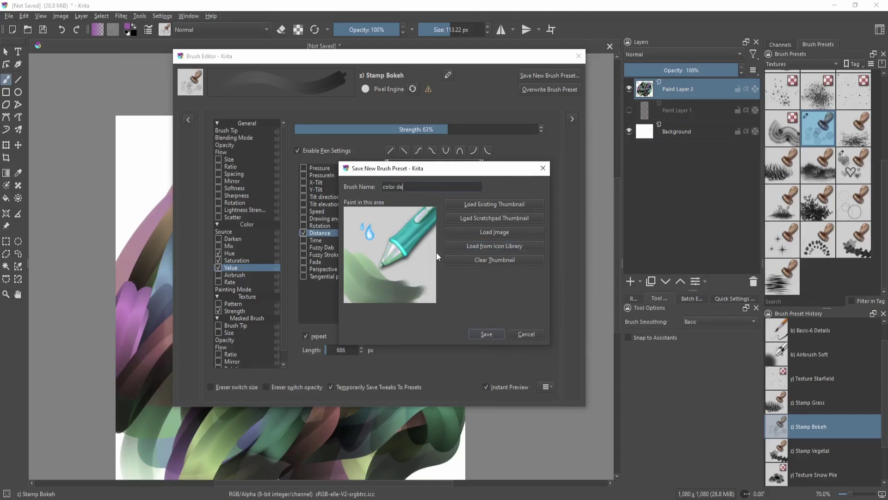
text(color de)
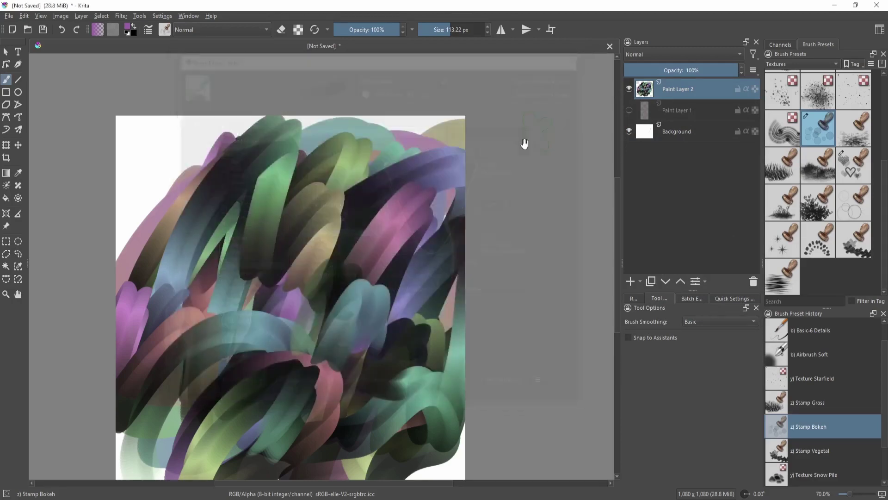
Step: Add a paint layer above Paint Layer 2, clear Paint Layer 2, and make the new layer active
key(minus)
key(Insert)
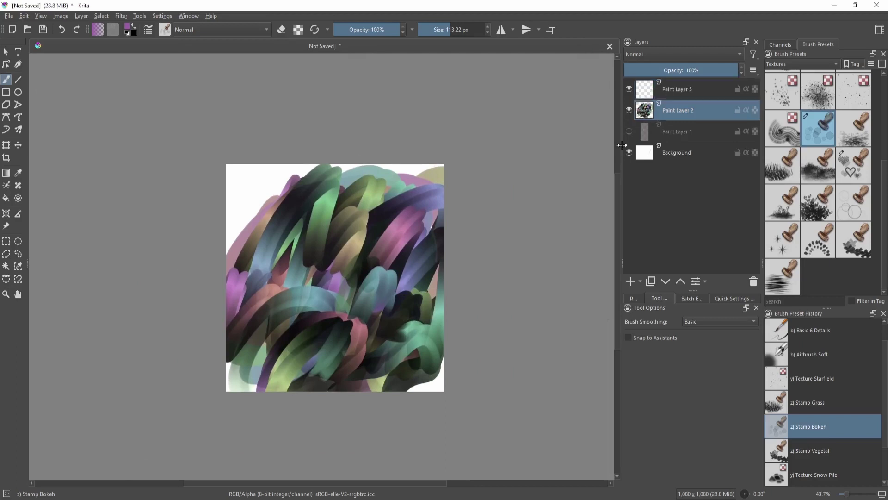
key(Delete)
click(658, 96)
Step: Test-paint large loops and dense zigzag strokes with Stamp Bokeh on the new layer, and clear it
mouse_move(321, 341)
mouse_down()
mouse_move(382, 284)
mouse_move(443, 351)
mouse_move(377, 386)
mouse_move(439, 377)
mouse_up()
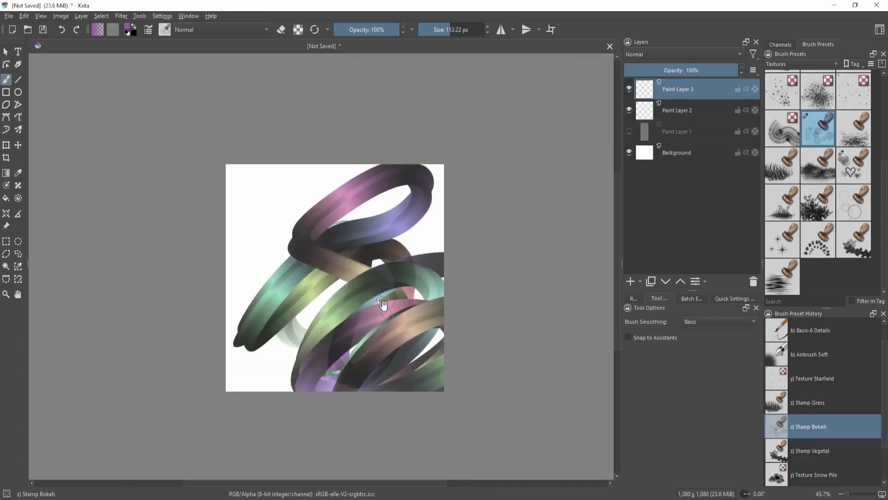
scroll(384, 308, up, 1)
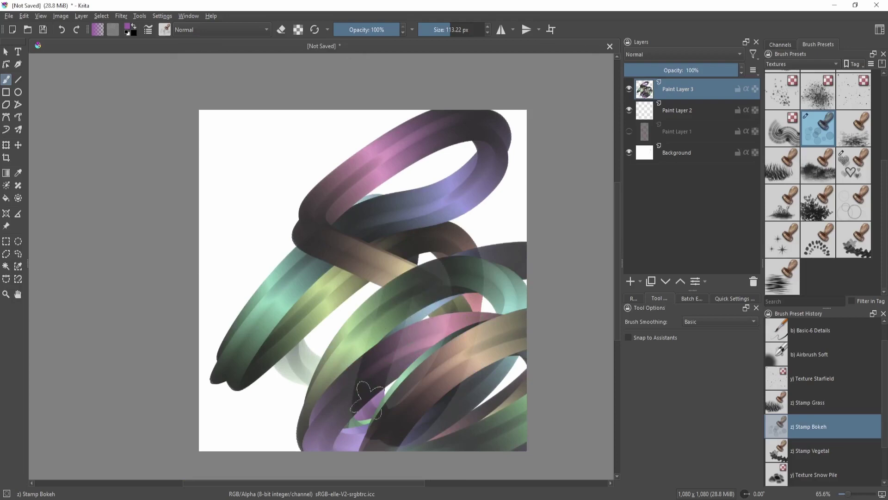
mouse_move(429, 273)
mouse_down()
mouse_move(417, 288)
mouse_move(428, 329)
mouse_move(390, 365)
mouse_up()
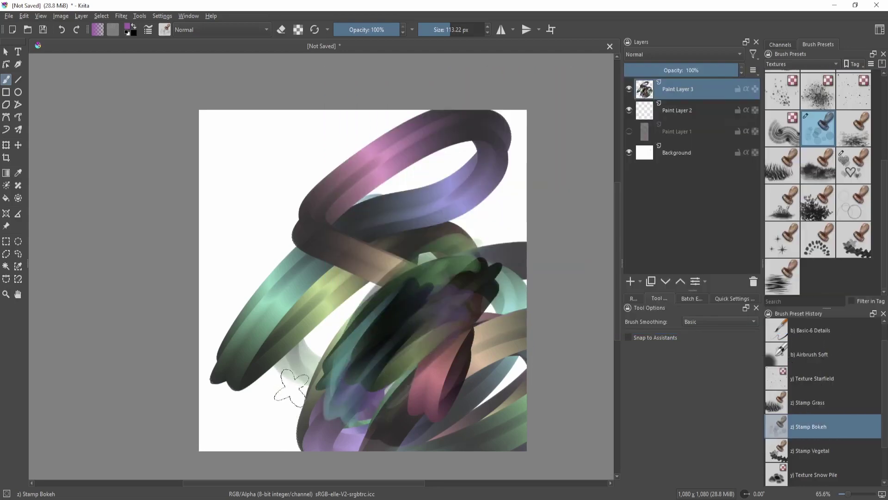
mouse_move(301, 380)
mouse_down()
mouse_move(402, 266)
mouse_move(284, 410)
mouse_move(374, 322)
mouse_up()
scroll(390, 319, down, 1)
mouse_move(389, 319)
mouse_down()
mouse_move(347, 384)
mouse_move(348, 337)
mouse_up()
scroll(407, 315, up, 1)
drag(405, 316, 403, 283)
key(Delete)
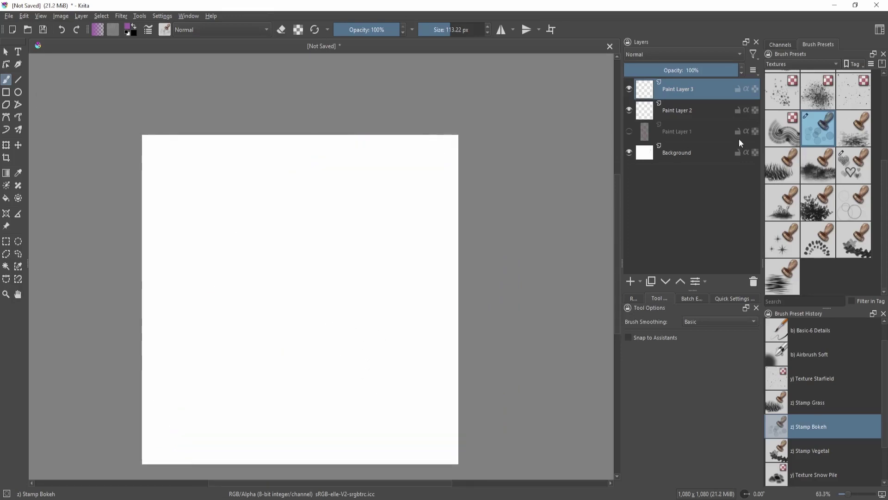
Step: Test-paint a stroke and clear the layer, switching briefly to Stamp Hearts and back to Stamp Bokeh
key(F5)
key(F5)
mouse_move(287, 363)
mouse_down()
mouse_move(347, 326)
mouse_move(227, 373)
mouse_move(352, 319)
mouse_up()
key(Delete)
click(854, 166)
key(Delete)
click(831, 128)
Step: Paint overlapping looping ribbons with Stamp Bokeh on the empty top layer
mouse_move(305, 370)
mouse_down()
mouse_move(323, 366)
mouse_move(411, 241)
mouse_move(263, 414)
mouse_up()
mouse_move(305, 272)
mouse_down()
mouse_move(360, 440)
mouse_move(322, 233)
mouse_move(271, 310)
mouse_move(300, 241)
mouse_move(319, 367)
mouse_move(417, 281)
mouse_move(308, 312)
mouse_move(404, 351)
mouse_up()
drag(401, 312, 415, 296)
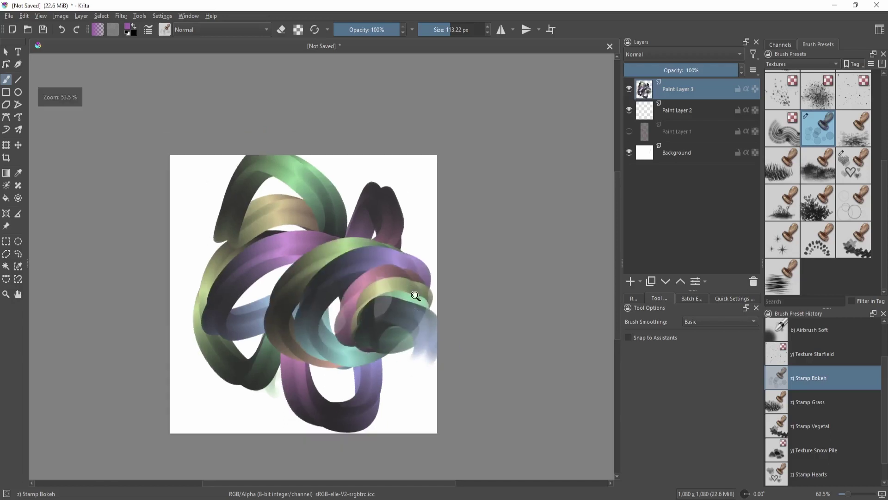